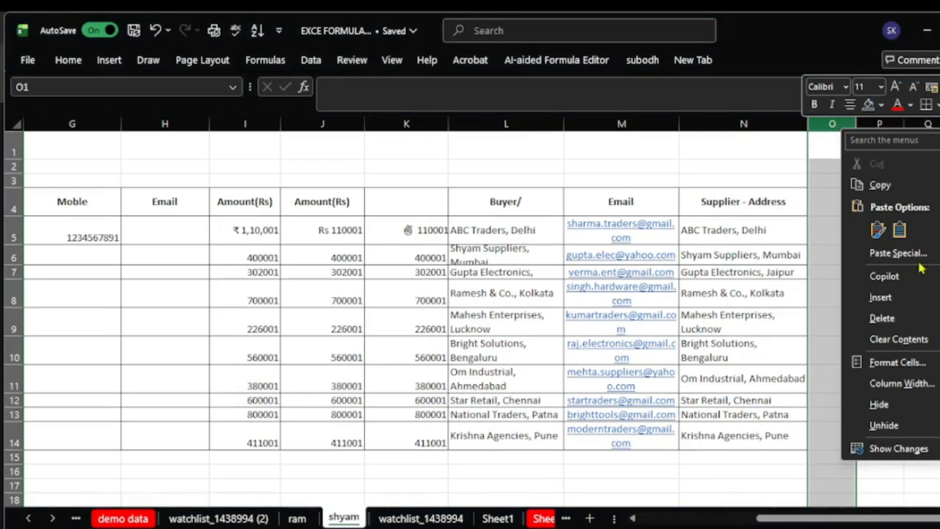
pyautogui.click(888, 404)
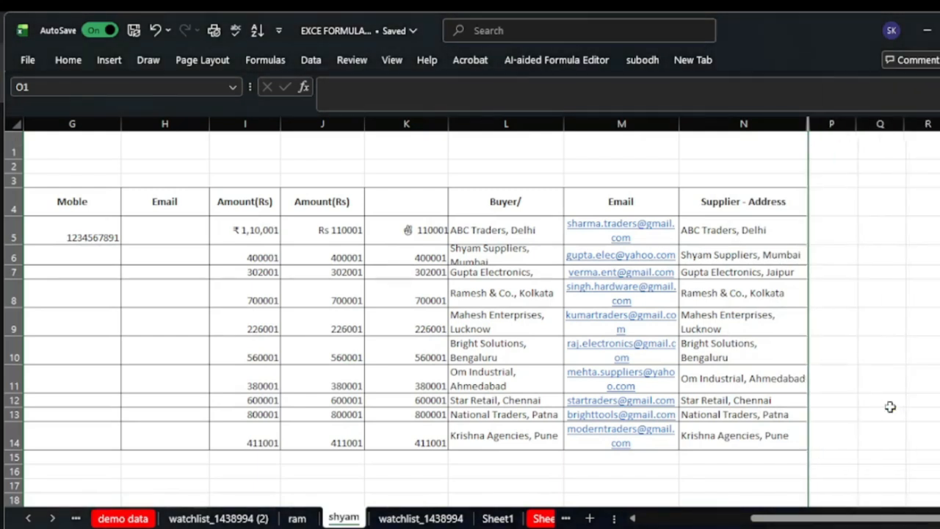
pyautogui.rightClick(807, 123)
pyautogui.click(855, 419)
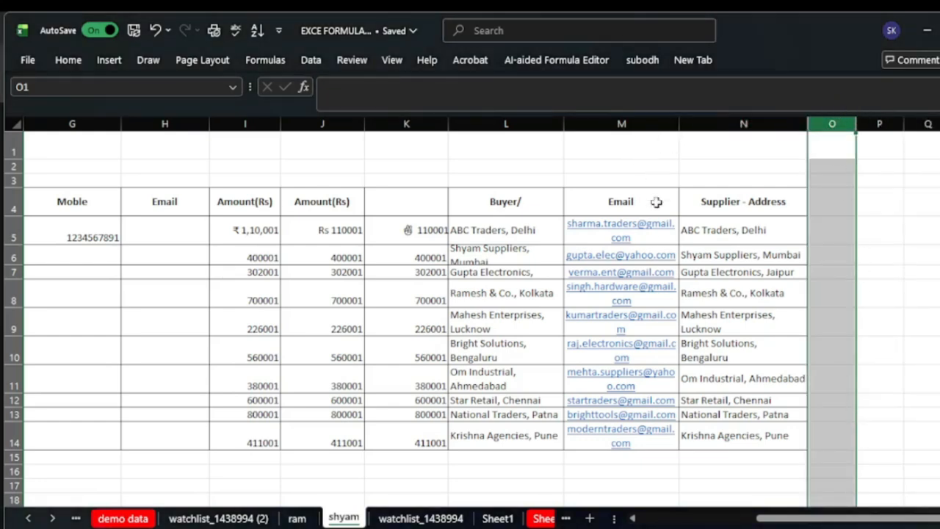
pyautogui.click(608, 152)
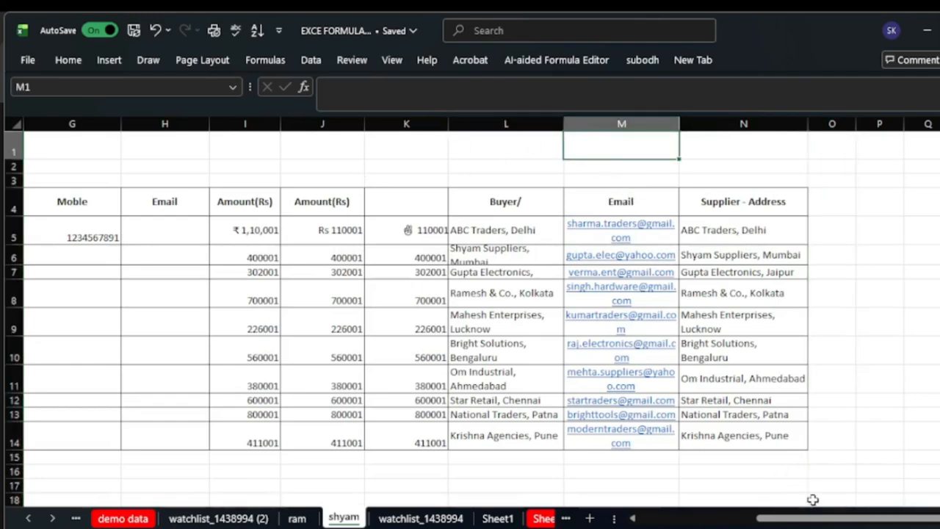
pyautogui.moveTo(817, 519); pyautogui.dragTo(802, 519)
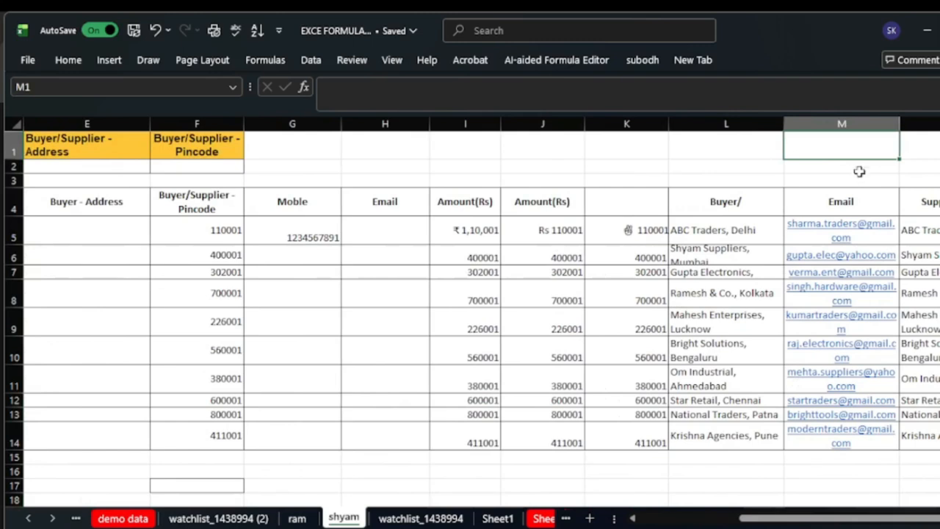
pyautogui.rightClick(842, 125)
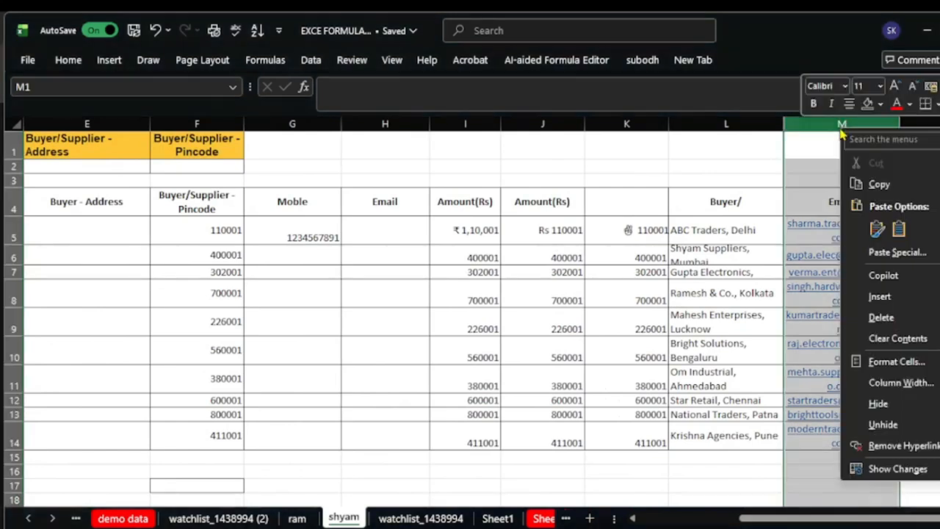
pyautogui.click(896, 407)
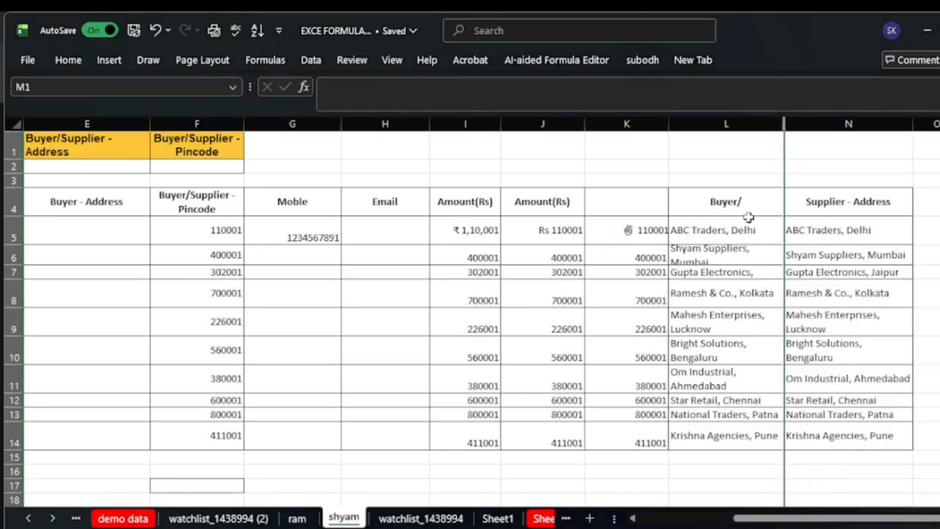
pyautogui.click(689, 140)
pyautogui.click(901, 176)
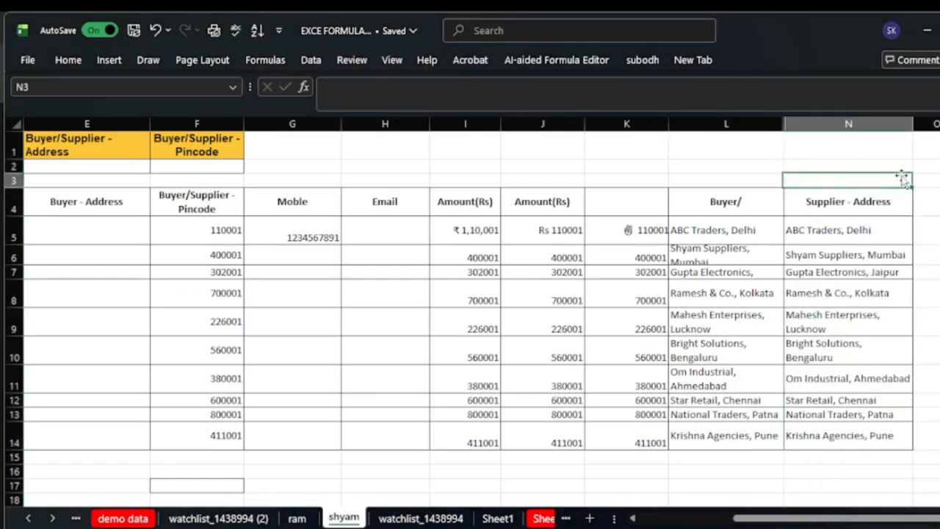
pyautogui.rightClick(782, 123)
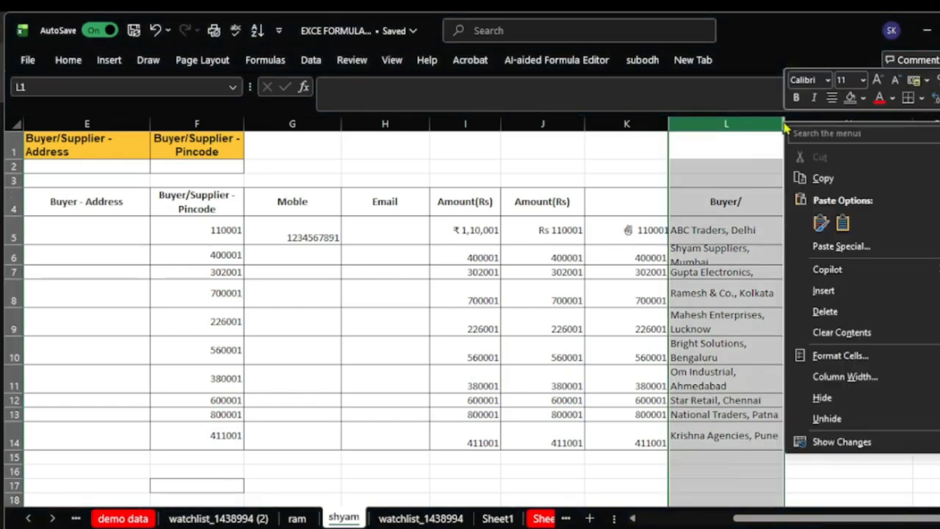
pyautogui.click(854, 417)
pyautogui.click(904, 166)
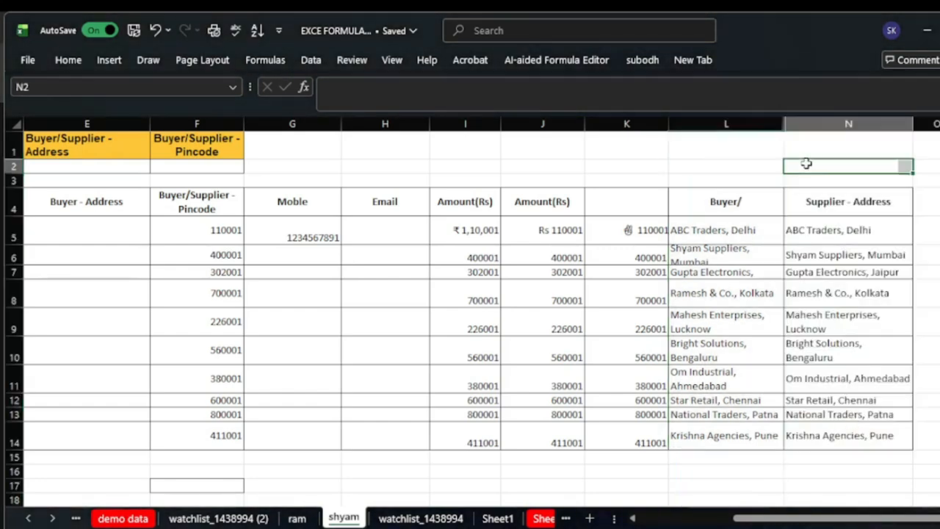
pyautogui.rightClick(784, 124)
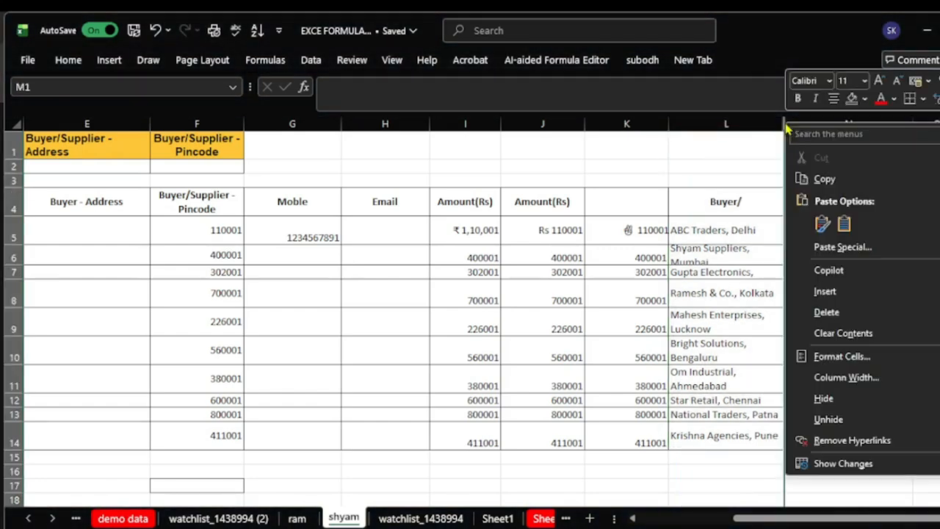
pyautogui.click(863, 428)
pyautogui.click(918, 470)
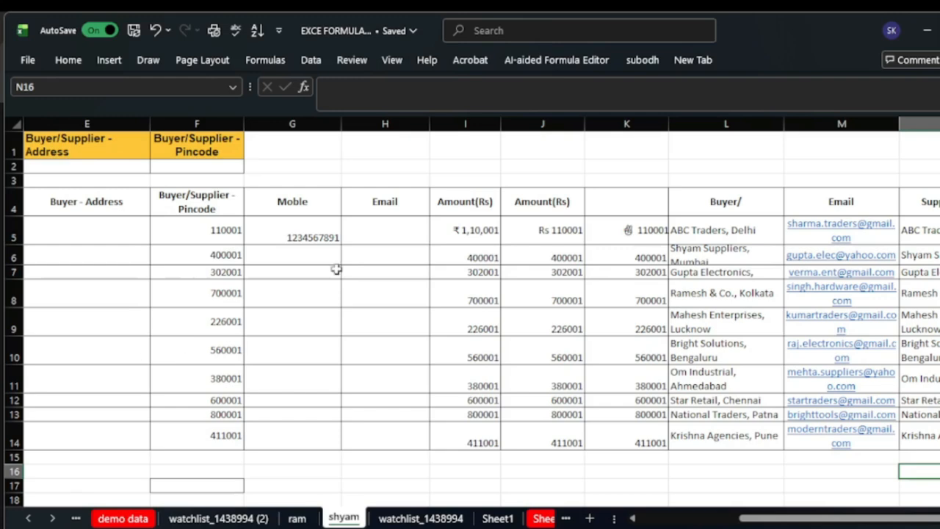
pyautogui.click(476, 166)
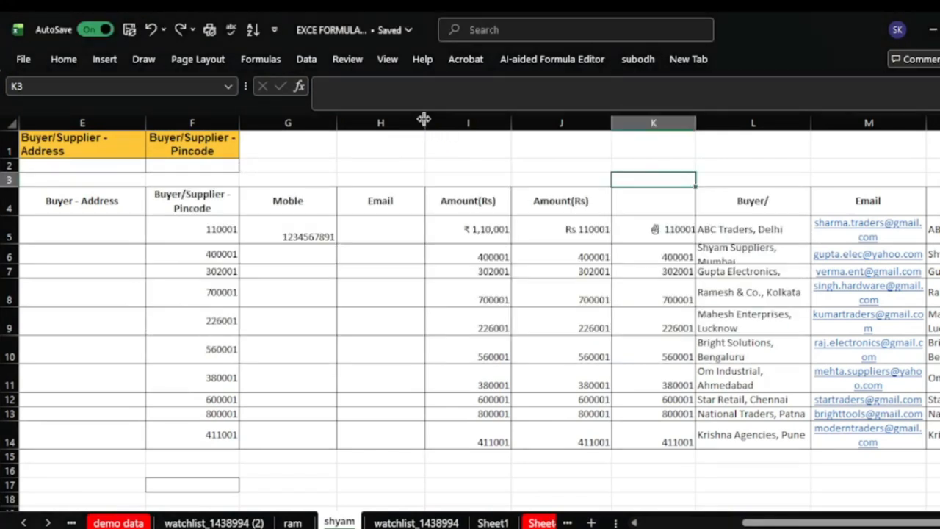
# - Hand-adjust the widths of the Email and first Amount(Rs) columns by dragging their borders
pyautogui.moveTo(424, 126); pyautogui.dragTo(450, 123)
pyautogui.click(393, 208)
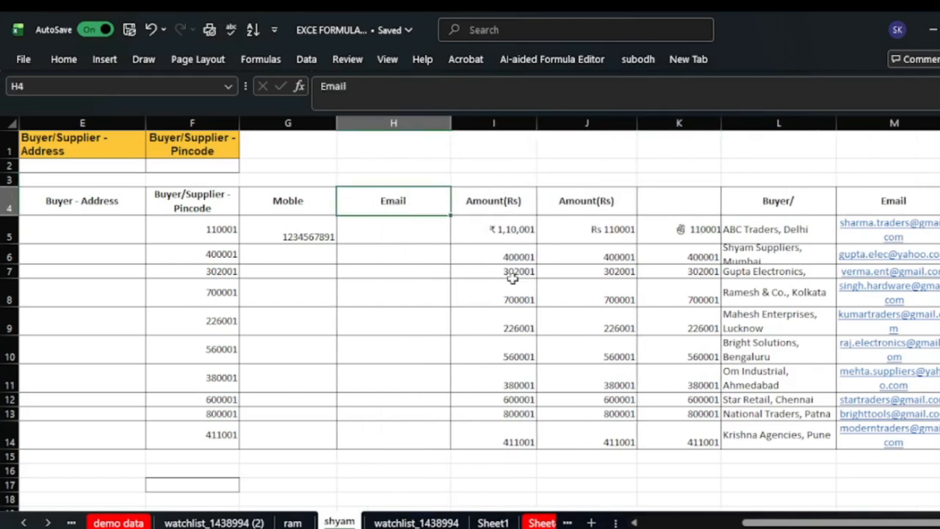
pyautogui.moveTo(452, 123); pyautogui.dragTo(472, 123)
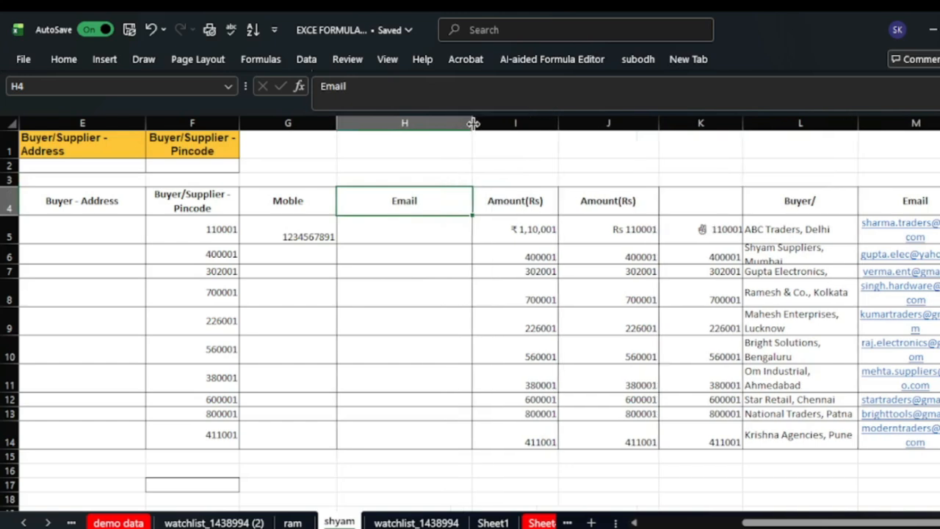
pyautogui.moveTo(558, 122); pyautogui.dragTo(548, 122)
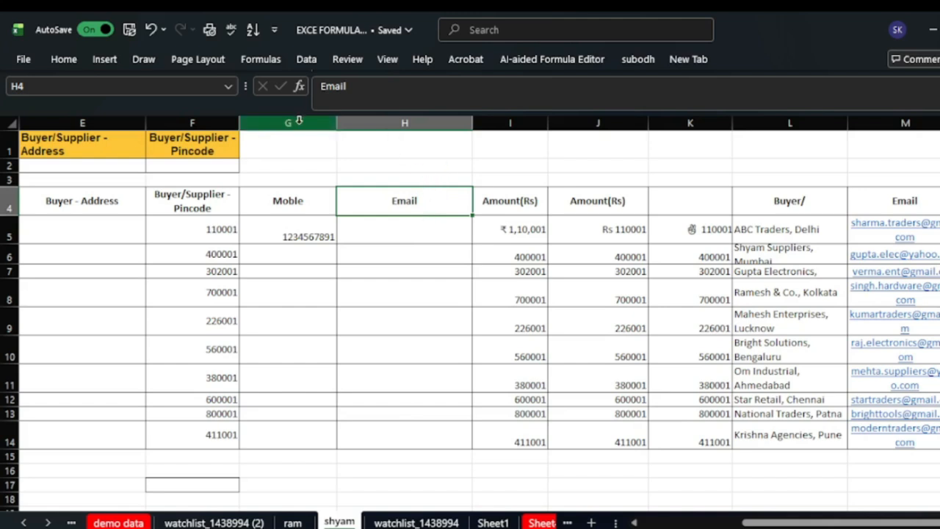
# - Give columns G through J one uniform, narrower width via Column Width
pyautogui.moveTo(299, 121); pyautogui.dragTo(580, 182)
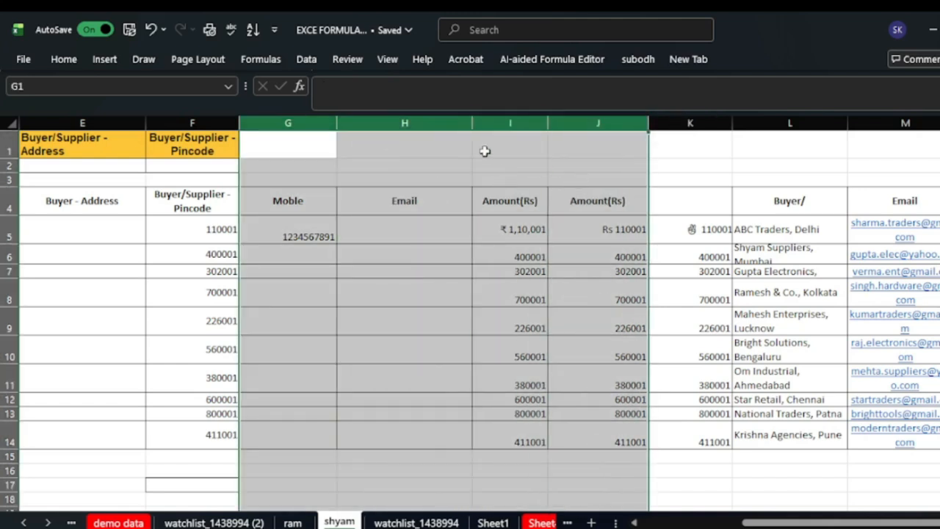
pyautogui.rightClick(410, 130)
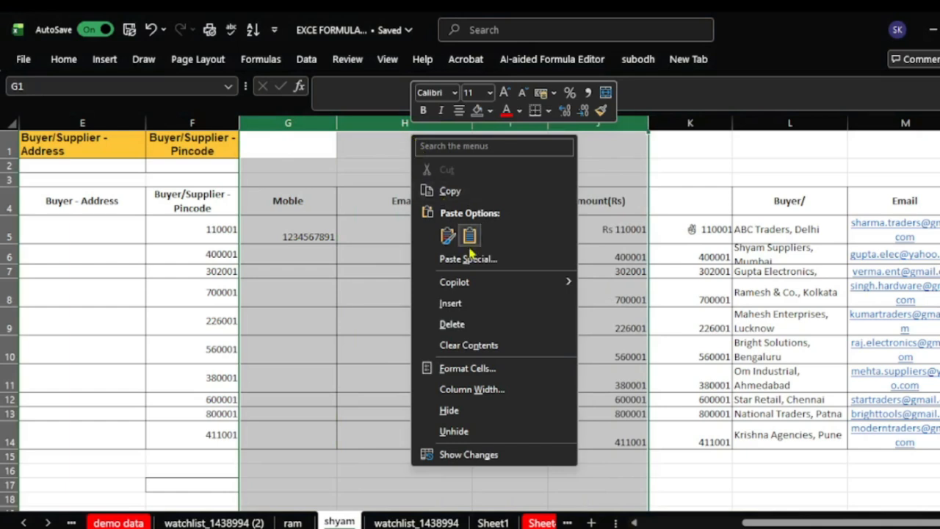
pyautogui.click(496, 392)
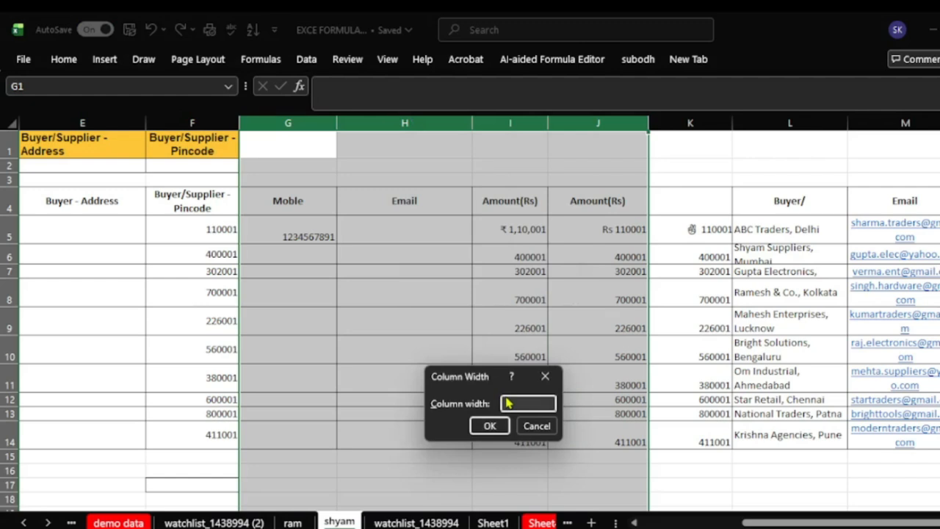
pyautogui.press('Return')
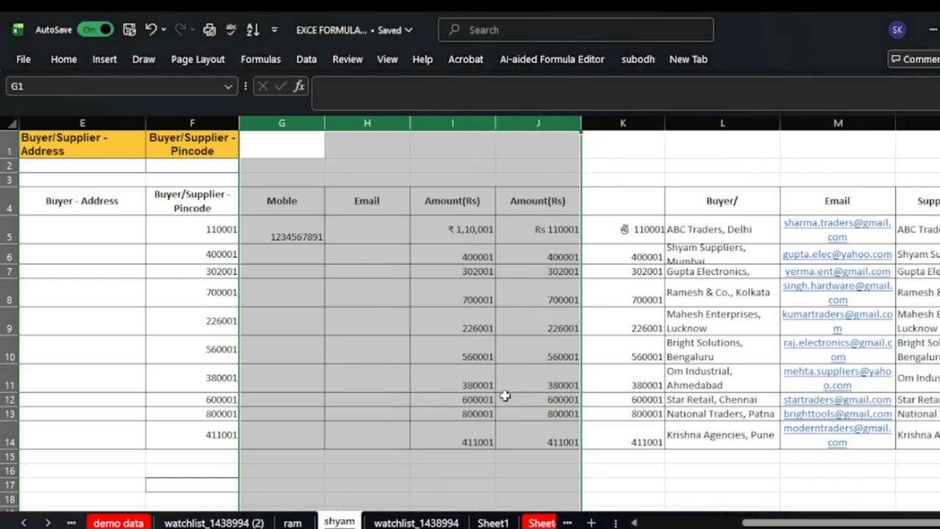
pyautogui.click(677, 474)
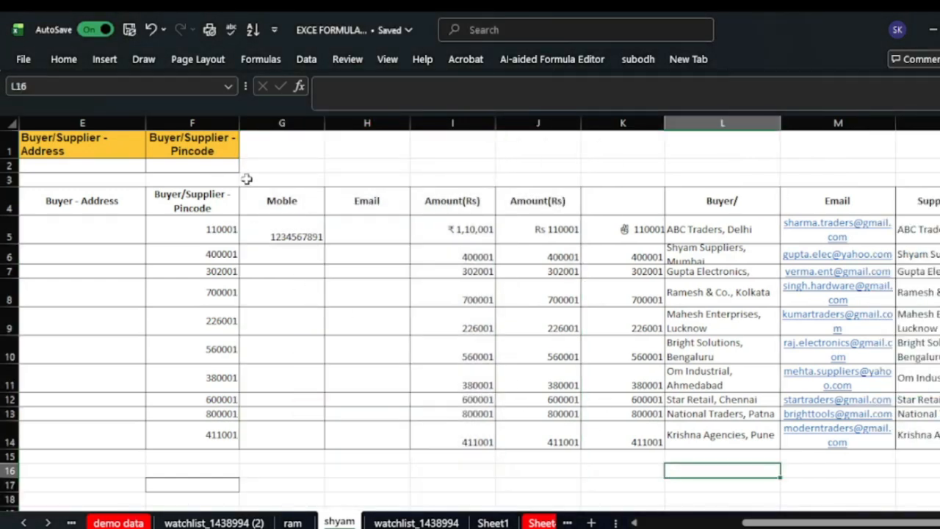
# - Select rows 5 to 14 and set their row height to 8
pyautogui.click(345, 242)
pyautogui.click(455, 240)
pyautogui.click(518, 237)
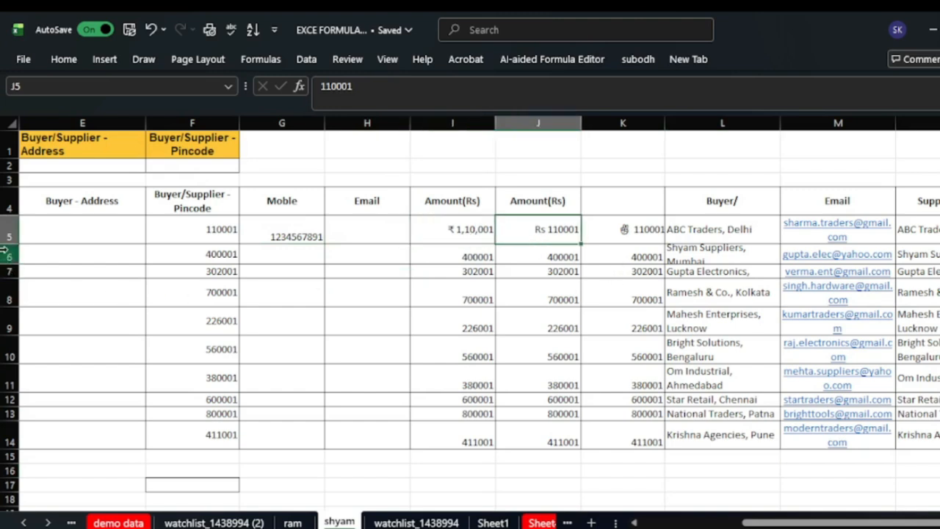
pyautogui.moveTo(9, 232); pyautogui.dragTo(6, 435)
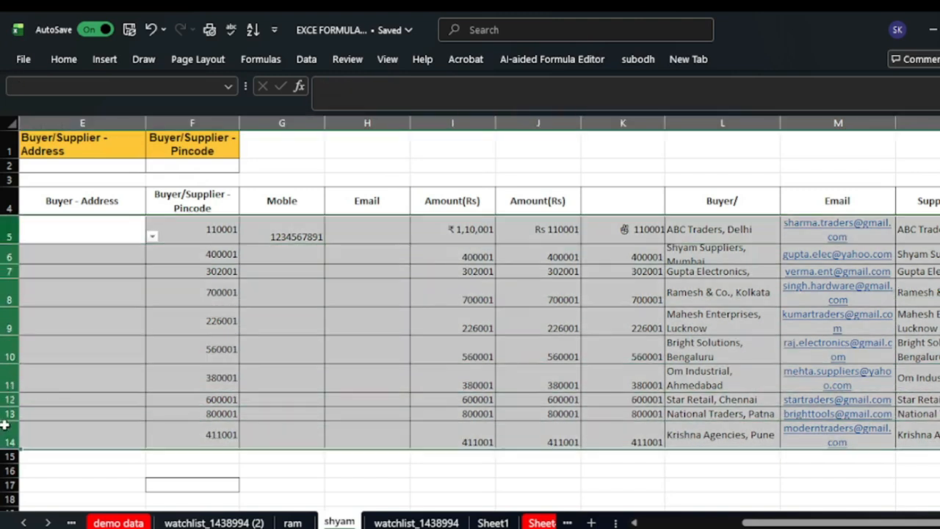
pyautogui.rightClick(10, 261)
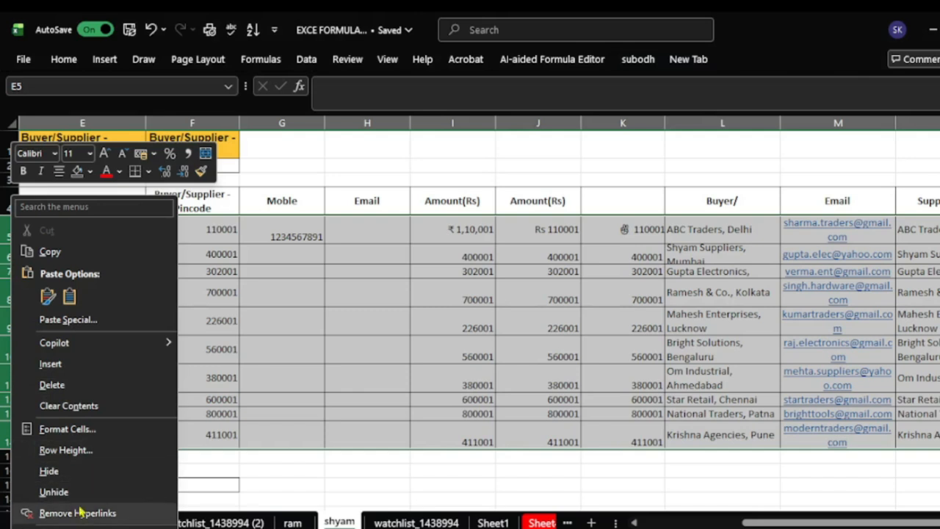
pyautogui.click(82, 456)
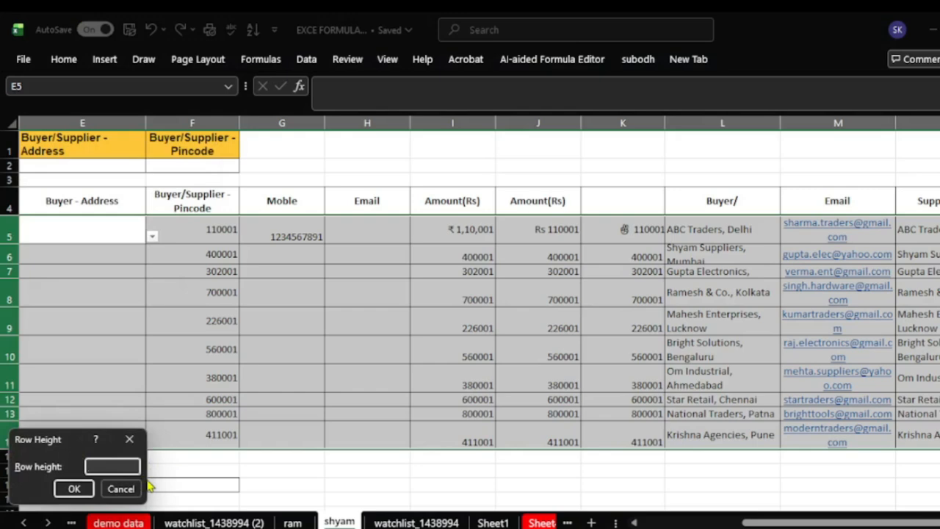
pyautogui.write('8')
pyautogui.press('Return')
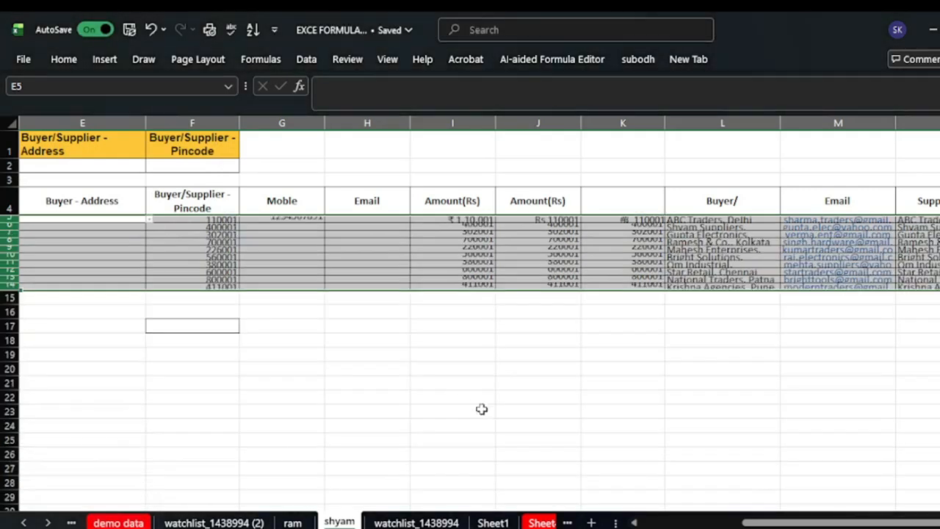
# - Change the height of rows 5 to 14 to 15
pyautogui.rightClick(7, 227)
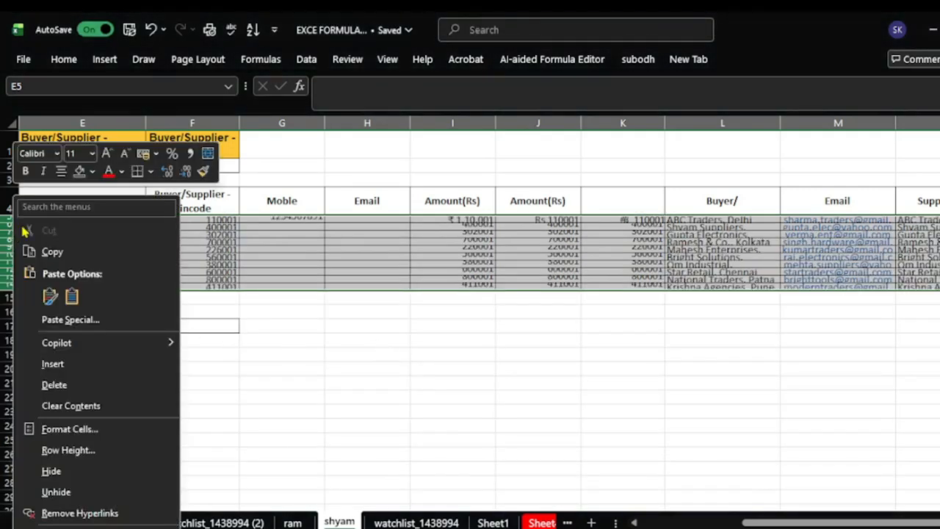
pyautogui.click(59, 451)
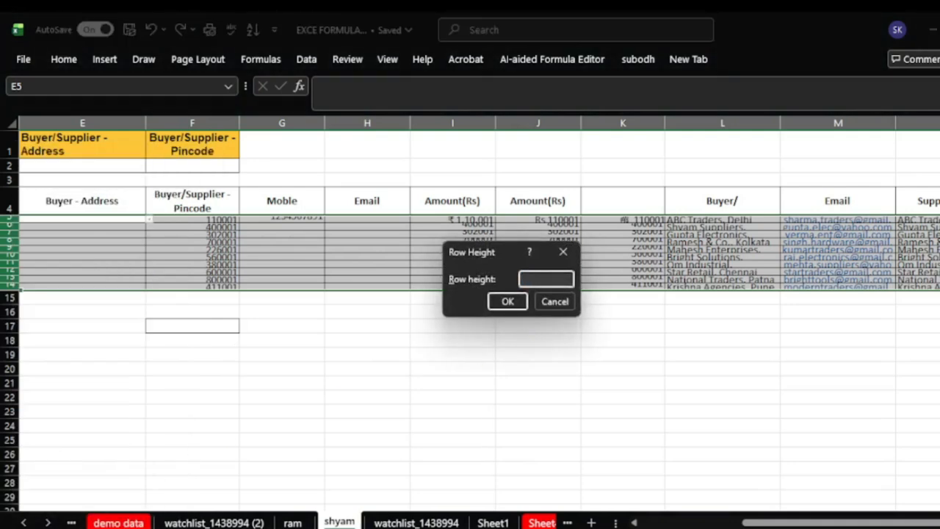
pyautogui.press('Return')
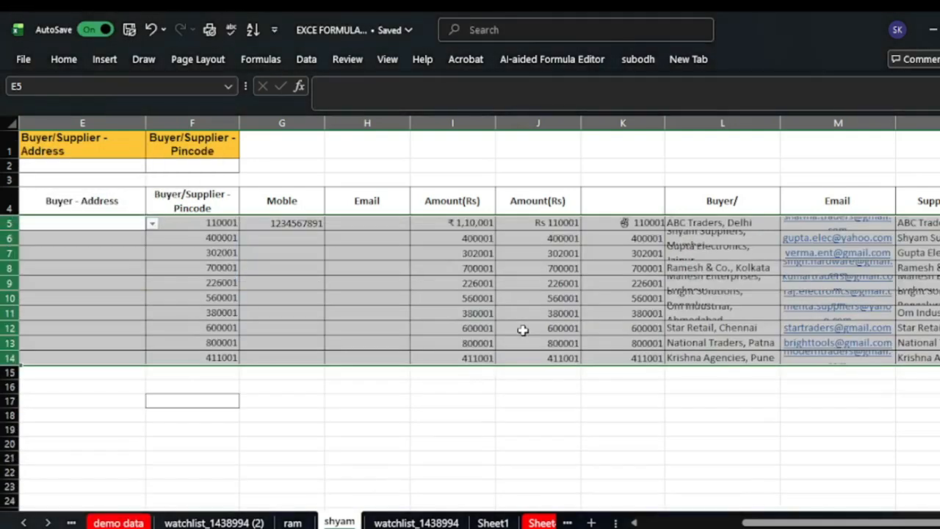
pyautogui.click(513, 442)
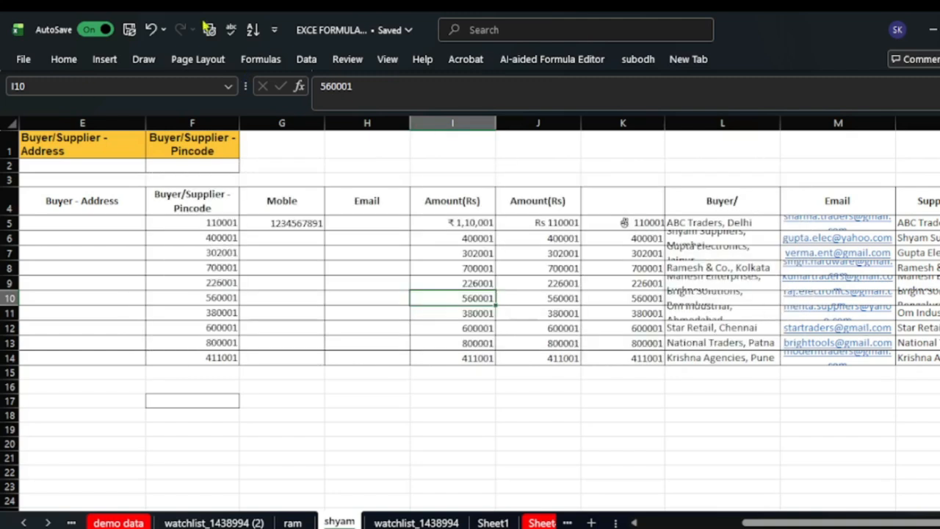
# - Switch the sheet into header and footer editing from Insert > Text
pyautogui.click(110, 62)
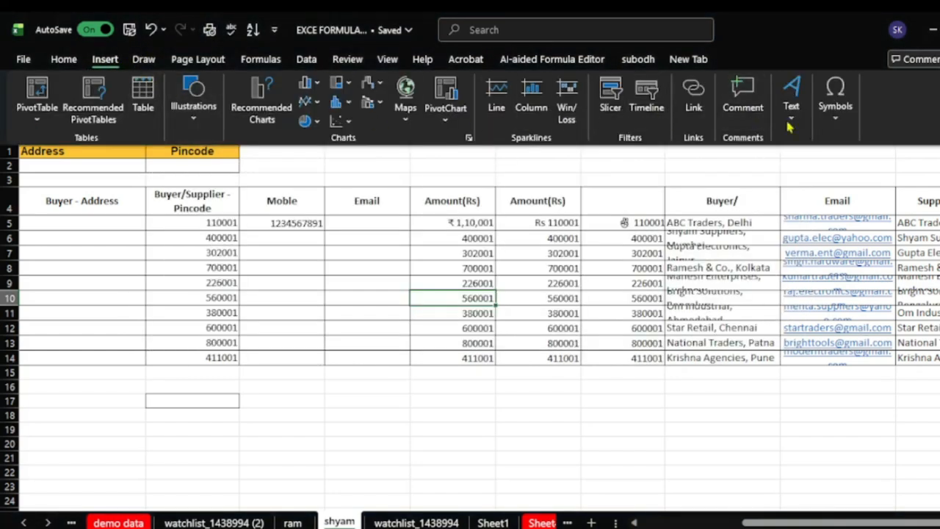
pyautogui.click(796, 127)
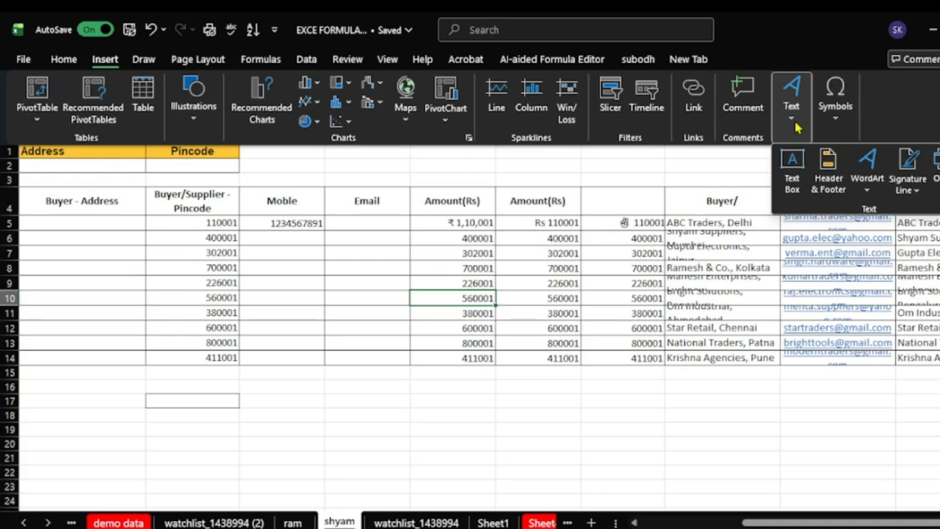
pyautogui.click(828, 185)
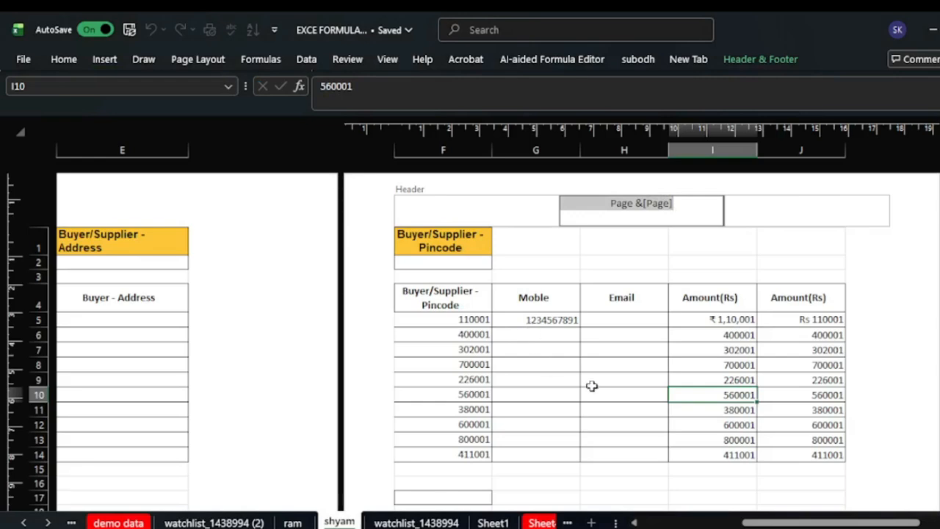
pyautogui.scroll(-2, 624, 330)
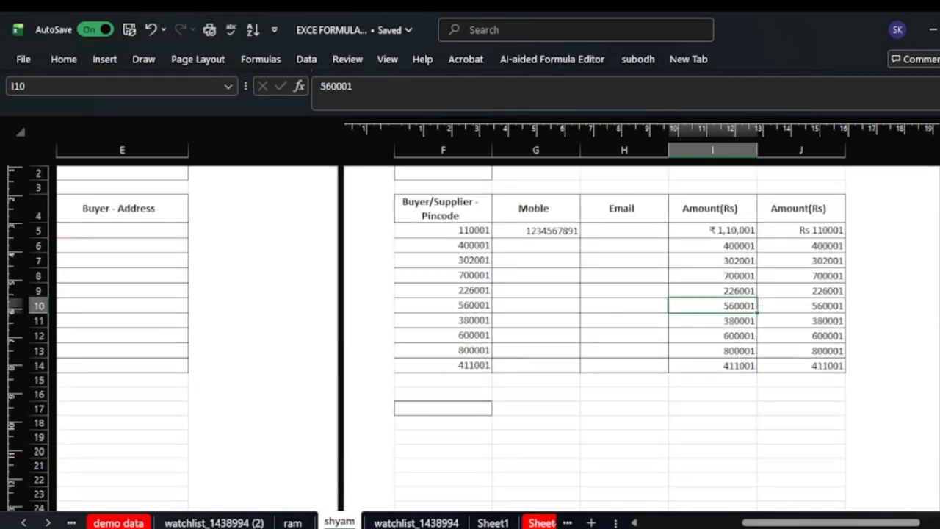
pyautogui.scroll(2, 686, 361)
# - Inspect the left, centre and right sections of the page header and footer
pyautogui.click(549, 213)
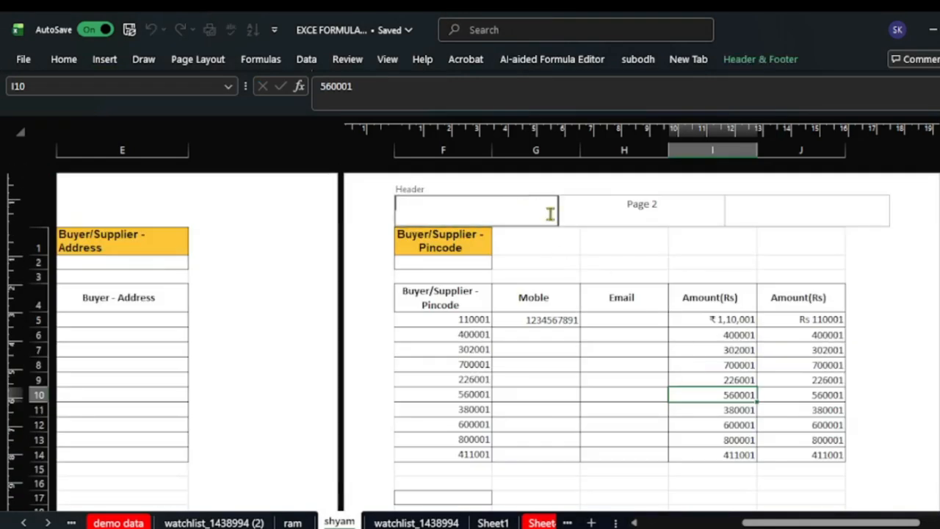
pyautogui.click(657, 220)
pyautogui.click(768, 218)
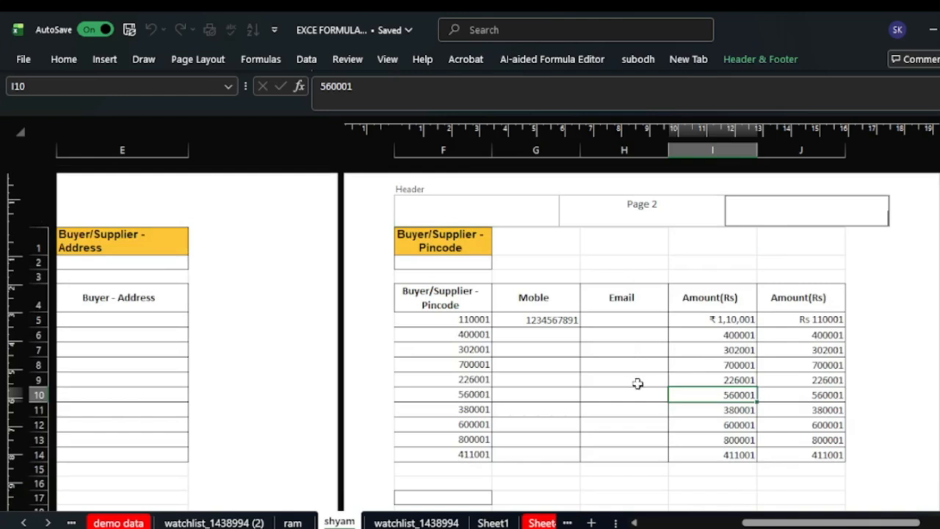
pyautogui.scroll(-8, 736, 439)
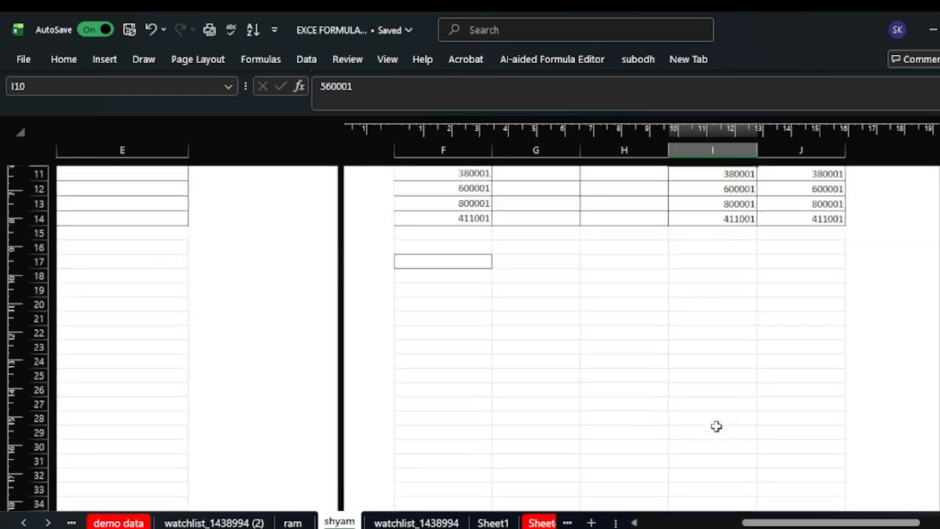
pyautogui.scroll(-4, 736, 439)
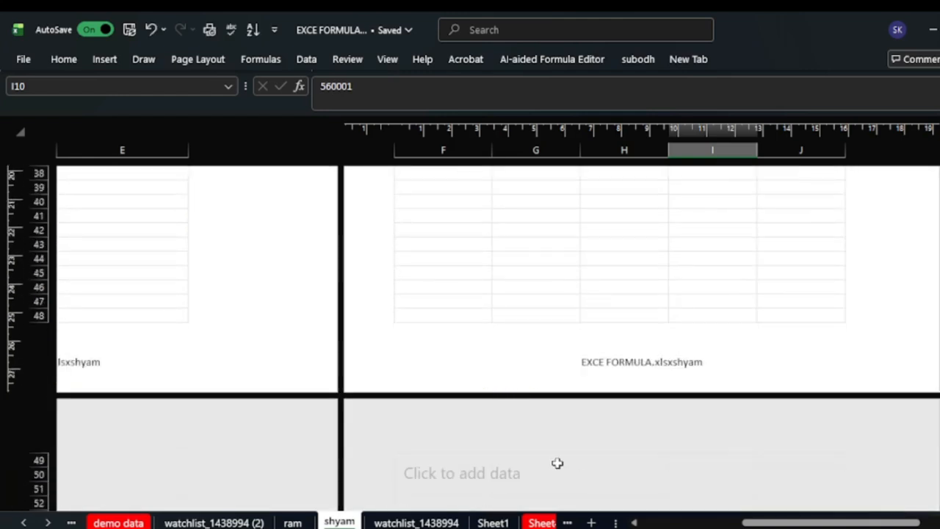
pyautogui.click(636, 361)
pyautogui.click(525, 360)
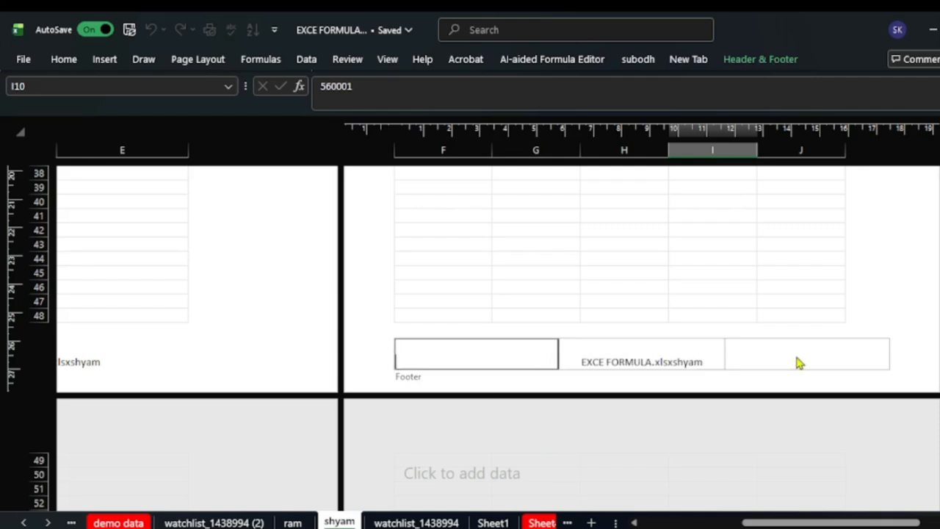
pyautogui.click(799, 360)
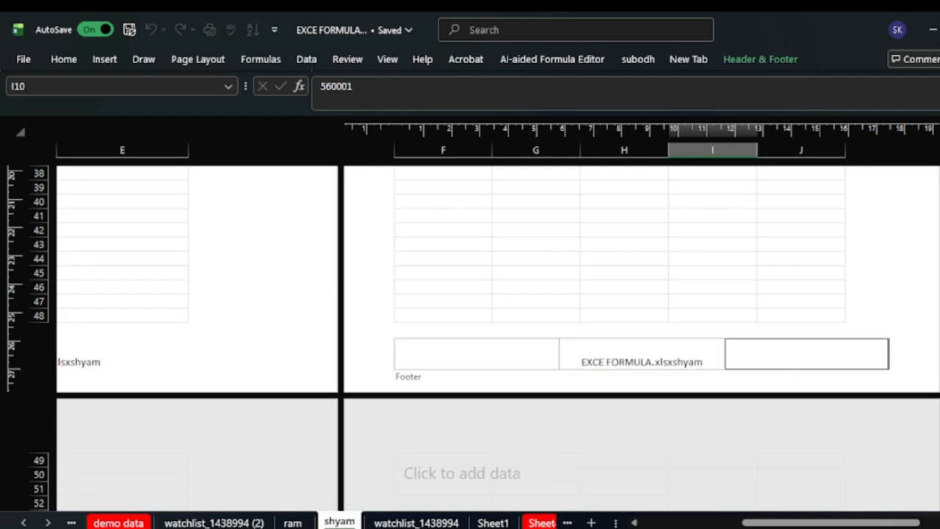
pyautogui.scroll(10, 638, 293)
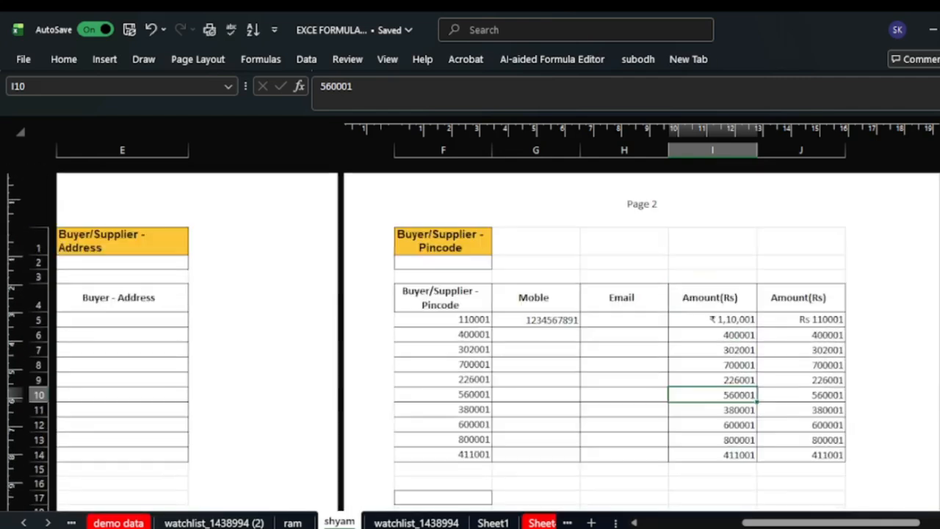
# - Put 'Data entry' in the centre header and the current date in the left header
pyautogui.click(649, 219)
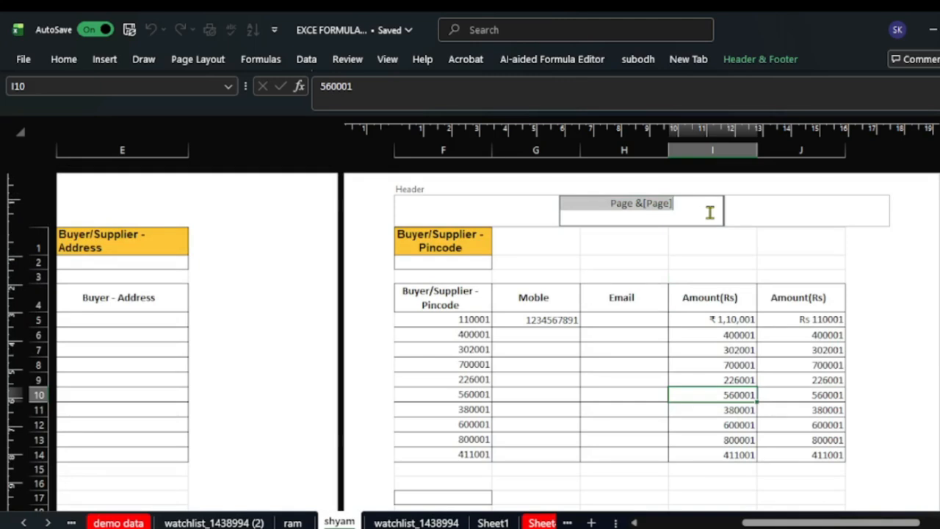
pyautogui.press('BackSpace')
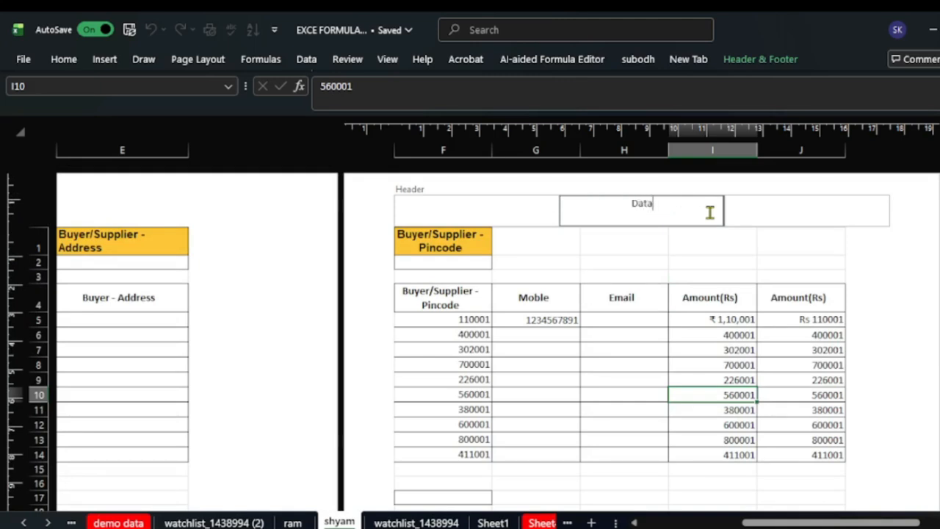
pyautogui.write('Data entry')
pyautogui.click(657, 260)
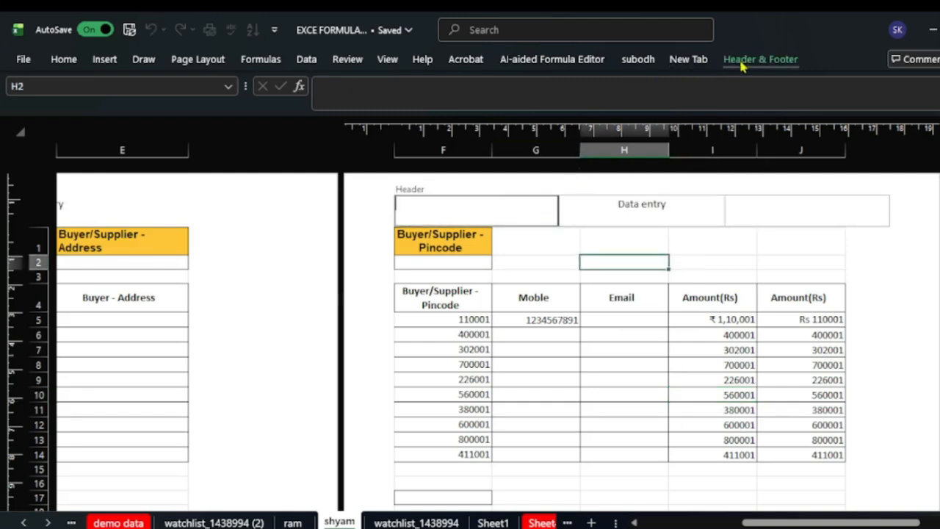
pyautogui.click(744, 64)
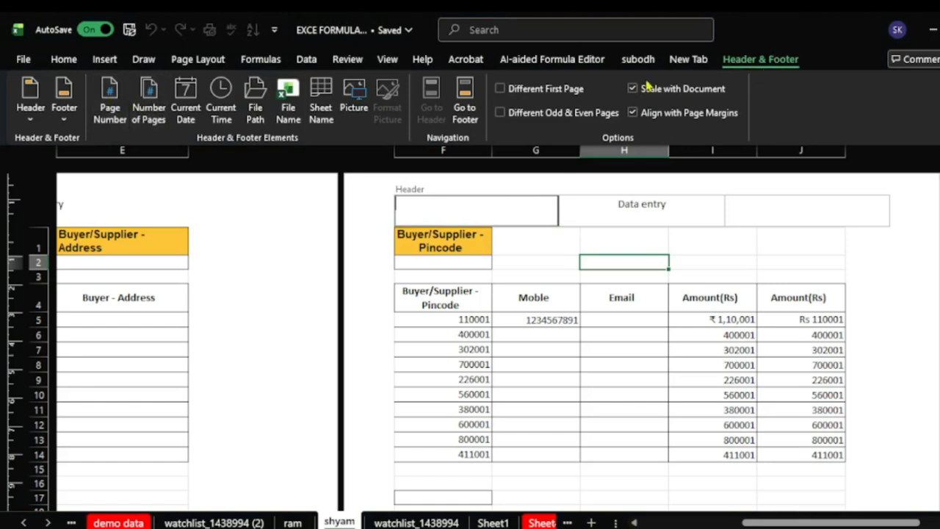
pyautogui.click(186, 110)
pyautogui.click(415, 294)
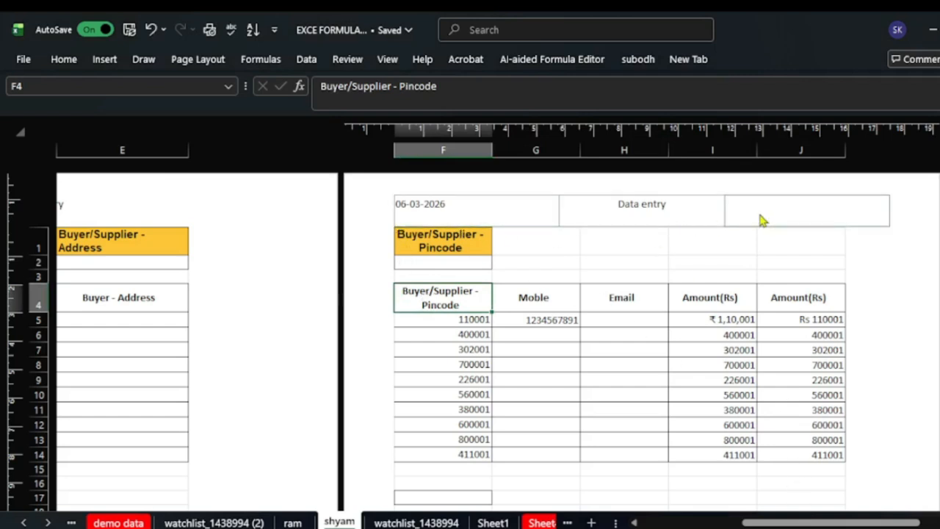
# - Put the page number in the right header, replacing a briefly inserted current time
pyautogui.click(759, 216)
pyautogui.click(747, 63)
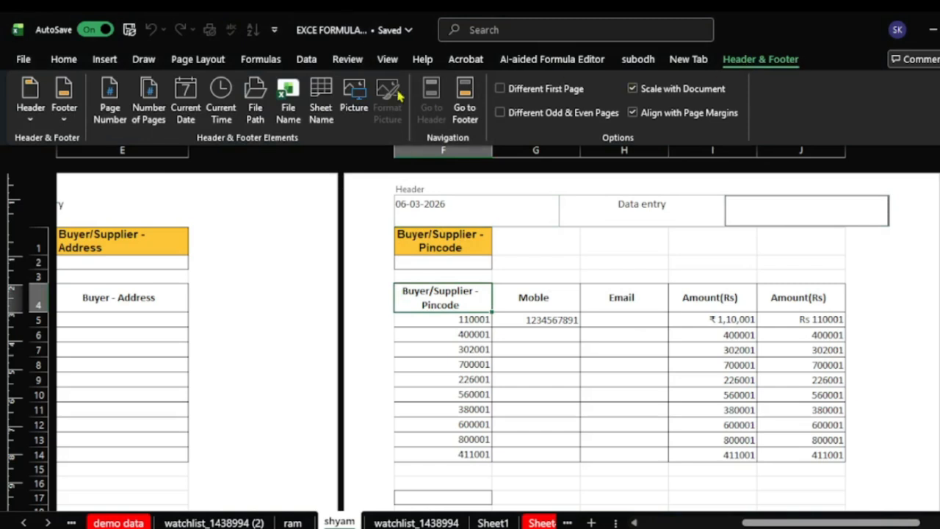
pyautogui.click(220, 110)
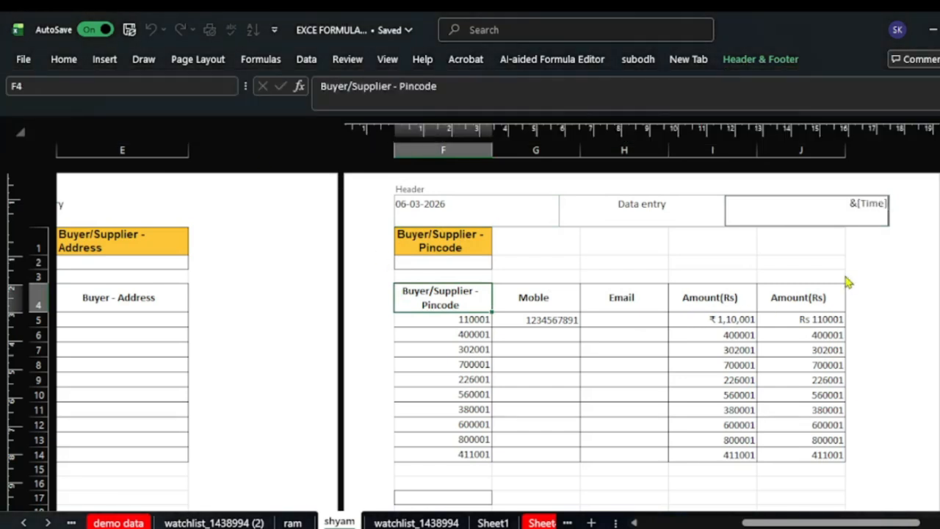
pyautogui.press('Escape')
pyautogui.scroll(-3, 696, 143)
pyautogui.scroll(3, 811, 213)
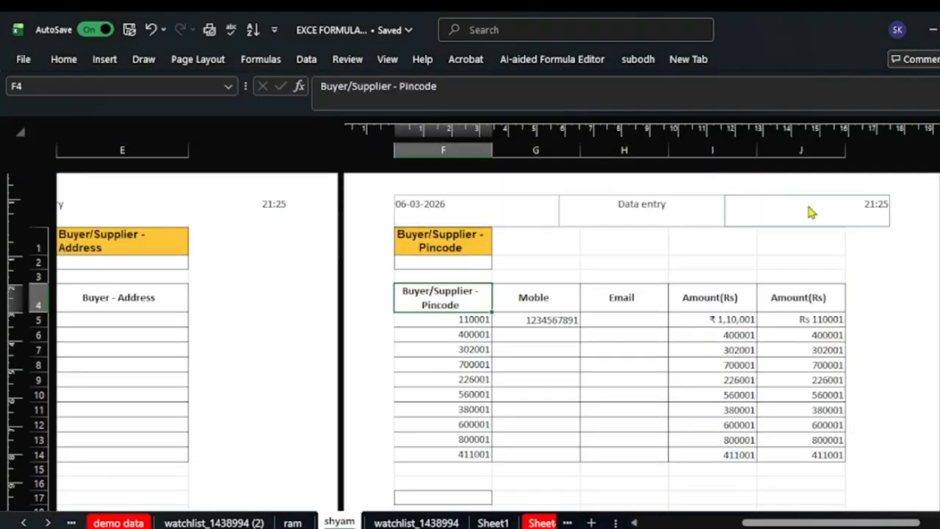
pyautogui.click(811, 212)
pyautogui.click(760, 58)
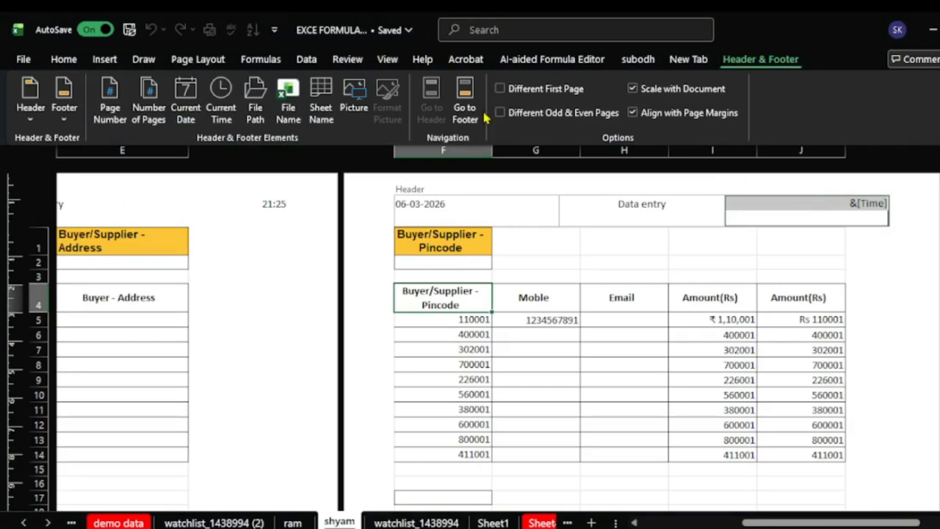
pyautogui.click(110, 108)
pyautogui.click(725, 335)
# - Return the sheet to Normal view with Alt+W, L
pyautogui.click(750, 352)
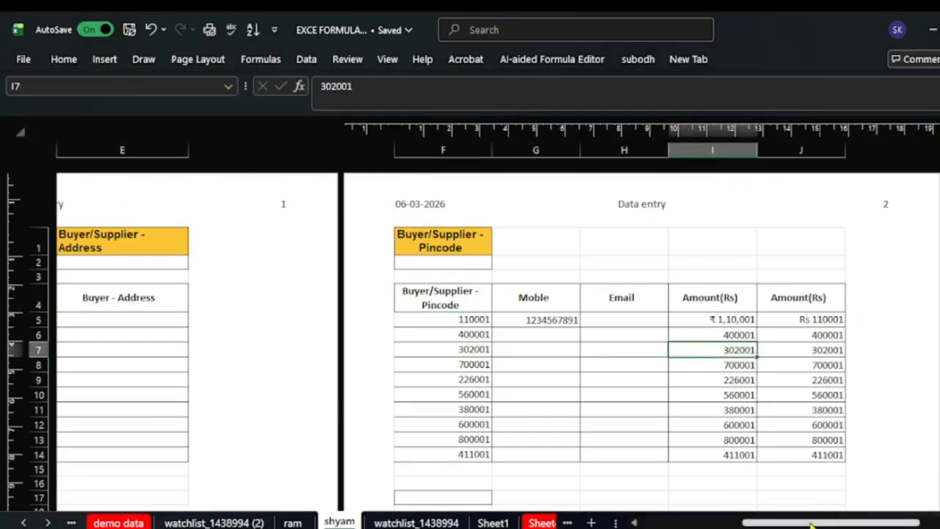
pyautogui.moveTo(813, 522); pyautogui.dragTo(711, 522)
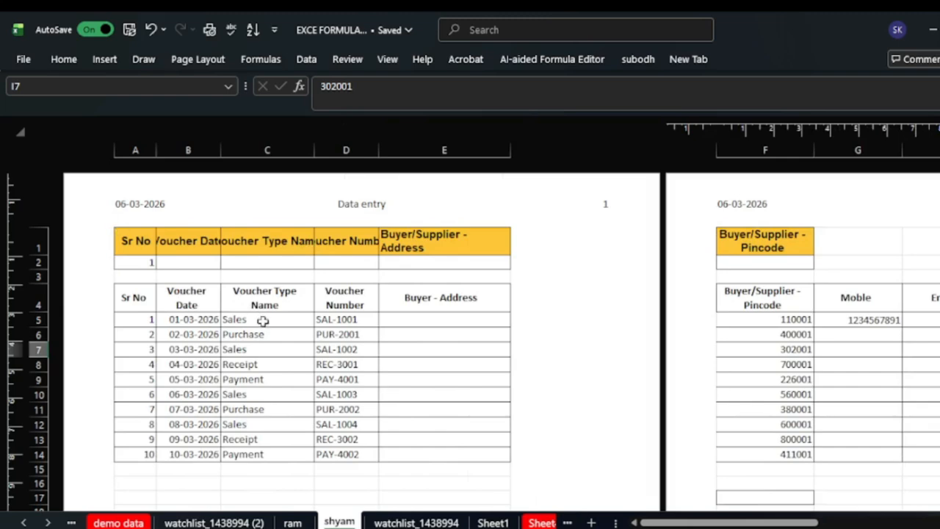
pyautogui.scroll(-5, 262, 321)
pyautogui.scroll(5, 277, 330)
pyautogui.moveTo(727, 523); pyautogui.dragTo(433, 395)
pyautogui.hotkey('alt', 'w')
pyautogui.press('l')
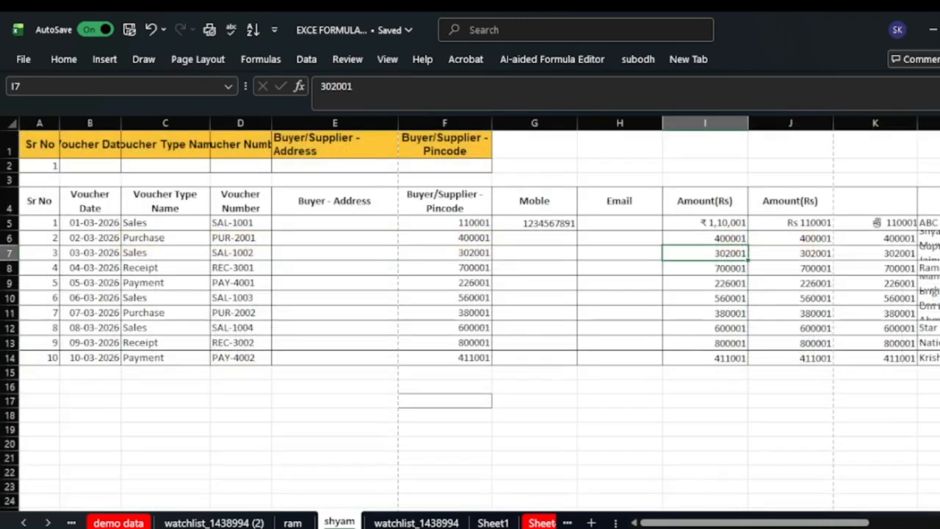
pyautogui.click(585, 457)
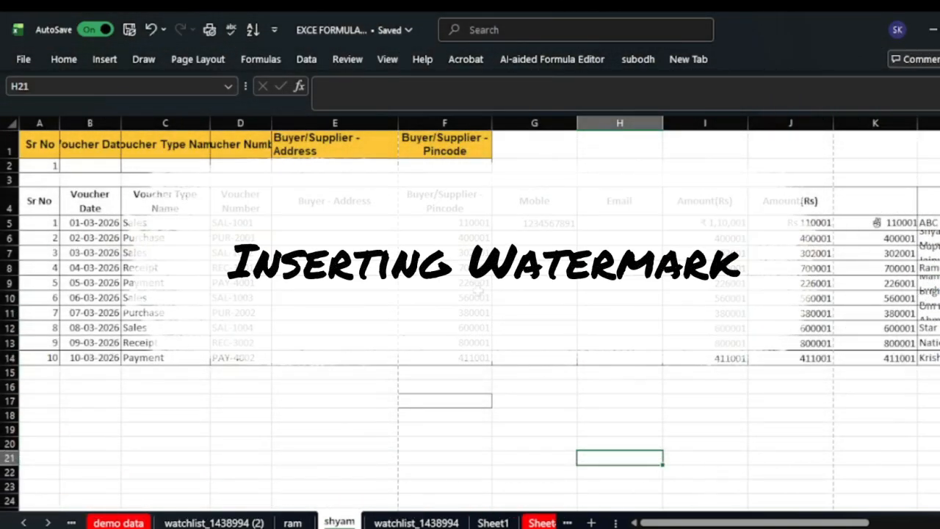
pyautogui.click(240, 471)
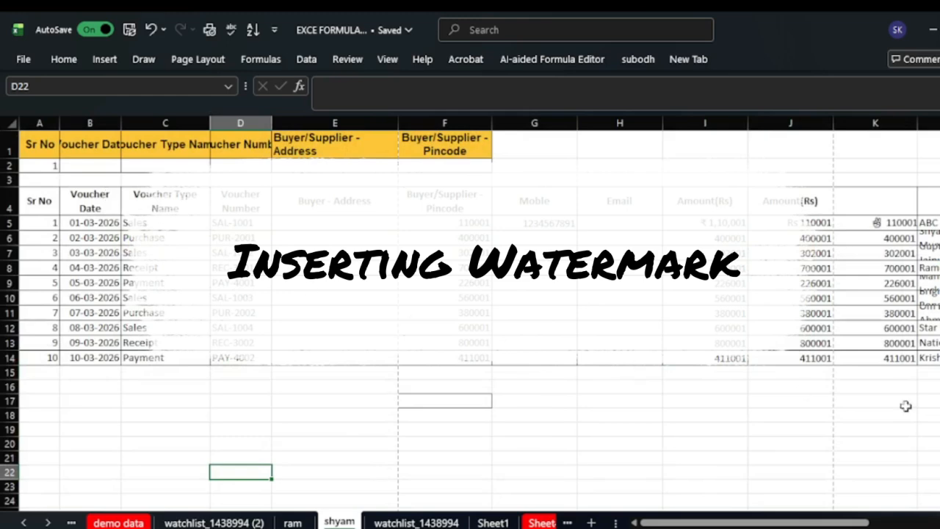
pyautogui.moveTo(771, 523)
pyautogui.mouseDown()
pyautogui.moveTo(807, 523)
pyautogui.moveTo(771, 522)
pyautogui.mouseUp()
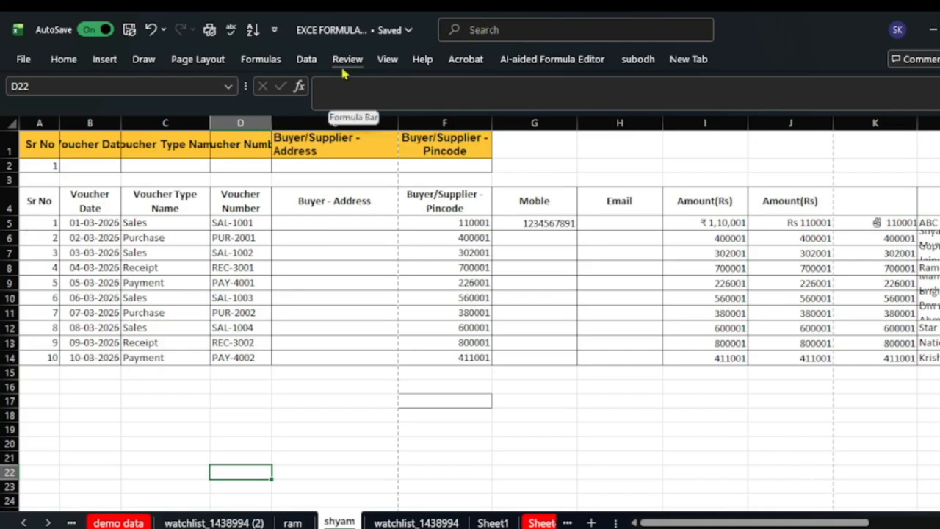
# - Set the 'How to Print and Export Multiple Invoices' thumbnail as the sheet's background picture
pyautogui.click(198, 60)
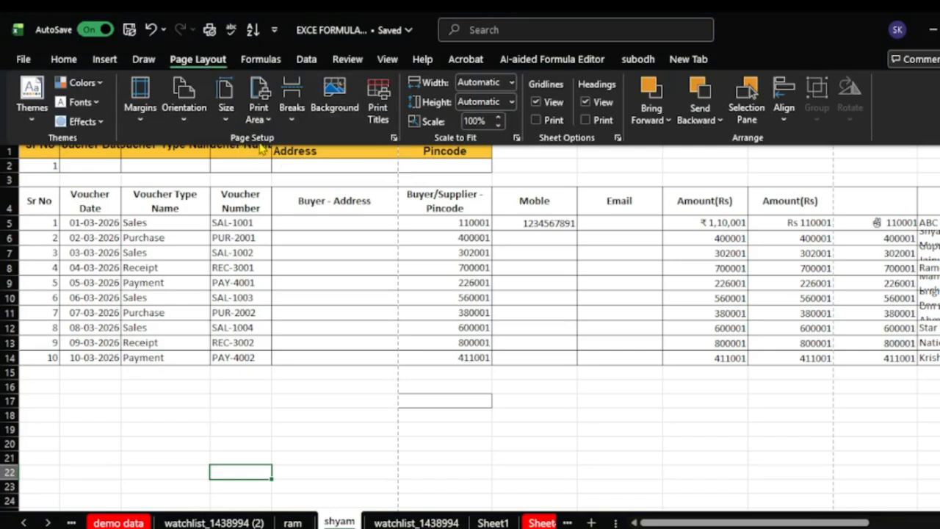
pyautogui.click(342, 110)
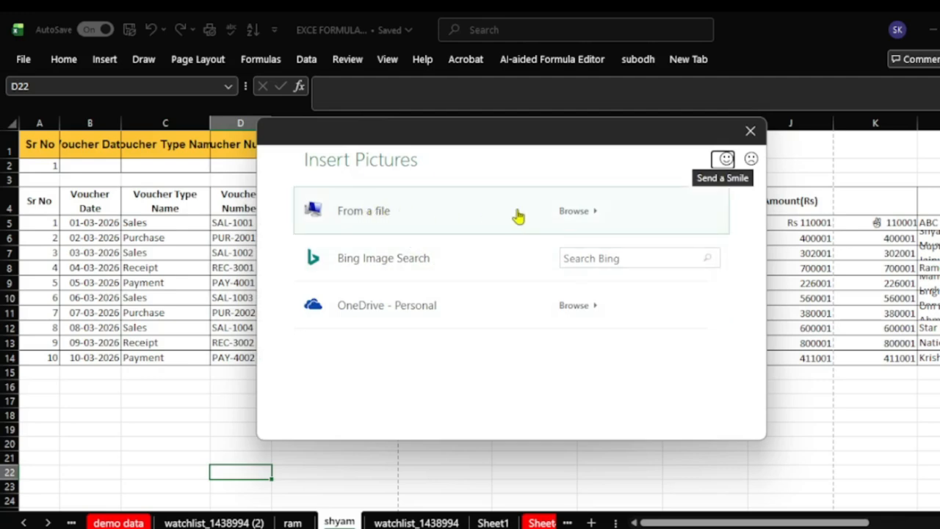
pyautogui.click(573, 211)
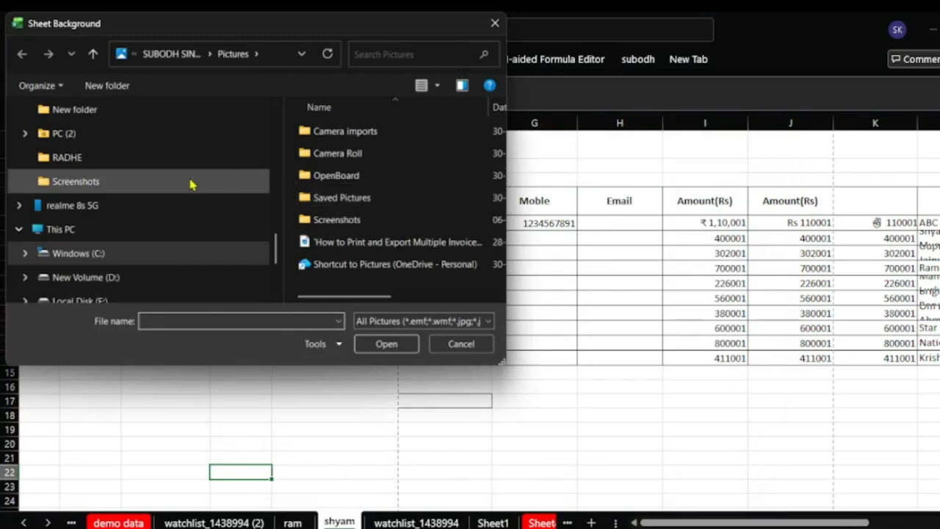
pyautogui.hscroll(2, 388, 269)
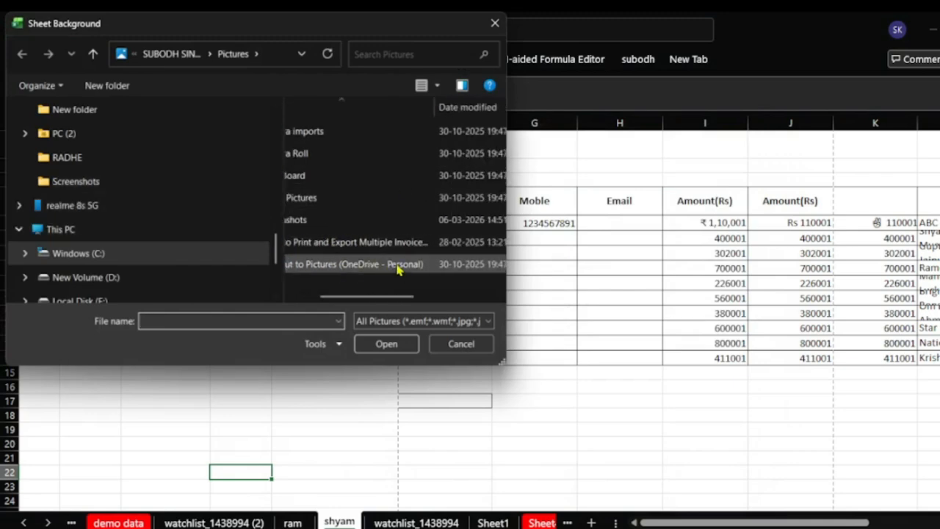
pyautogui.hscroll(-2, 381, 257)
pyautogui.click(371, 250)
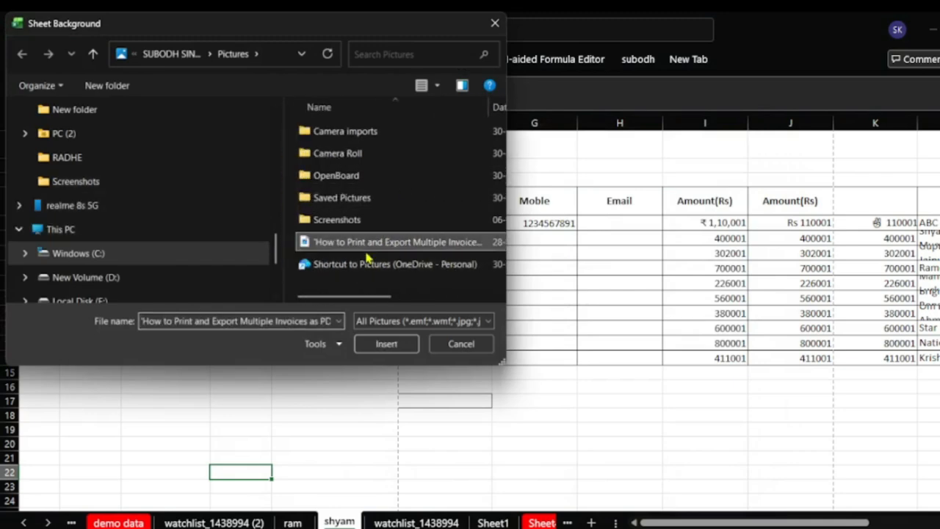
pyautogui.click(377, 352)
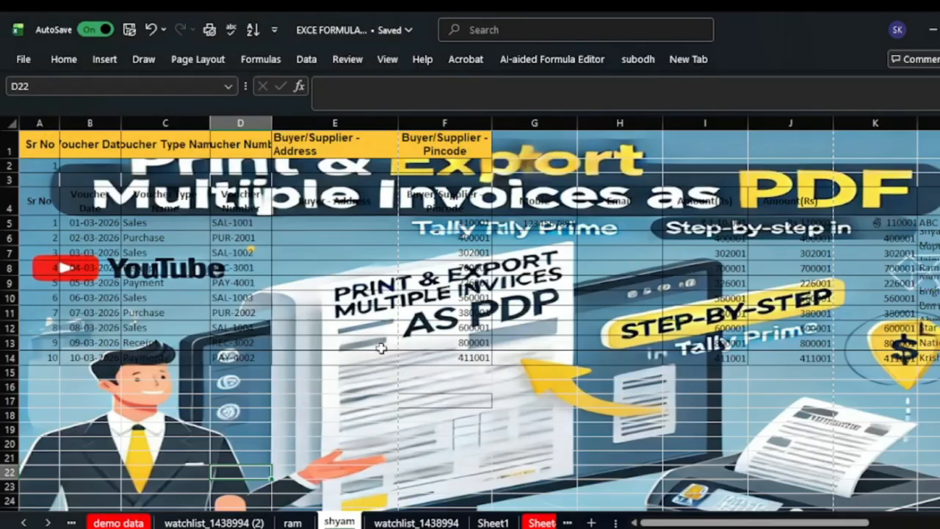
# - Undo the sheet background picture with Ctrl+Z
pyautogui.scroll(-3, 381, 348)
pyautogui.scroll(3, 367, 360)
pyautogui.scroll(-12, 345, 370)
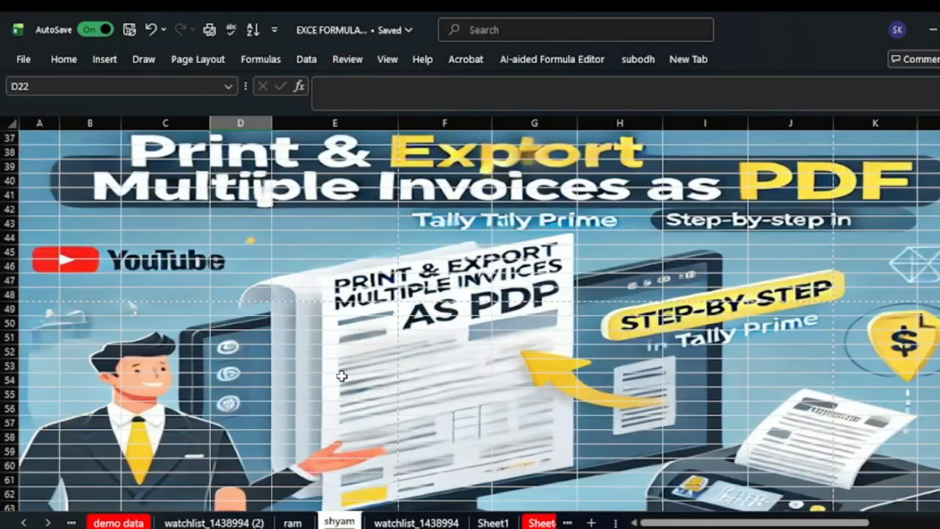
pyautogui.scroll(-12, 341, 376)
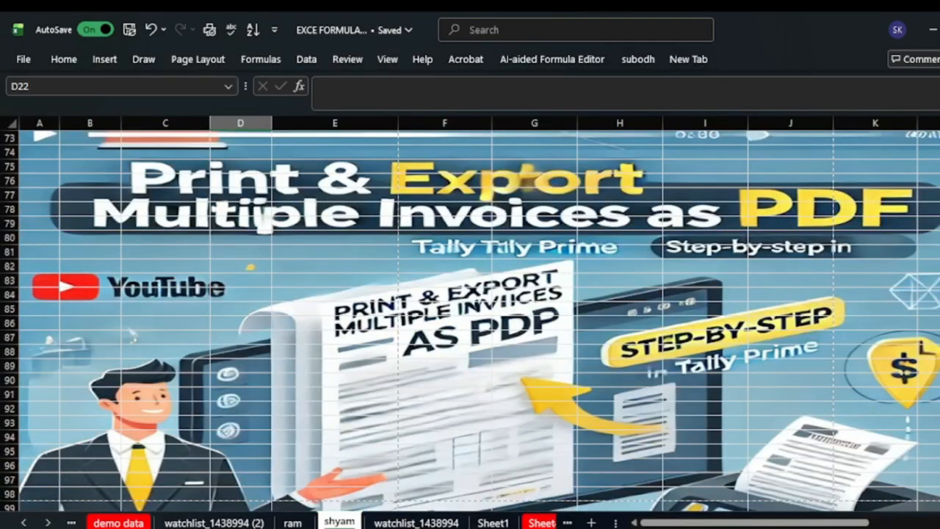
pyautogui.scroll(20, 469, 320)
pyautogui.scroll(-14, 470, 320)
pyautogui.scroll(18, 470, 320)
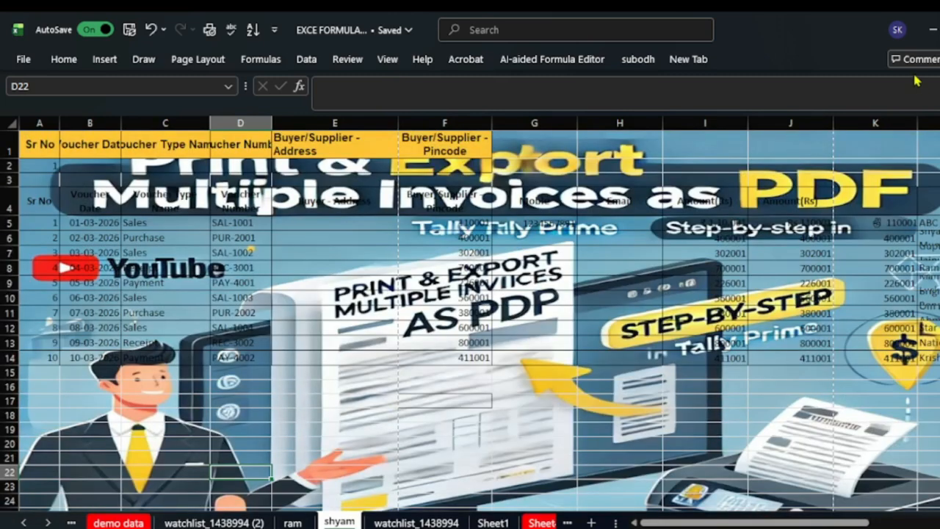
pyautogui.hotkey('ctrl', 'z')
# - Narrow the Buyer - Address column E slightly by dragging its right border
pyautogui.click(379, 477)
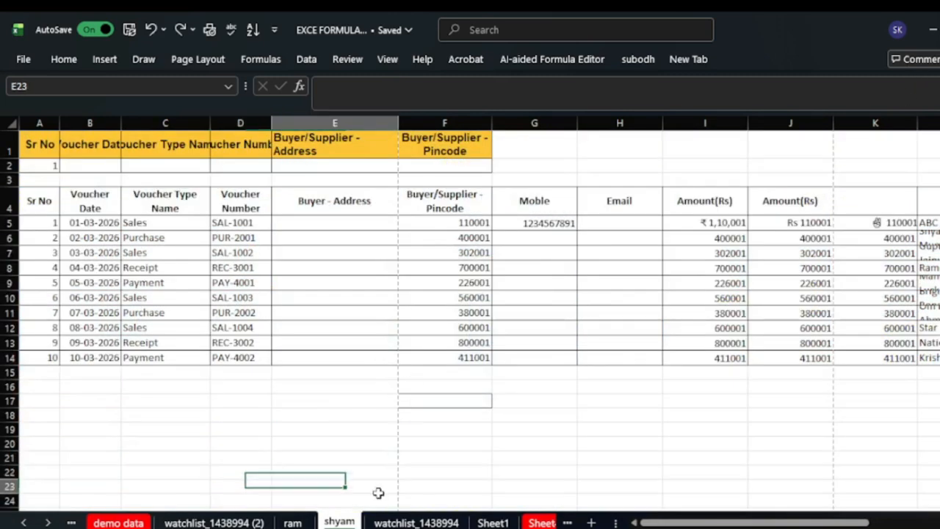
pyautogui.click(401, 459)
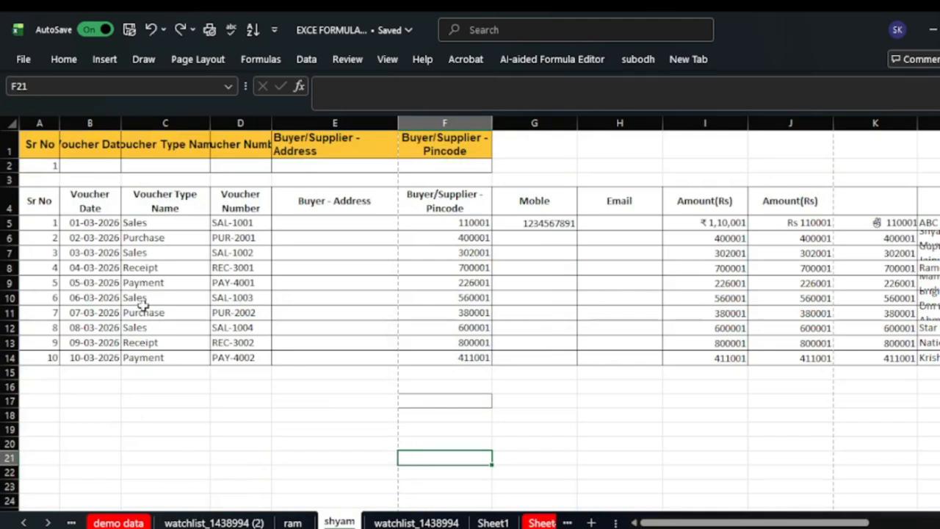
pyautogui.click(541, 482)
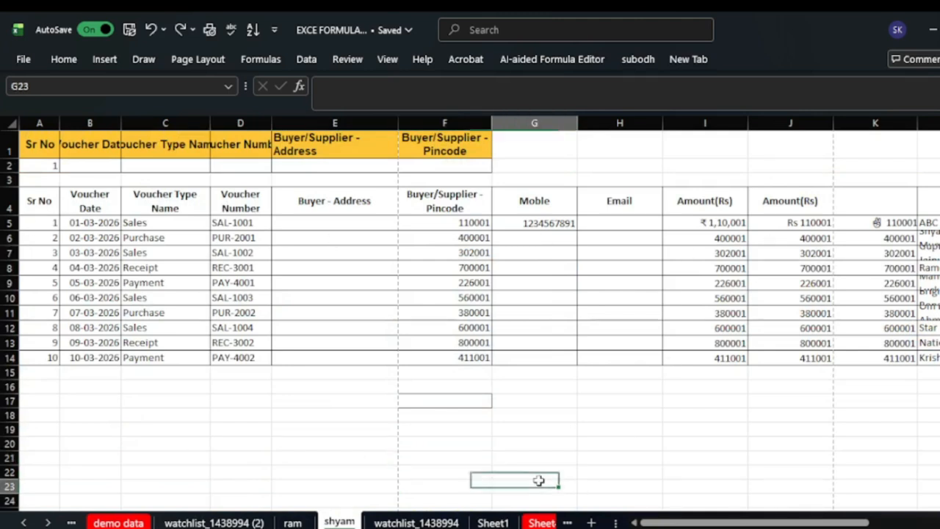
pyautogui.click(448, 404)
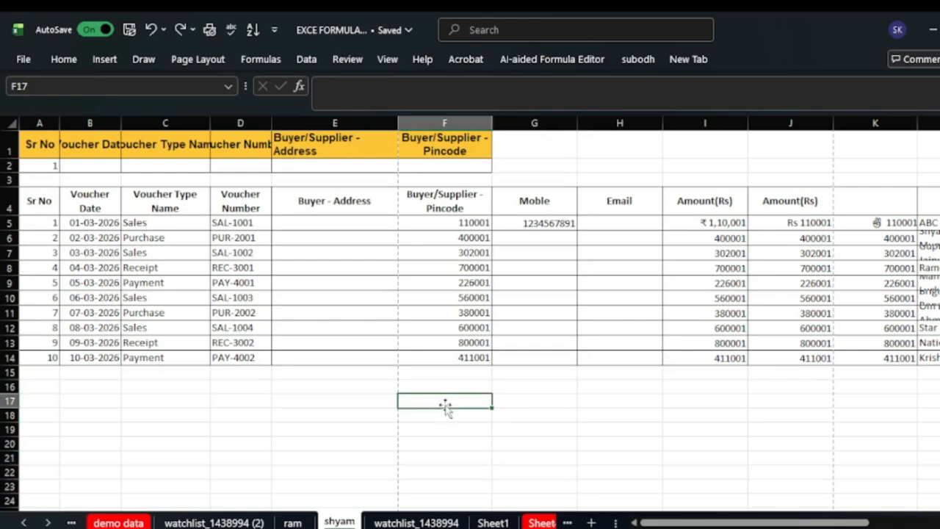
pyautogui.moveTo(398, 123); pyautogui.dragTo(390, 124)
pyautogui.click(390, 124)
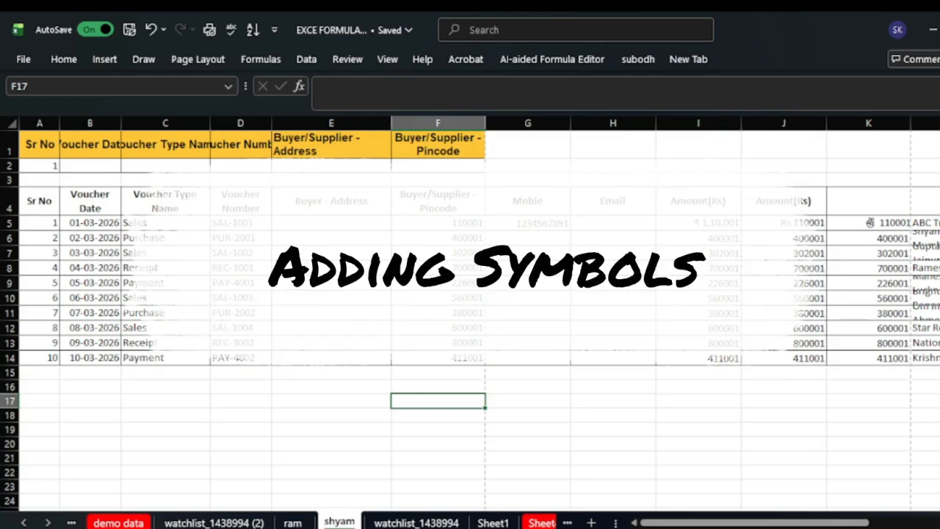
# - Format I6 as rupee Currency so it shows ₹4,00,001.00
pyautogui.click(637, 441)
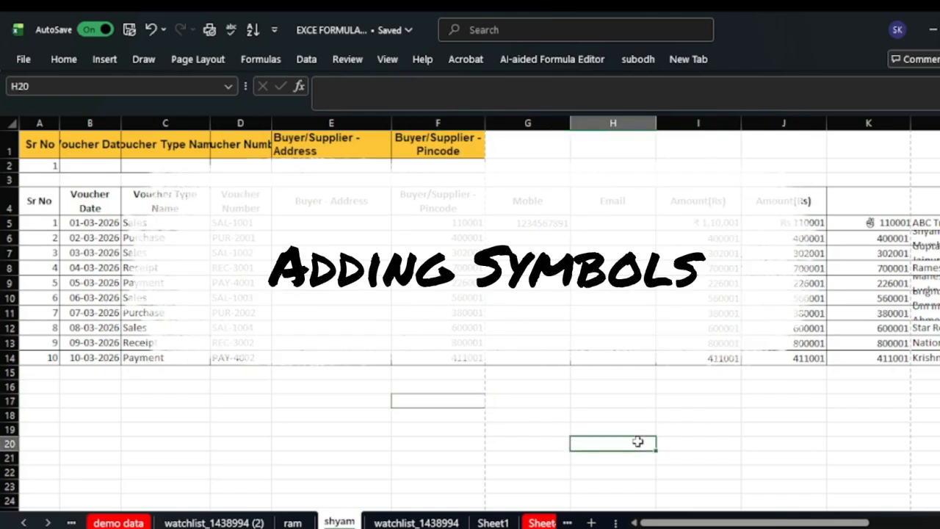
pyautogui.click(711, 224)
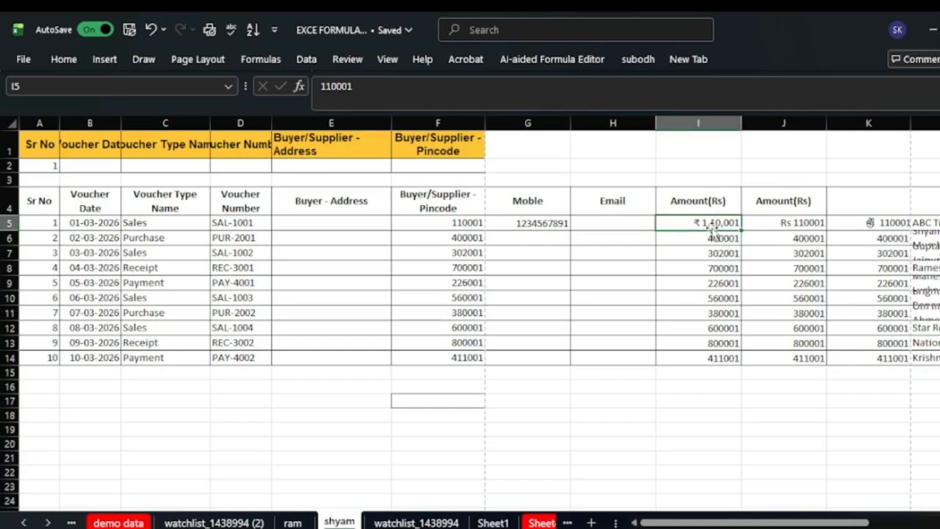
pyautogui.click(711, 238)
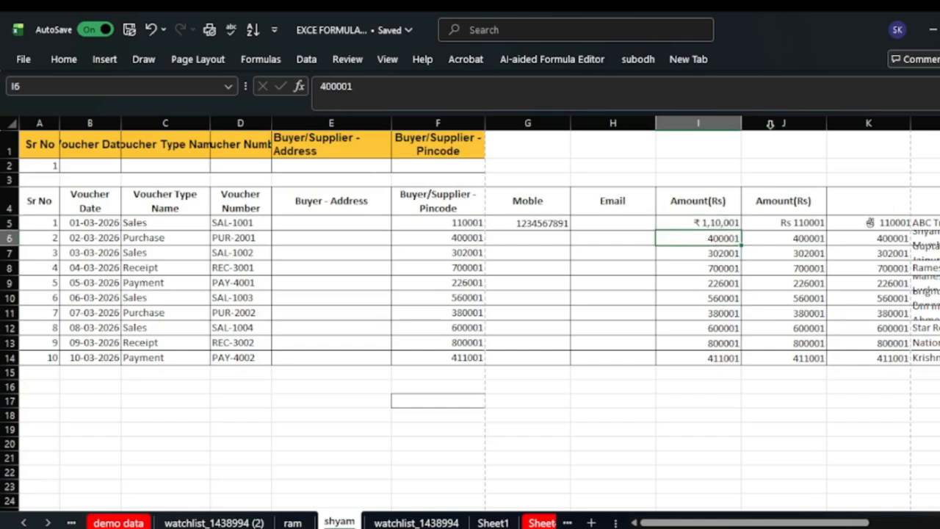
pyautogui.rightClick(724, 238)
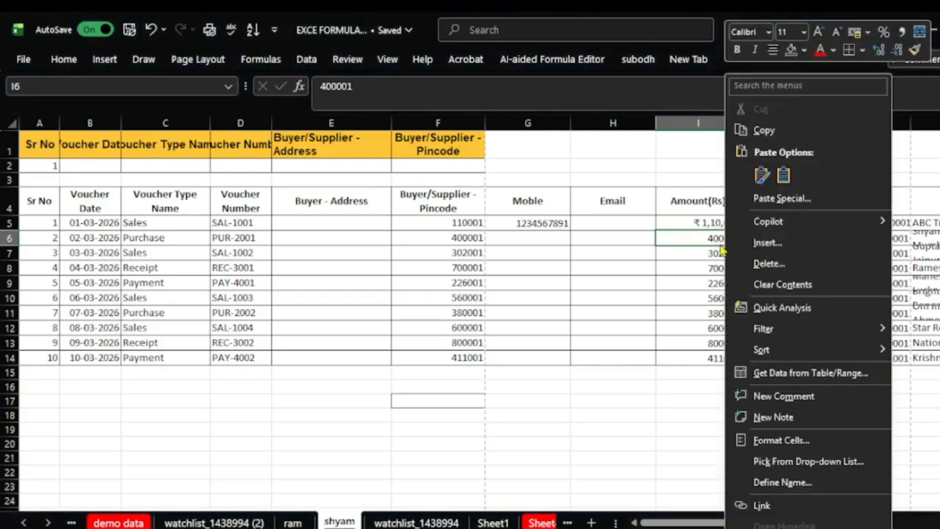
pyautogui.click(780, 447)
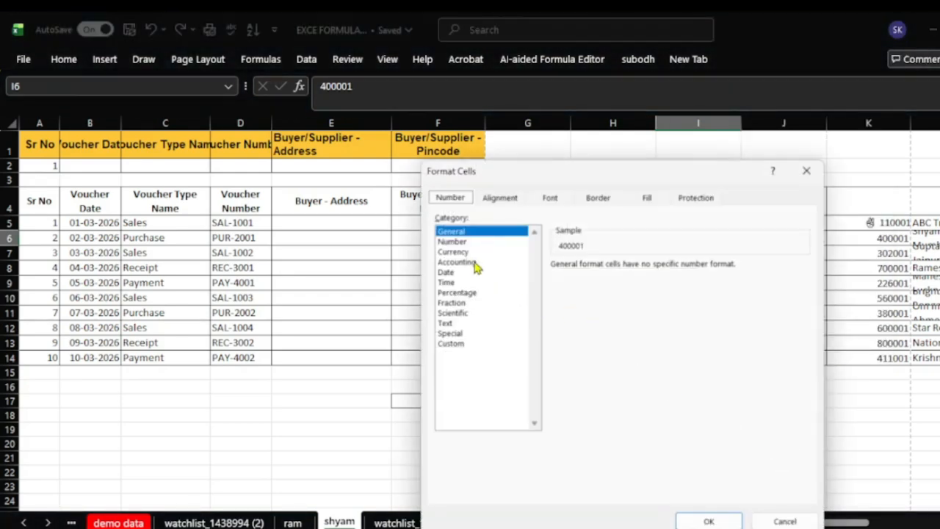
pyautogui.click(464, 254)
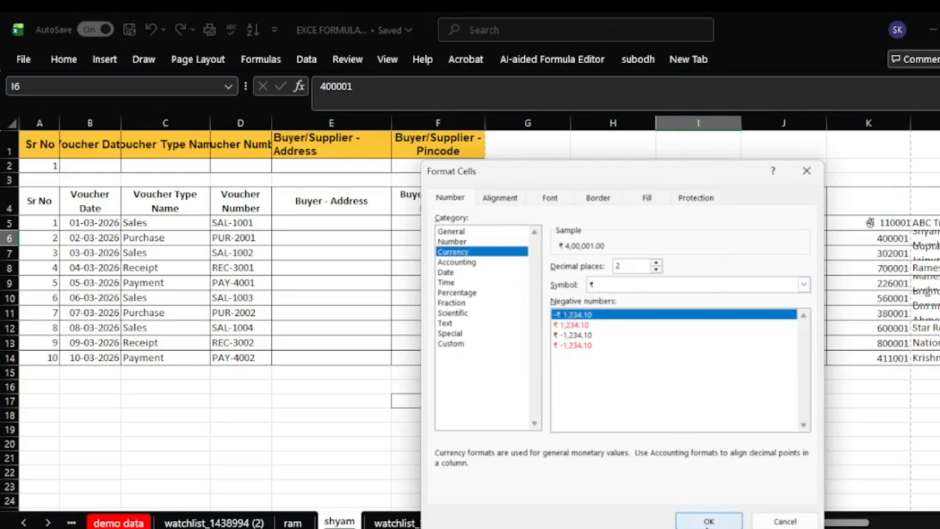
pyautogui.click(709, 519)
# - Give J6 the custom number format "Rs "General so it shows Rs 400001
pyautogui.click(703, 400)
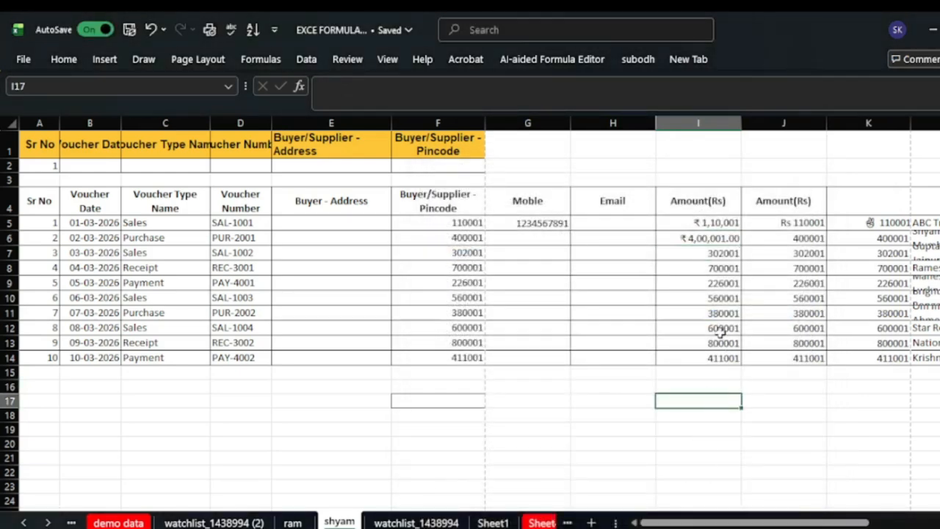
pyautogui.click(788, 238)
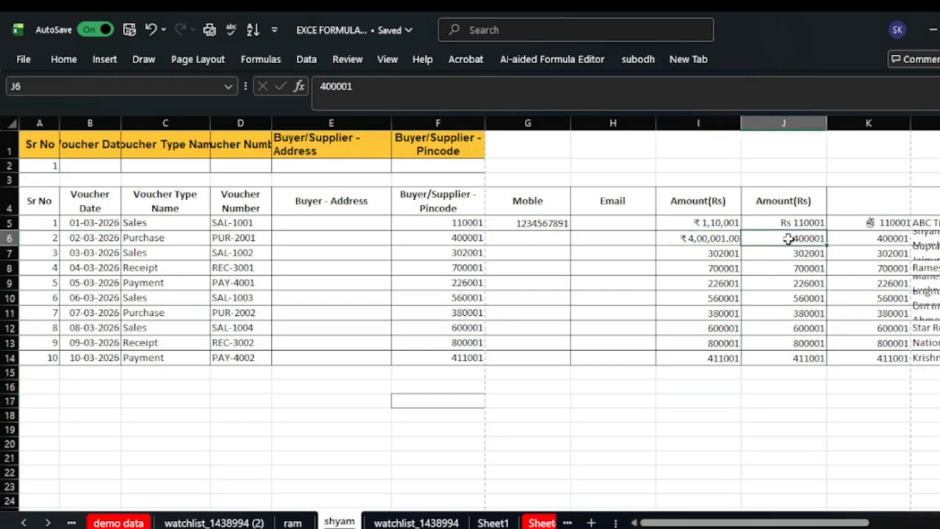
pyautogui.rightClick(788, 240)
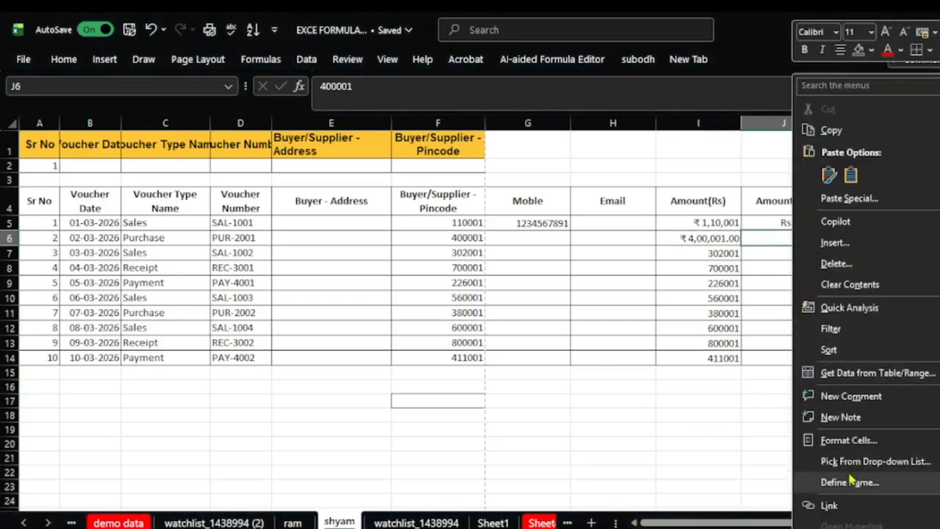
pyautogui.click(859, 442)
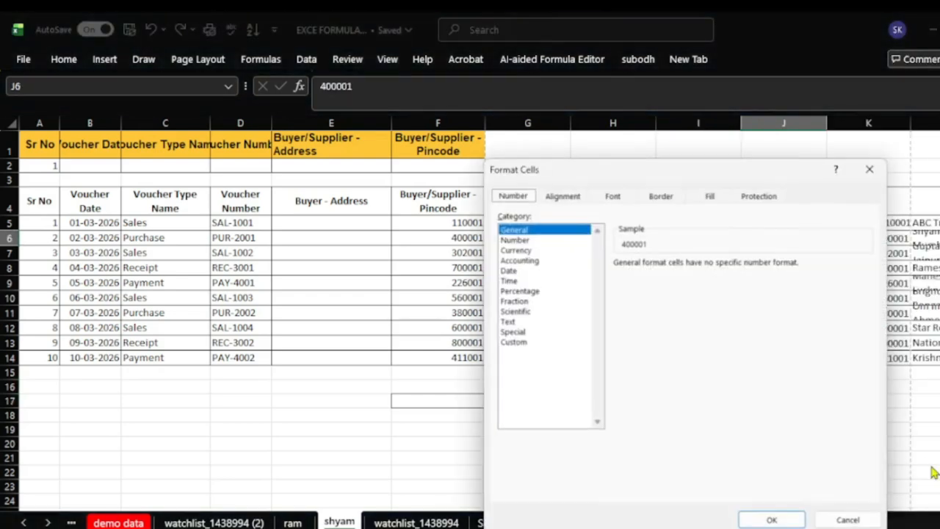
pyautogui.click(514, 342)
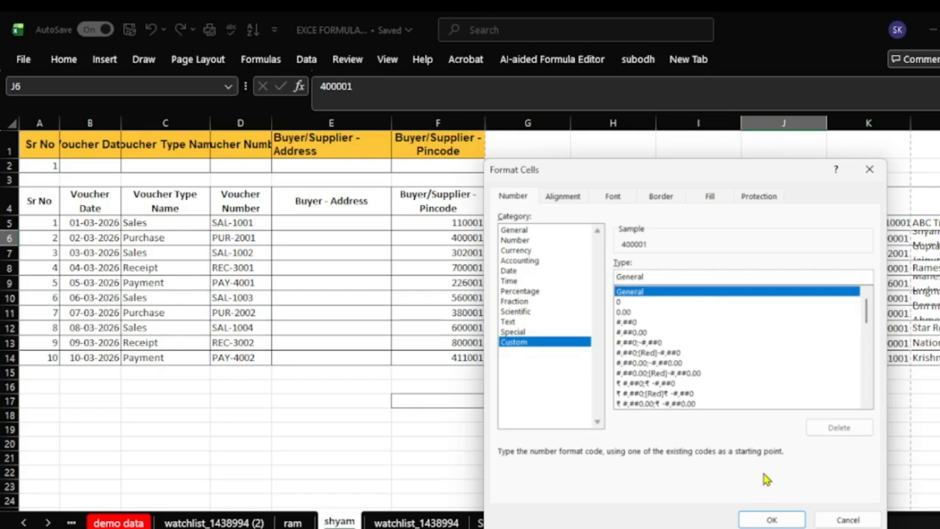
pyautogui.write('"')
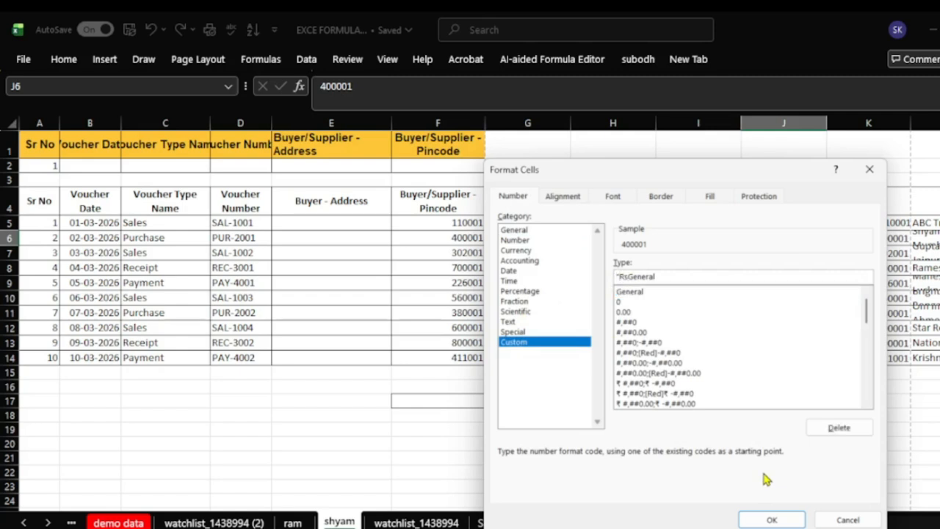
pyautogui.write('Rs "')
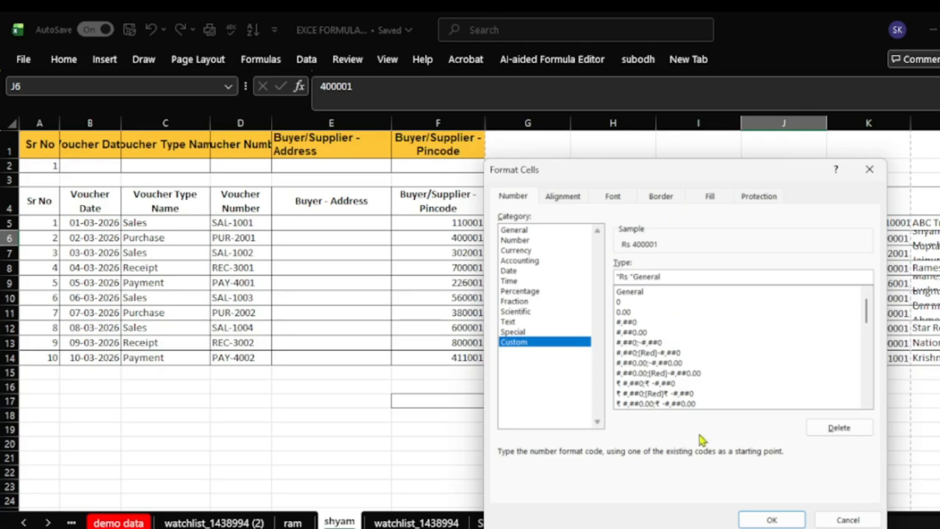
pyautogui.click(771, 518)
pyautogui.click(784, 426)
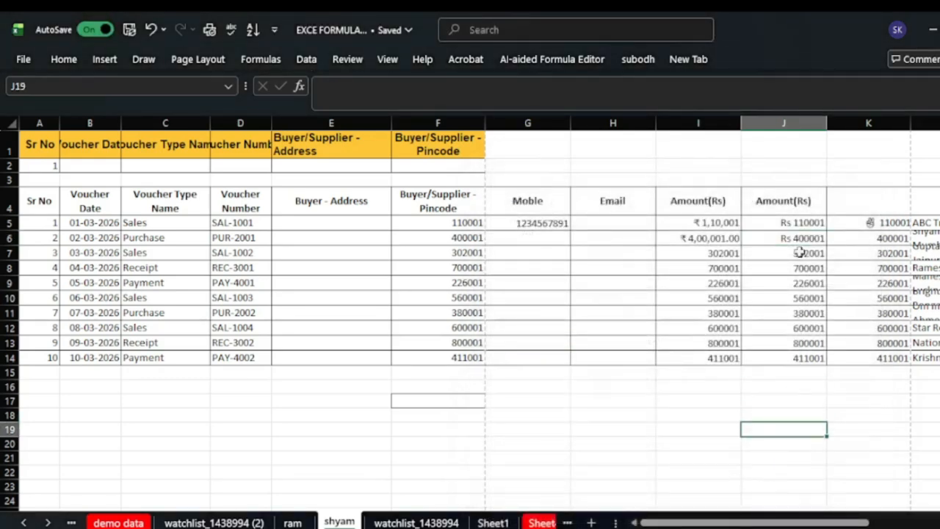
# - Remove the typed Rs prefix from J7, leaving the plain number 302001
pyautogui.click(799, 221)
pyautogui.click(798, 237)
pyautogui.click(799, 252)
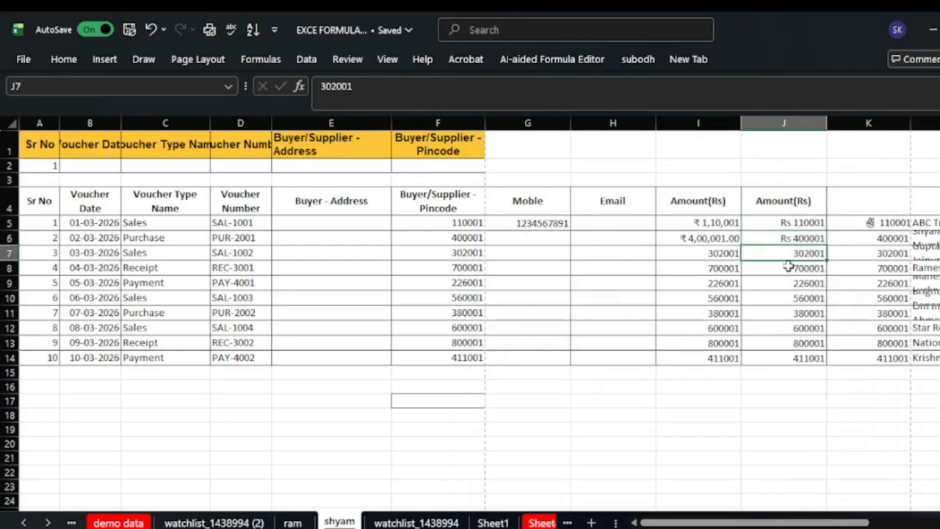
pyautogui.doubleClick(788, 253)
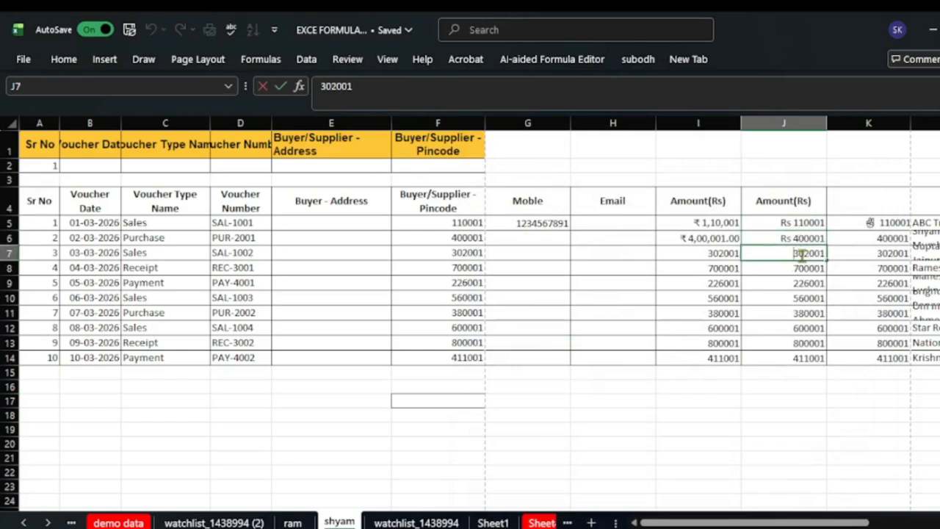
pyautogui.write('Rs')
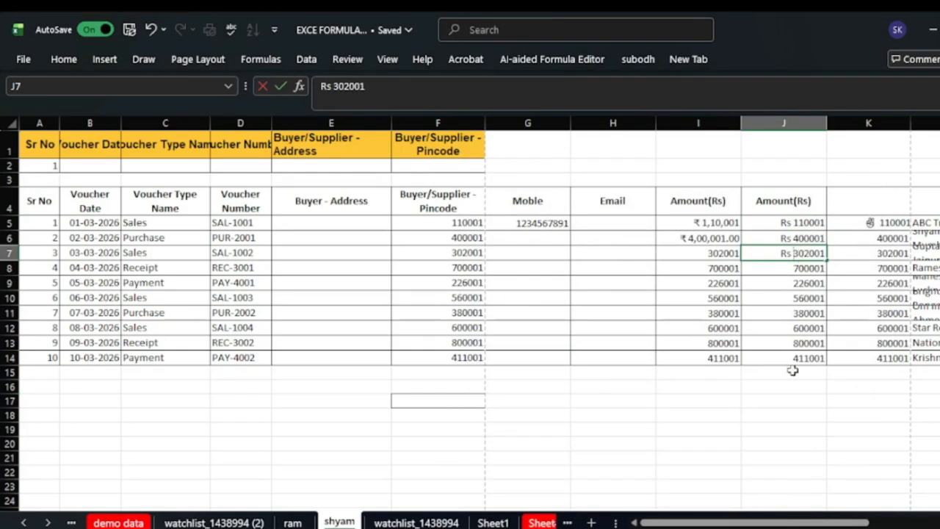
pyautogui.click(784, 398)
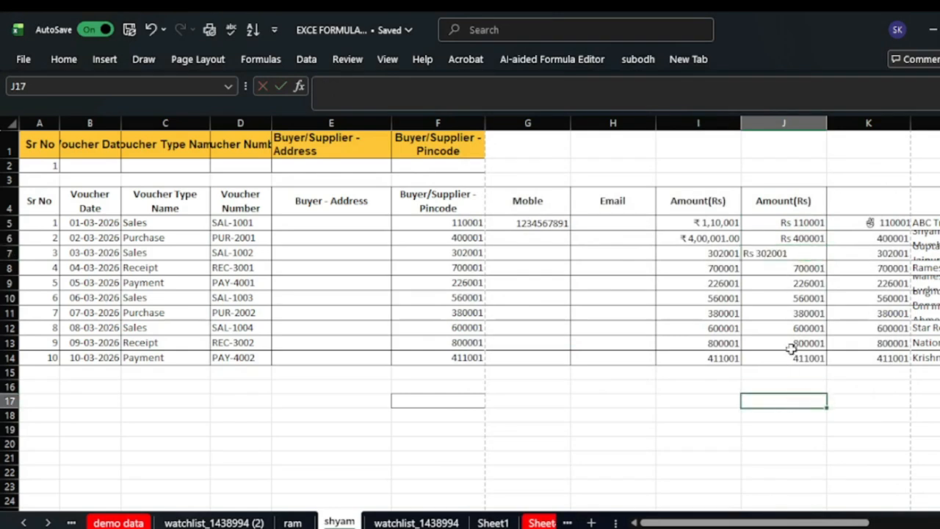
pyautogui.doubleClick(767, 253)
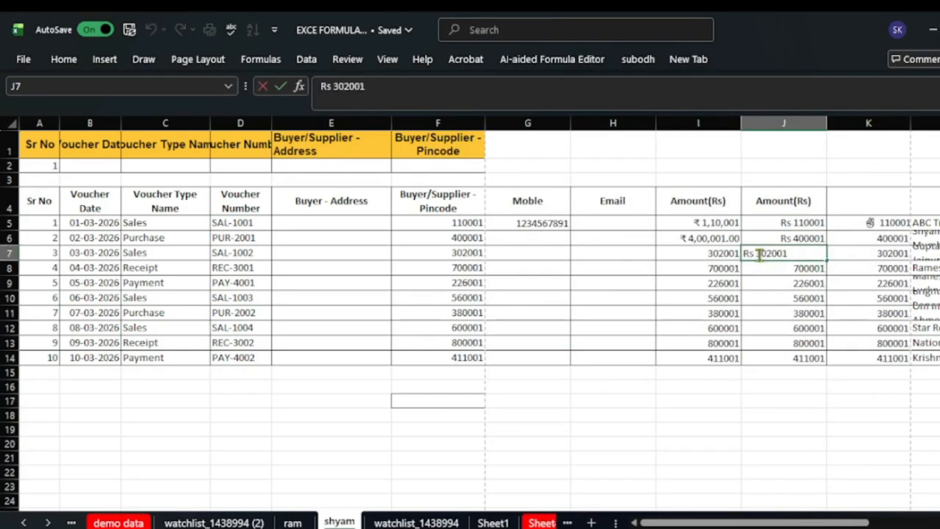
pyautogui.press('BackSpace')
pyautogui.press('BackSpace')
pyautogui.press('BackSpace')
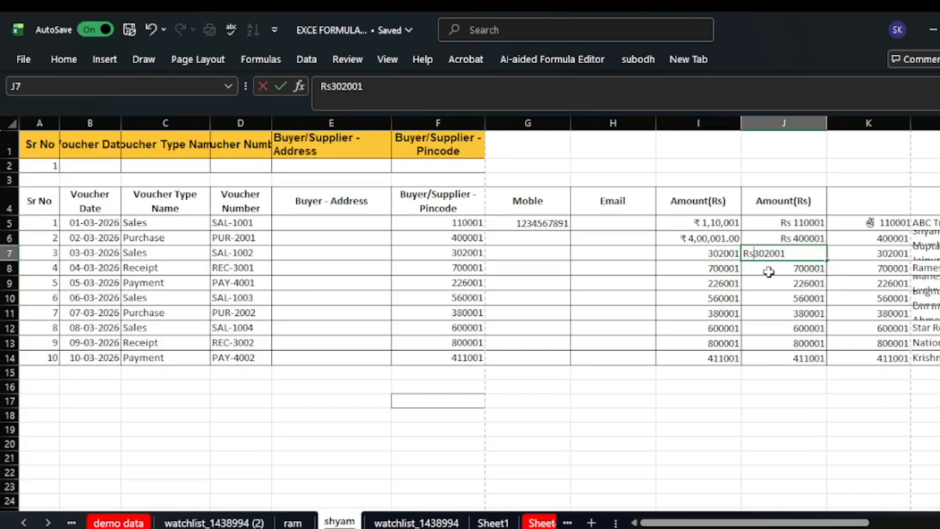
pyautogui.click(783, 415)
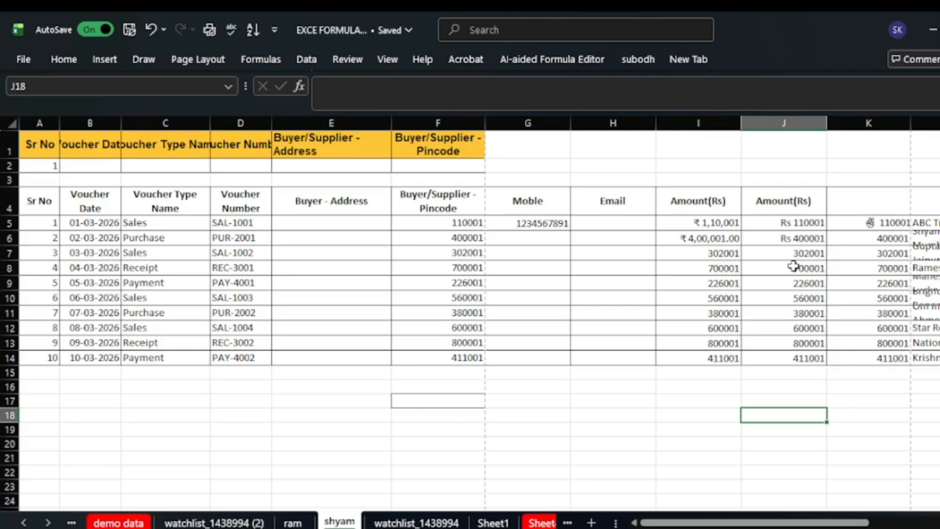
# - Check in the formula bar that J6 stores the plain value 400001
pyautogui.click(801, 238)
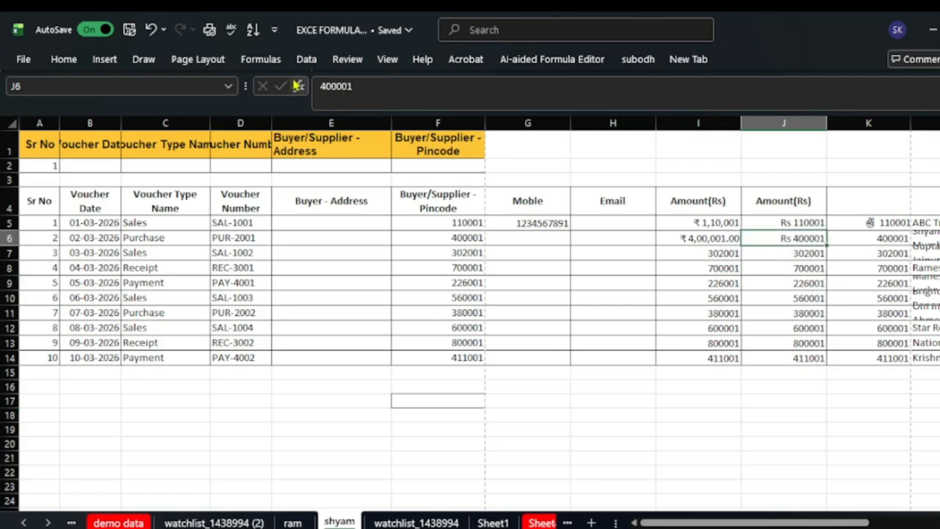
pyautogui.click(321, 88)
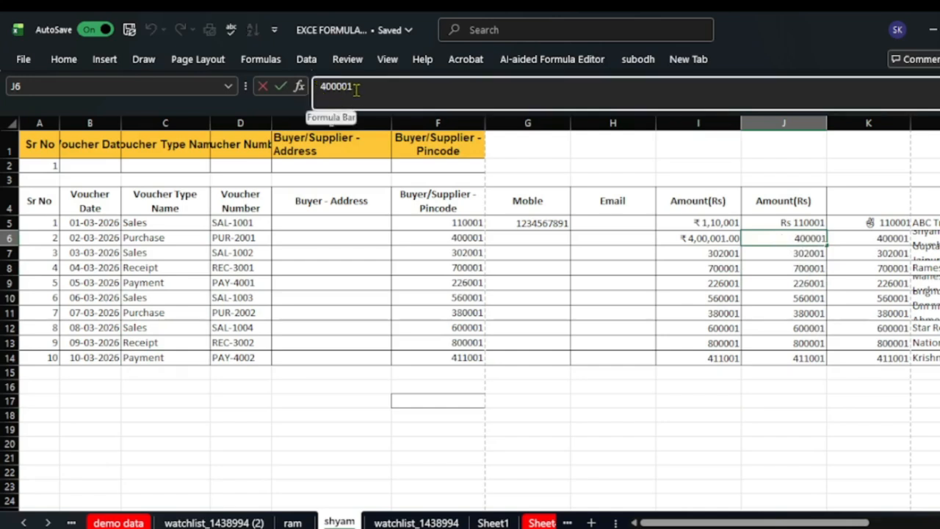
pyautogui.click(753, 422)
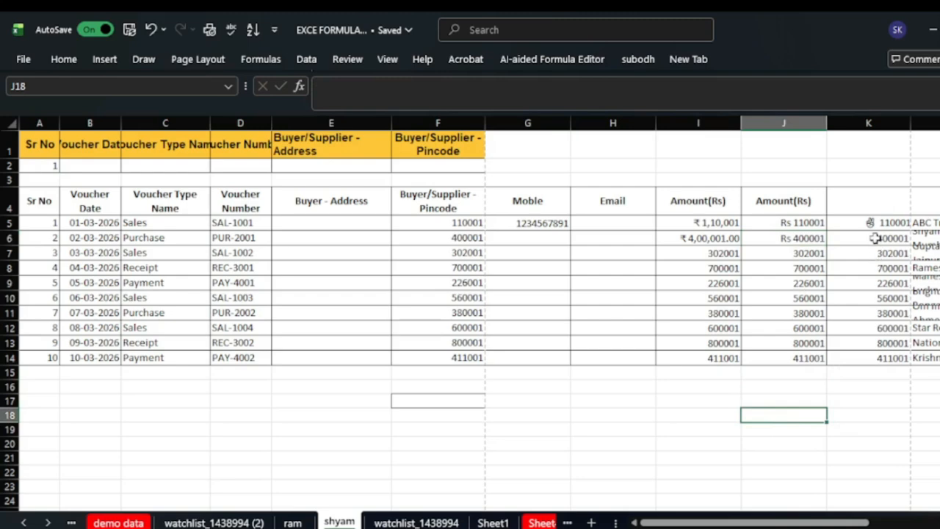
# - Give K6 a custom format with a smiley emoji before General, displaying it before 400001
pyautogui.rightClick(877, 239)
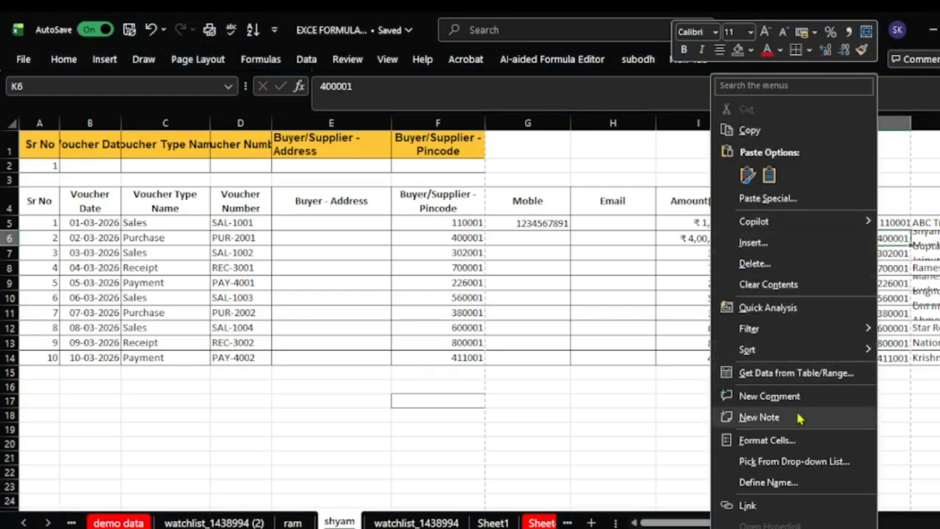
pyautogui.click(779, 443)
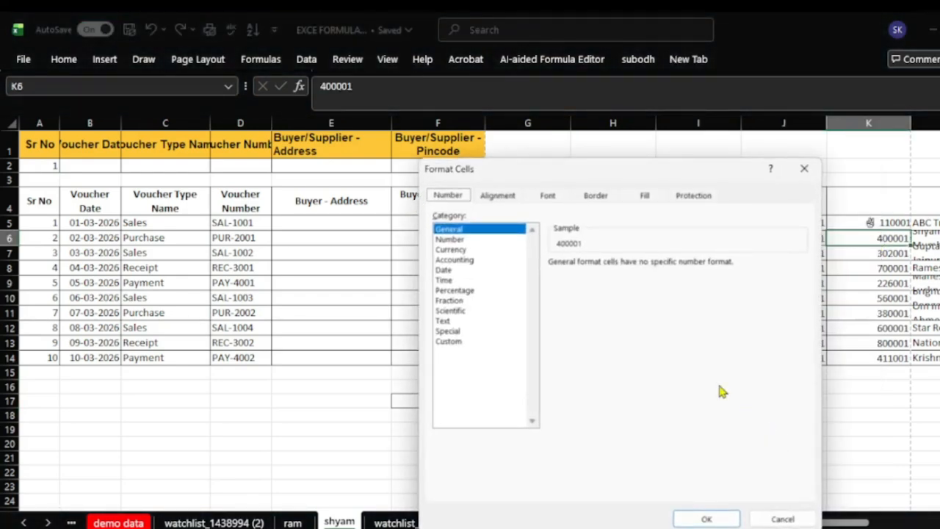
pyautogui.click(449, 341)
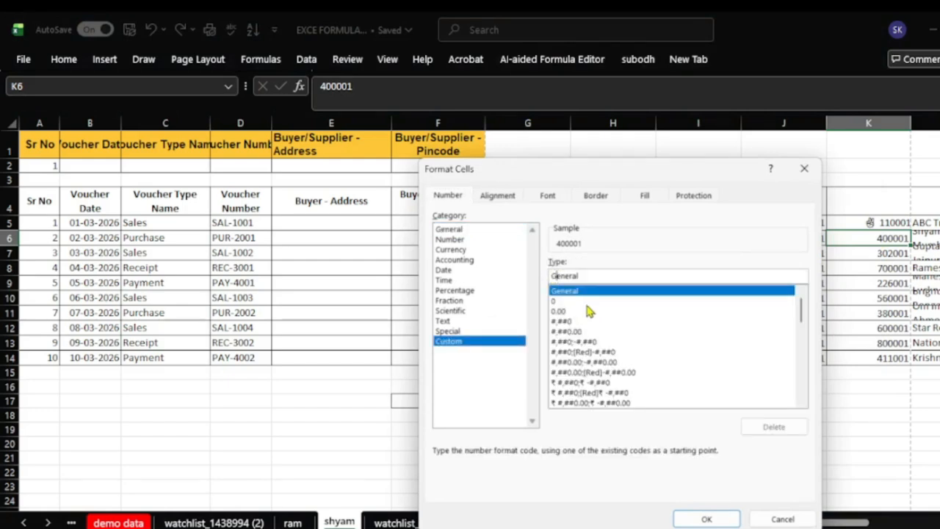
pyautogui.hotkey('shift', 'Tab')
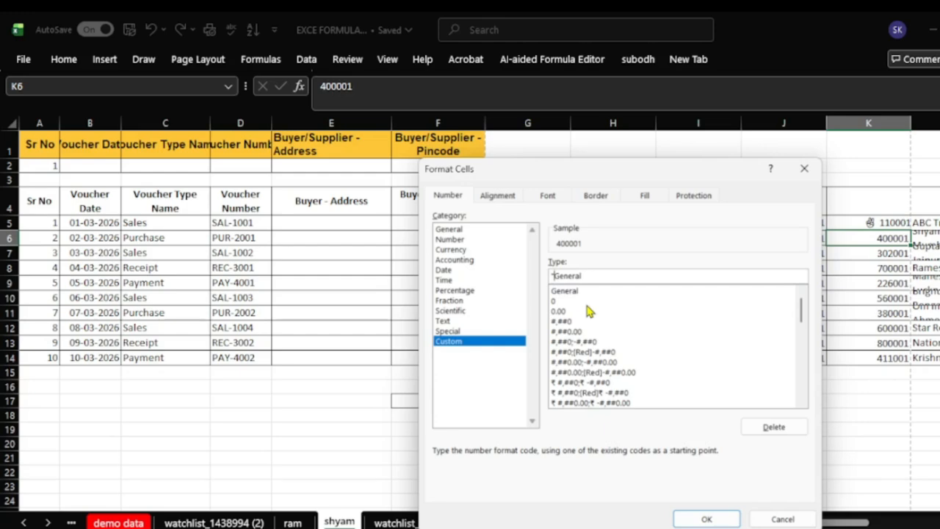
pyautogui.press('super+v')
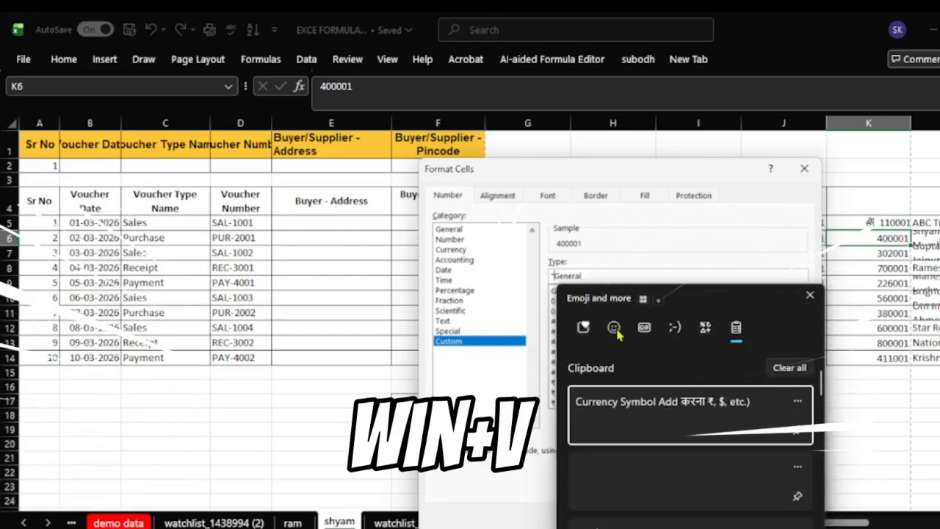
pyautogui.click(614, 328)
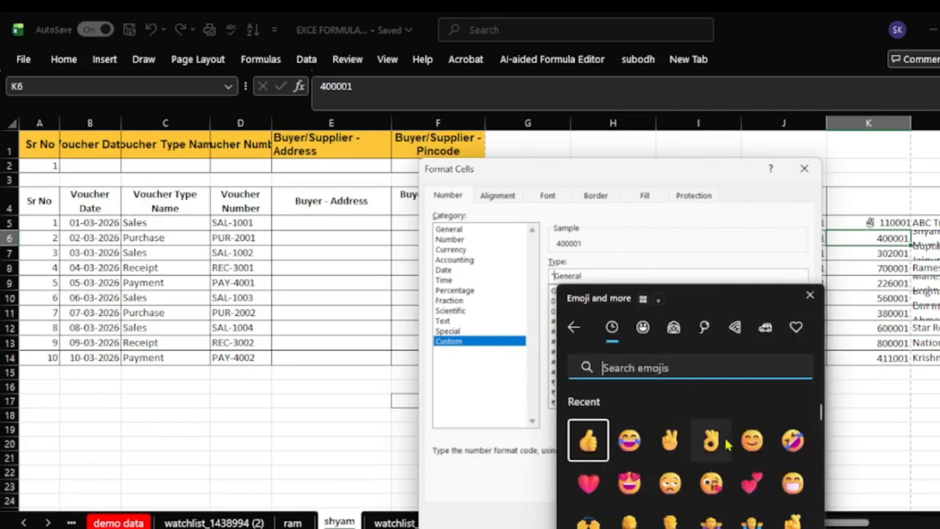
pyautogui.scroll(-1, 725, 442)
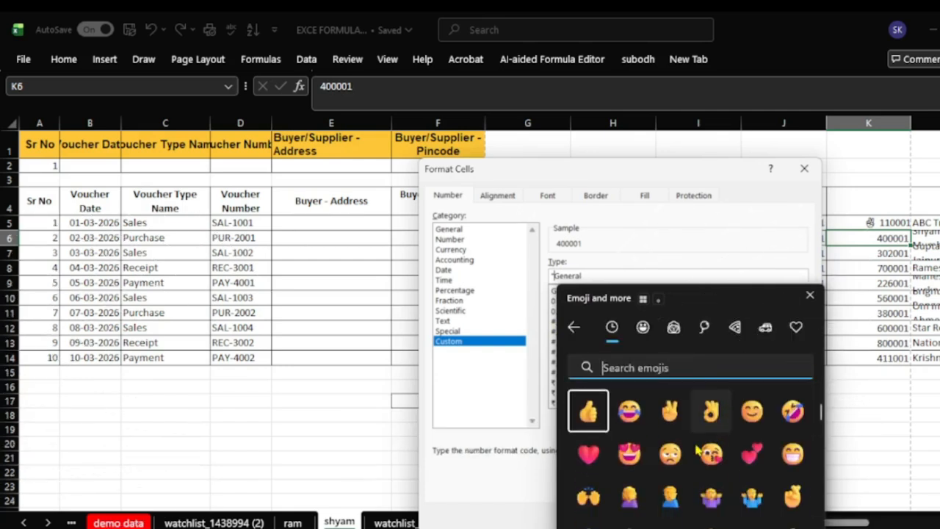
pyautogui.click(752, 418)
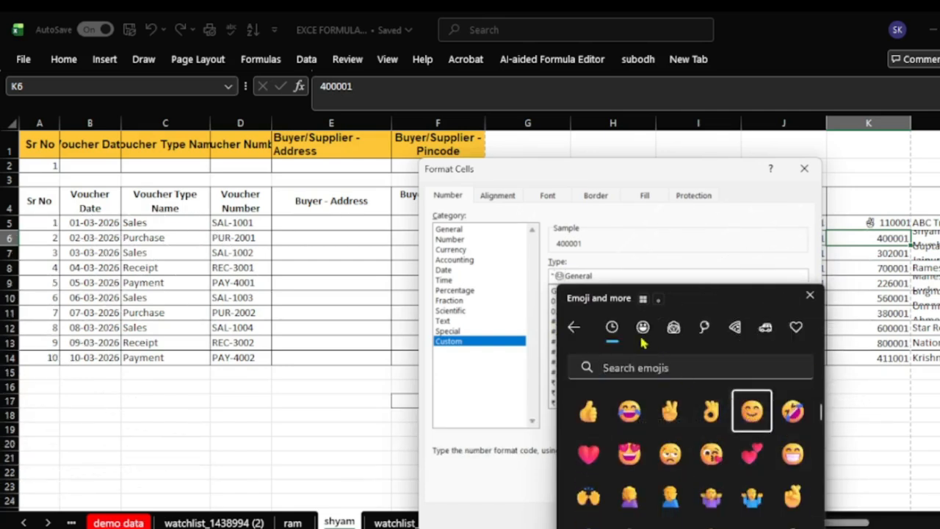
pyautogui.press('Escape')
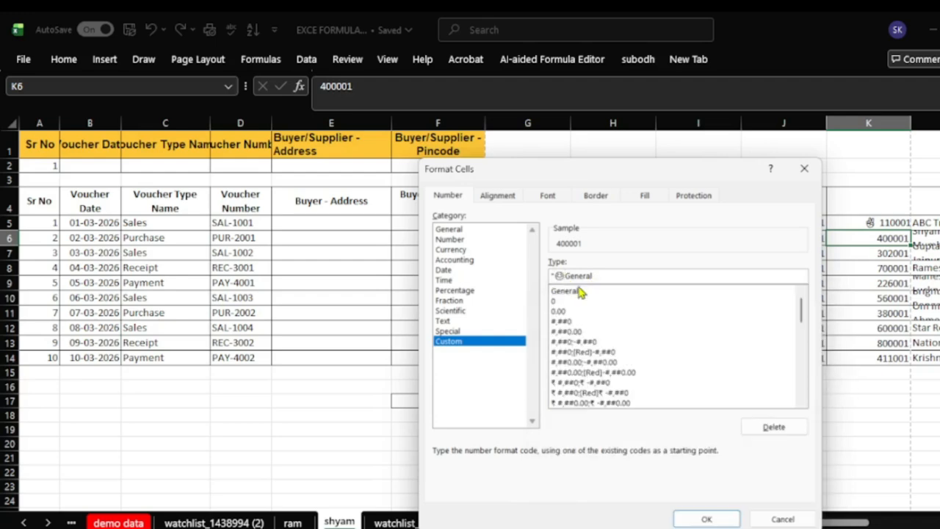
pyautogui.write('"')
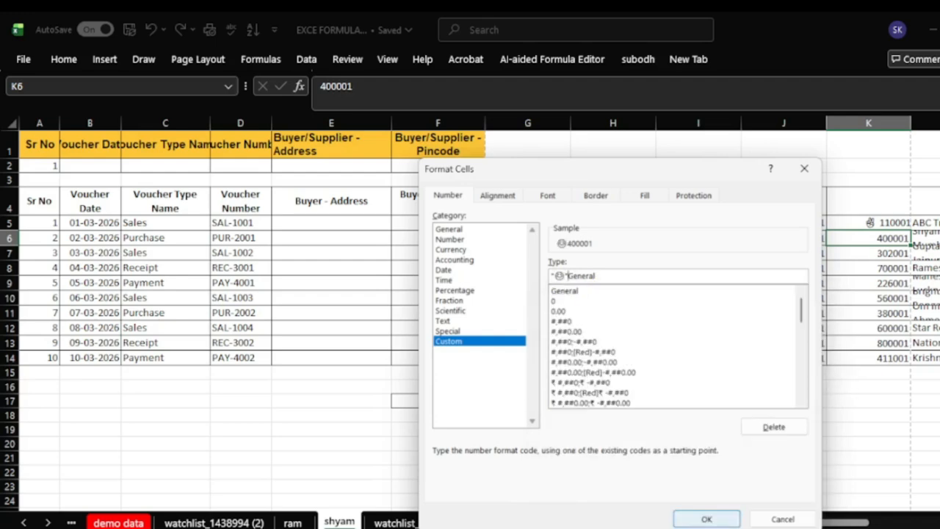
pyautogui.click(706, 519)
pyautogui.click(798, 460)
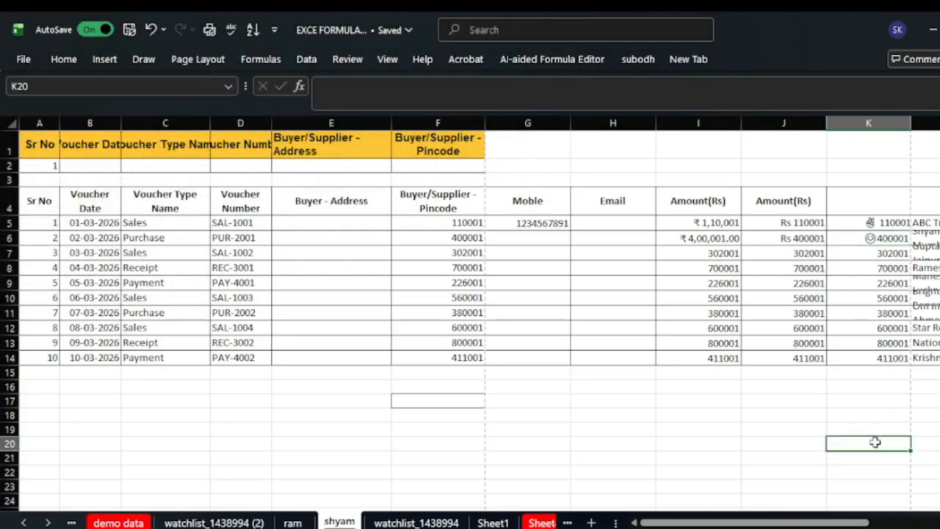
pyautogui.scroll(-1, 403, 237)
pyautogui.scroll(1, 403, 237)
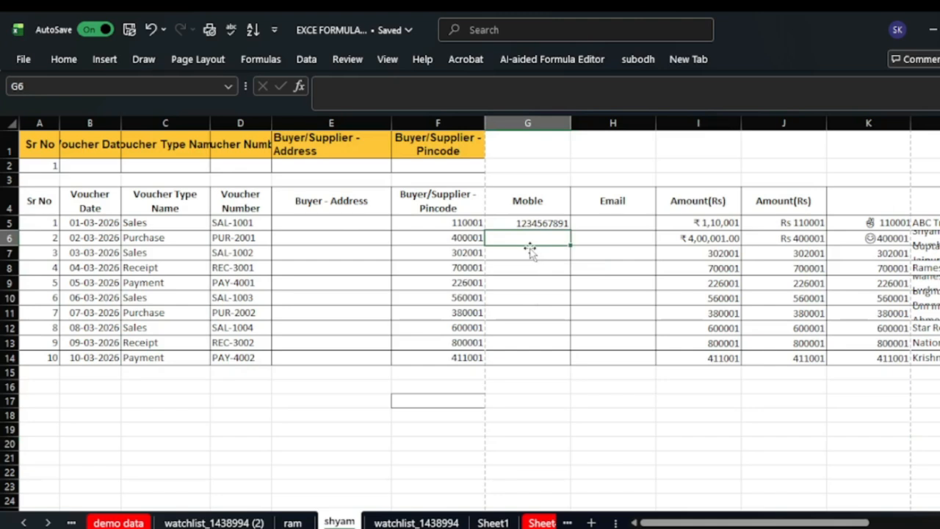
# - Enter the test value 452 in G6, then delete it
pyautogui.write('452')
pyautogui.press('Return')
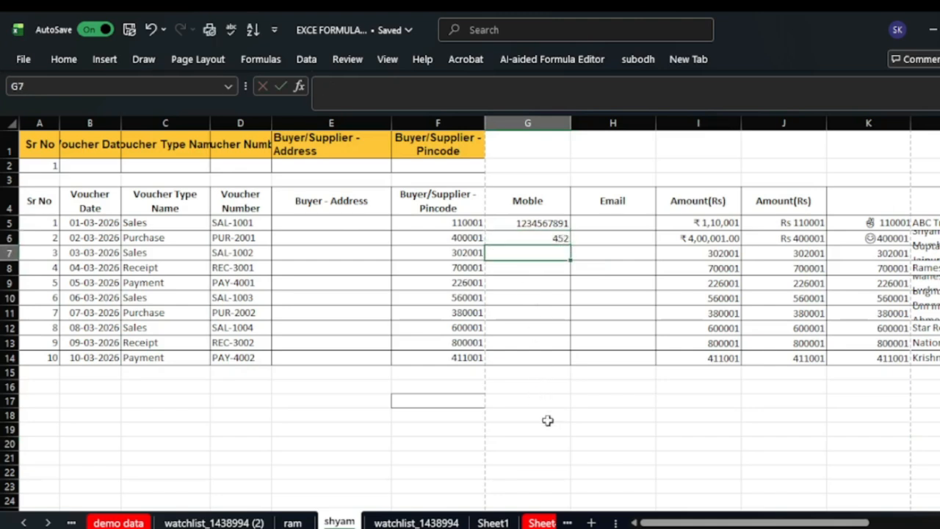
pyautogui.click(556, 236)
pyautogui.press('Delete')
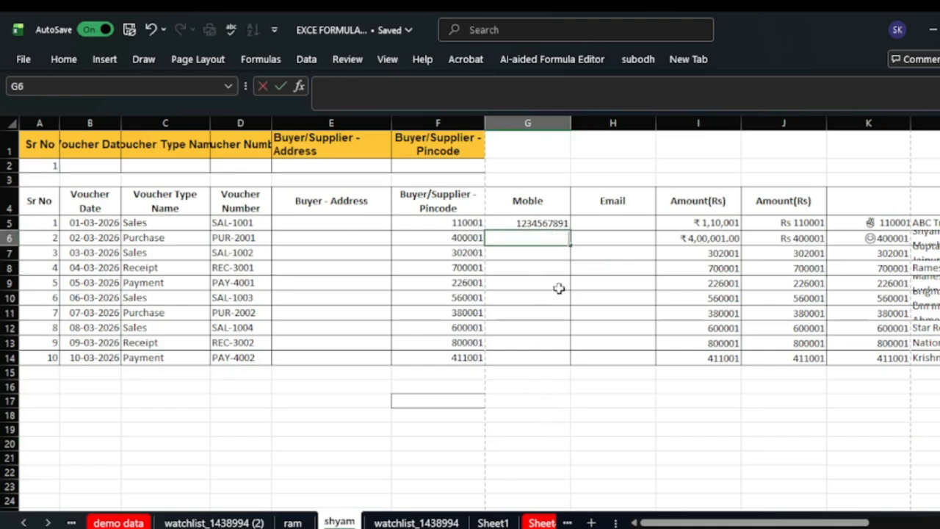
pyautogui.click(549, 471)
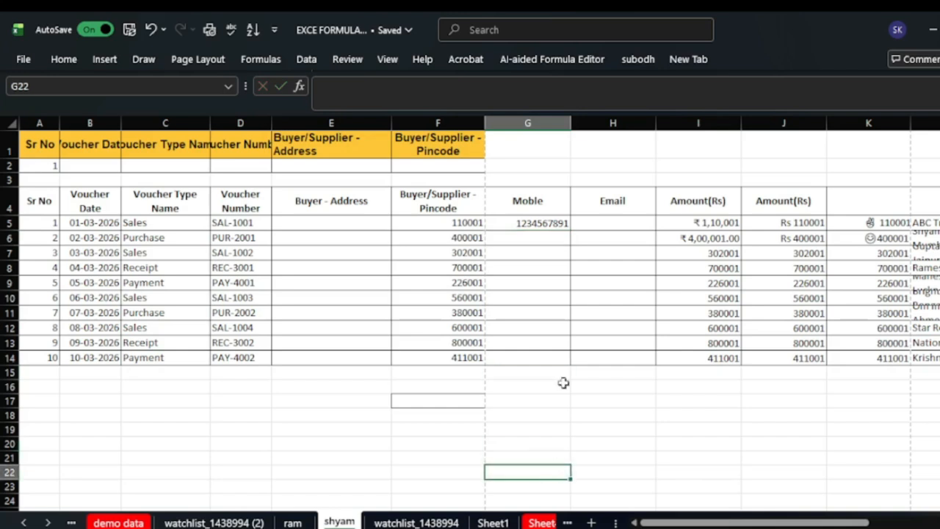
# - Erase G5's mobile number, briefly testing 353, so G5:G14 is empty
pyautogui.click(539, 224)
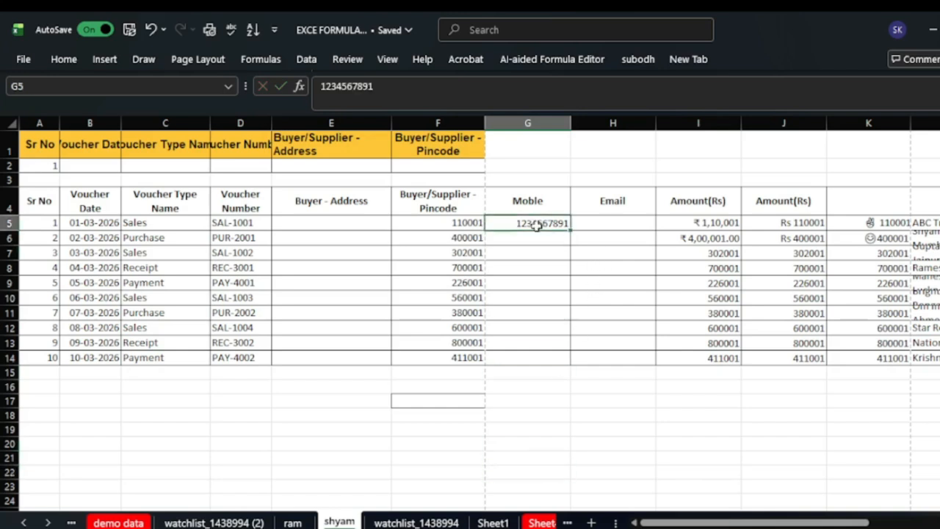
pyautogui.press('BackSpace')
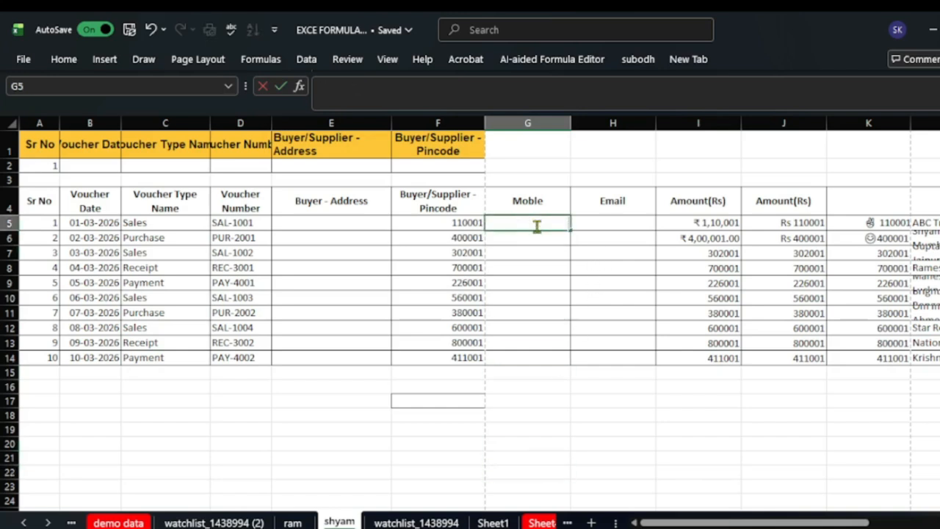
pyautogui.write('353')
pyautogui.click(560, 452)
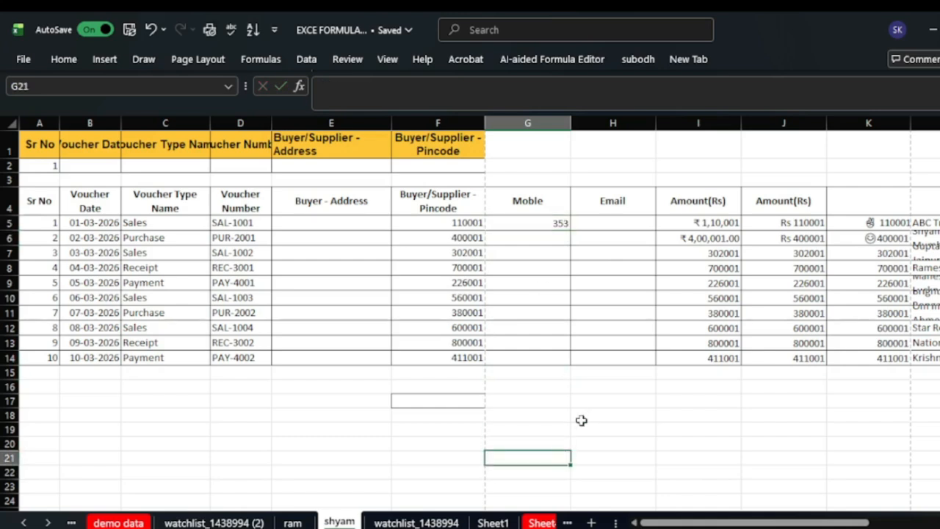
pyautogui.click(560, 224)
pyautogui.press('BackSpace')
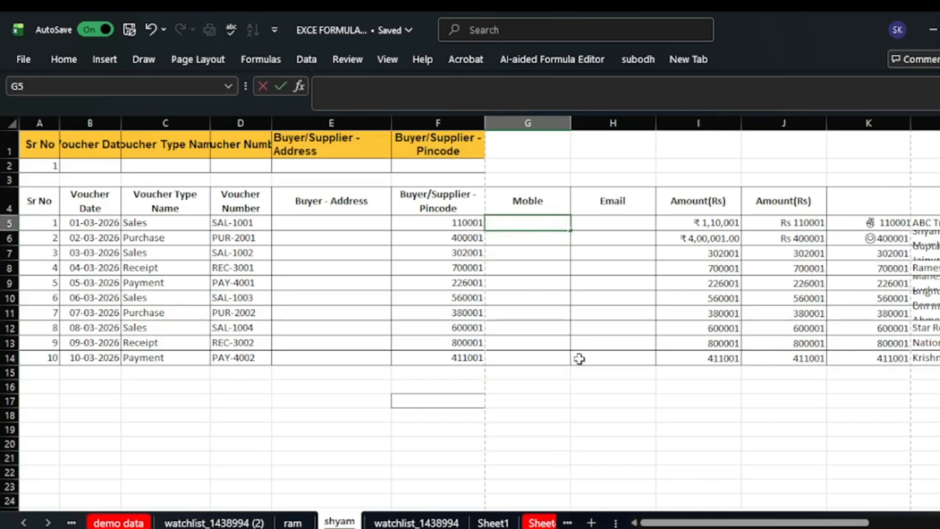
pyautogui.click(548, 439)
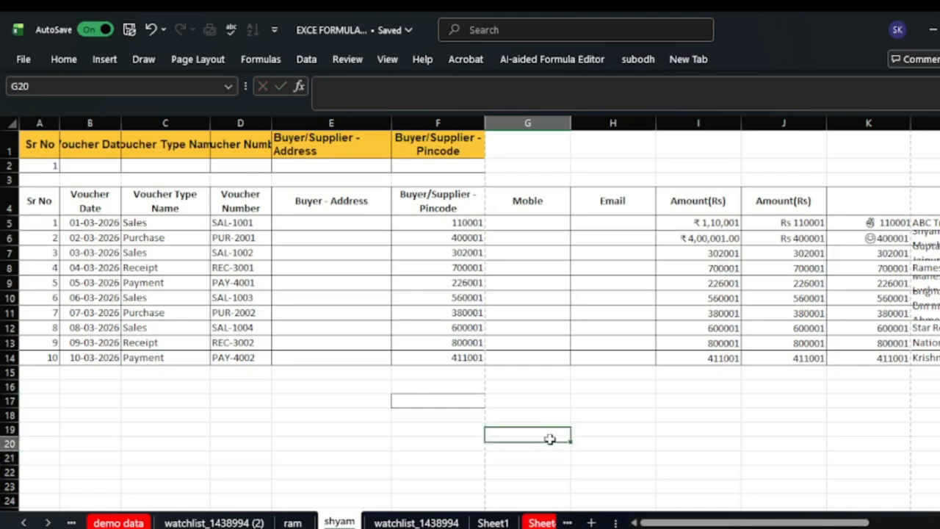
pyautogui.click(550, 209)
pyautogui.click(547, 250)
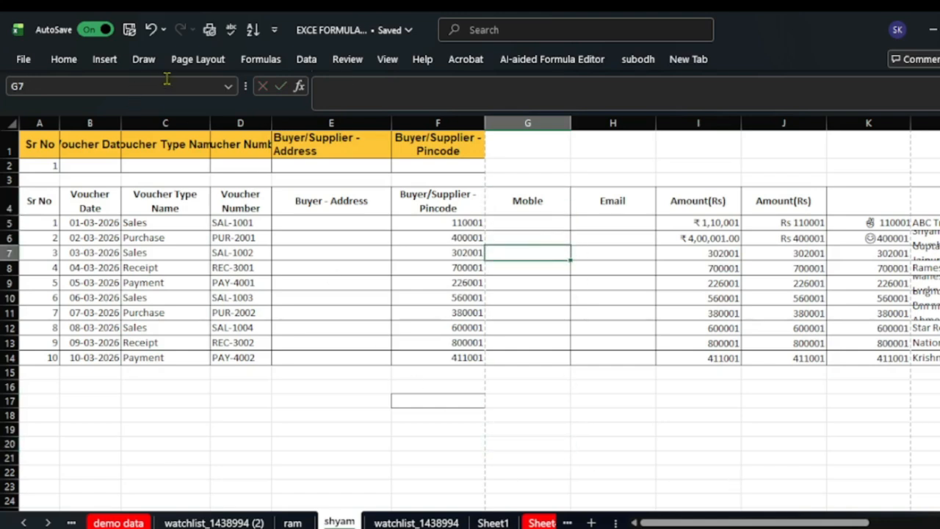
pyautogui.click(530, 226)
# - Select G5:G14 and add a Text length validation rule equal to 10
pyautogui.click(306, 62)
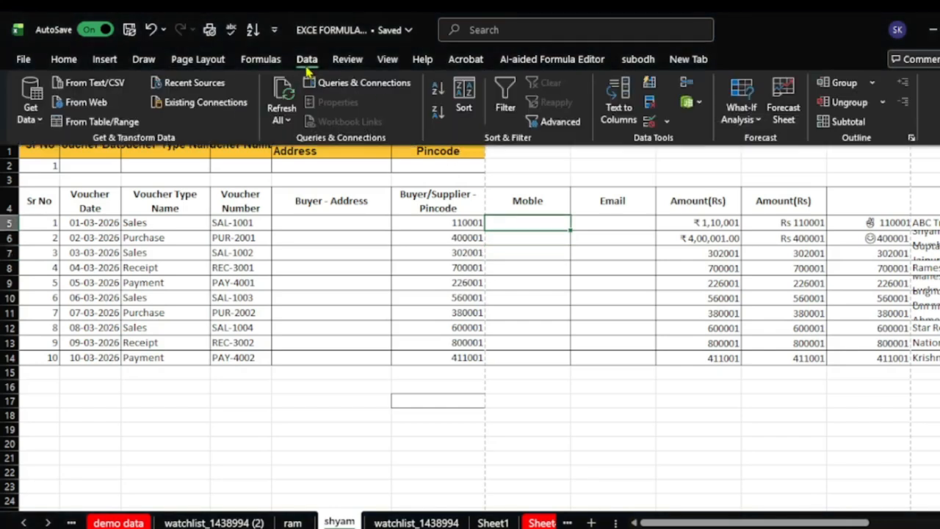
pyautogui.click(510, 225)
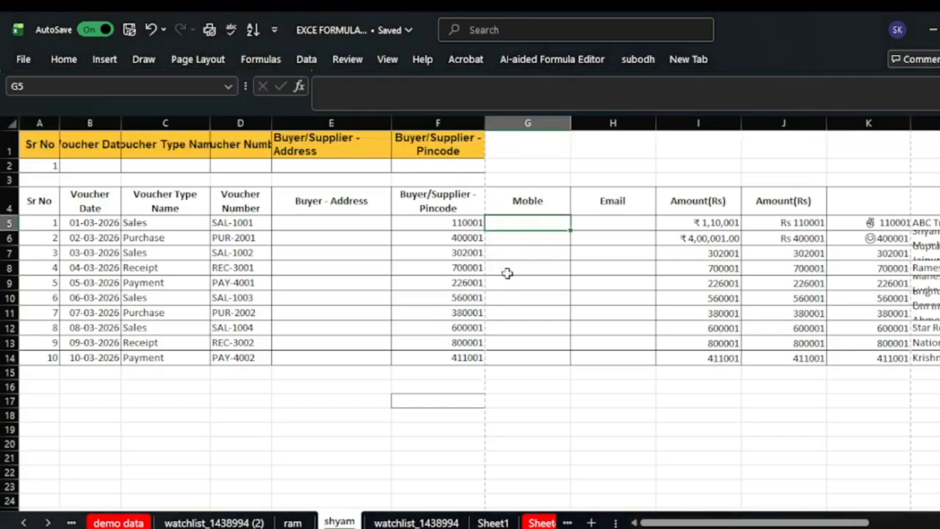
pyautogui.moveTo(513, 221); pyautogui.dragTo(512, 357)
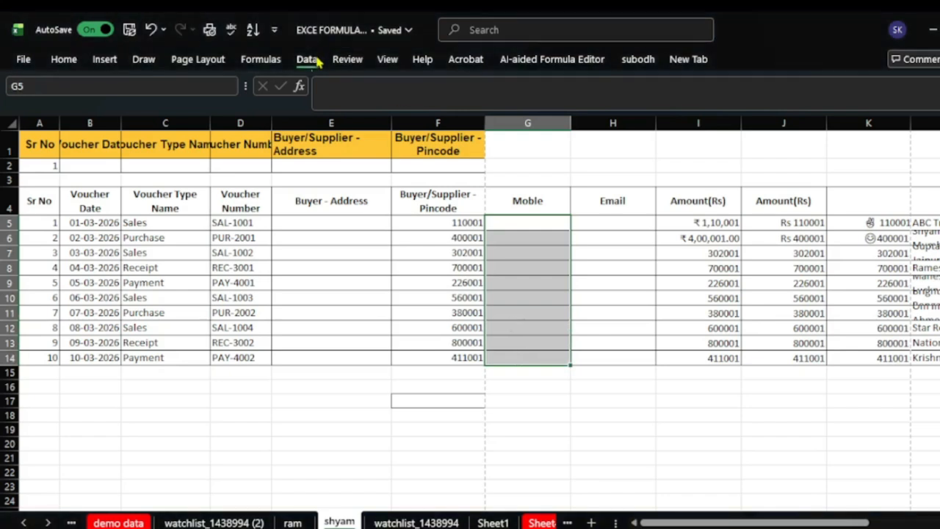
pyautogui.click(307, 60)
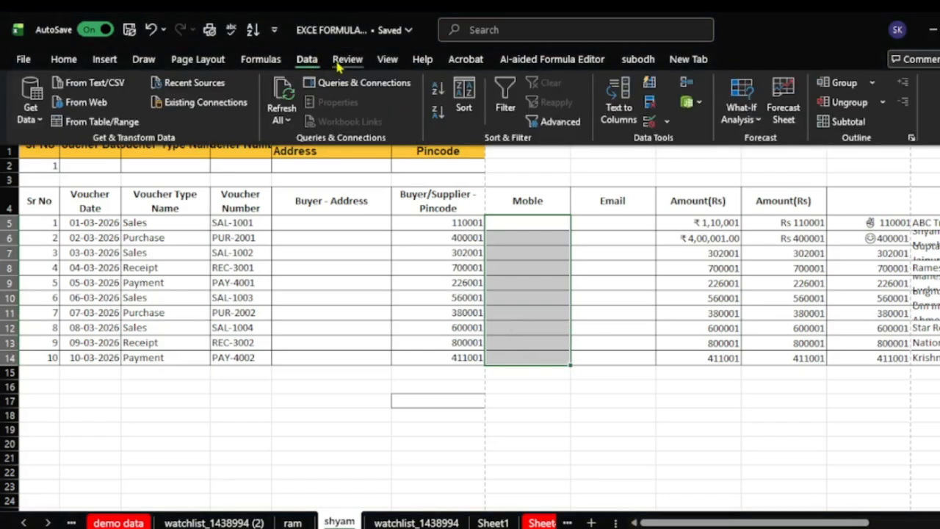
pyautogui.click(669, 125)
pyautogui.click(697, 142)
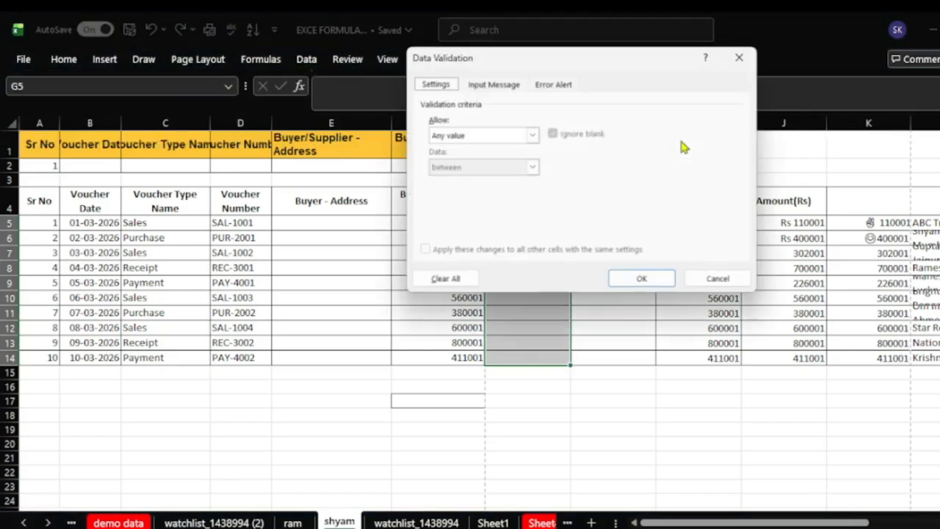
pyautogui.click(532, 135)
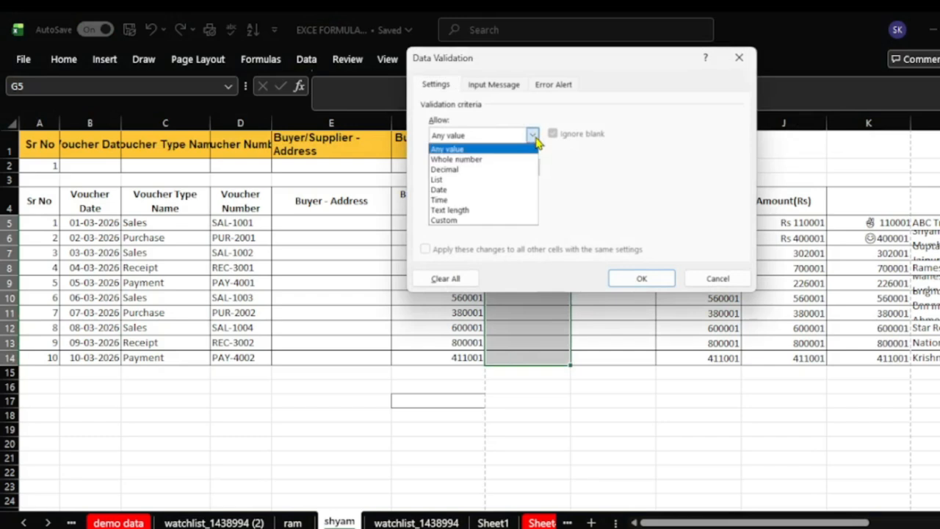
pyautogui.click(505, 210)
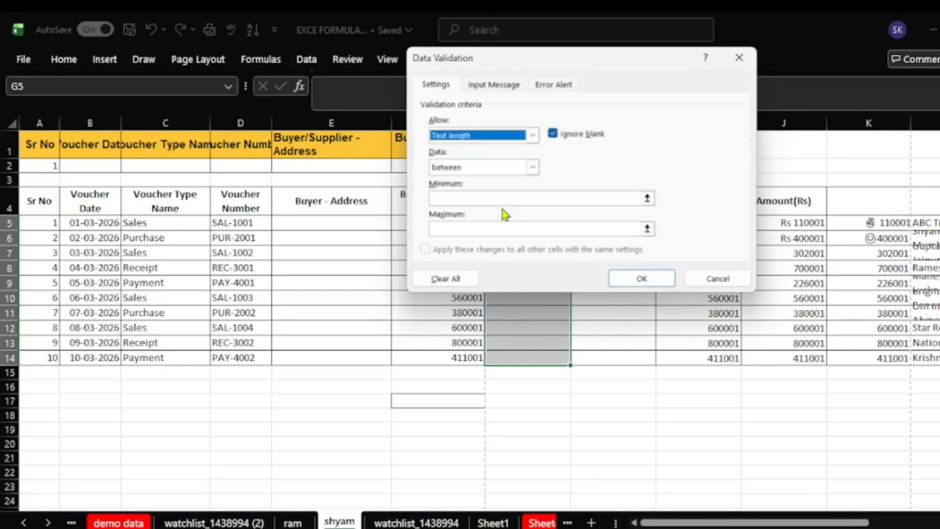
pyautogui.click(534, 168)
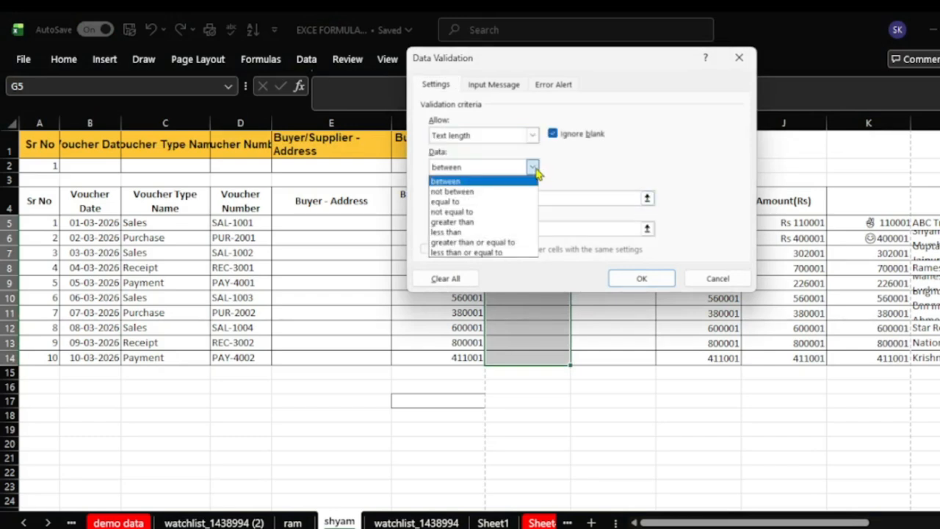
pyautogui.click(456, 202)
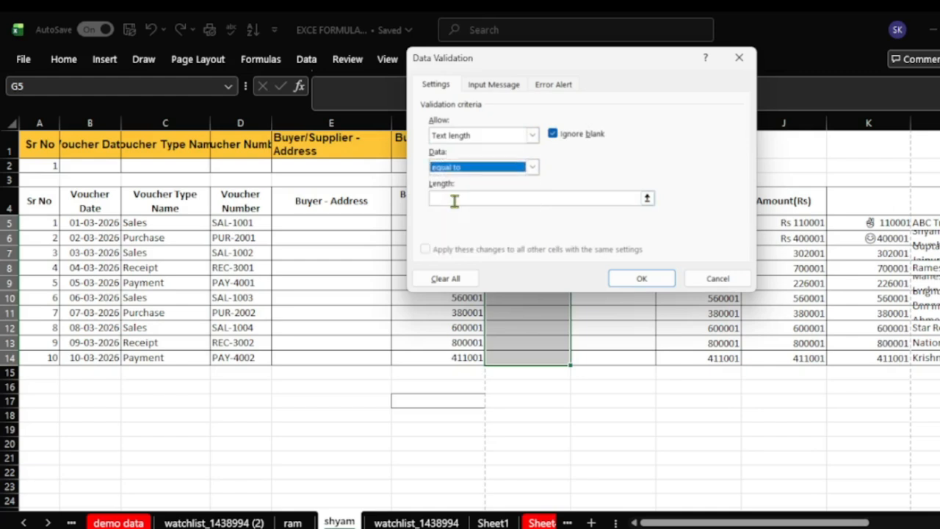
pyautogui.click(630, 199)
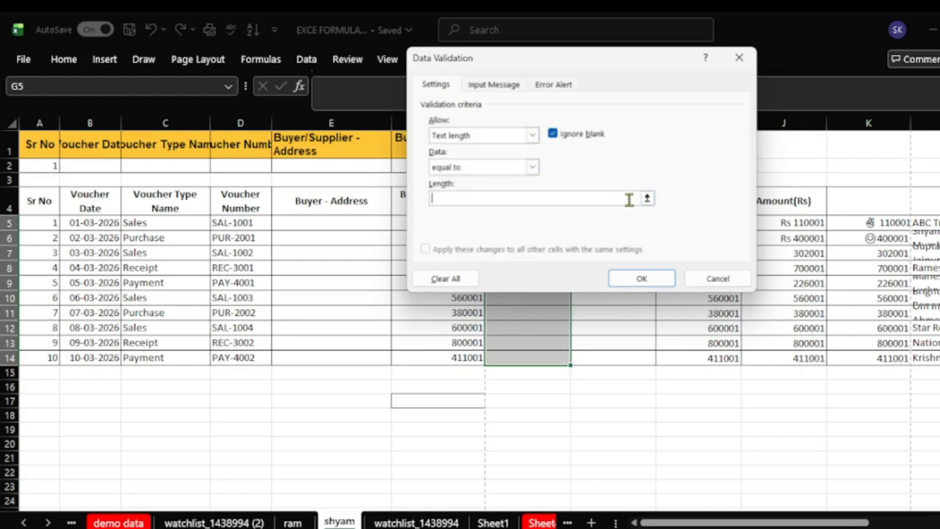
pyautogui.write('10')
pyautogui.click(641, 277)
# - Test G6: 25 and a 12-digit number are rejected, then a 10-digit number is accepted
pyautogui.click(551, 234)
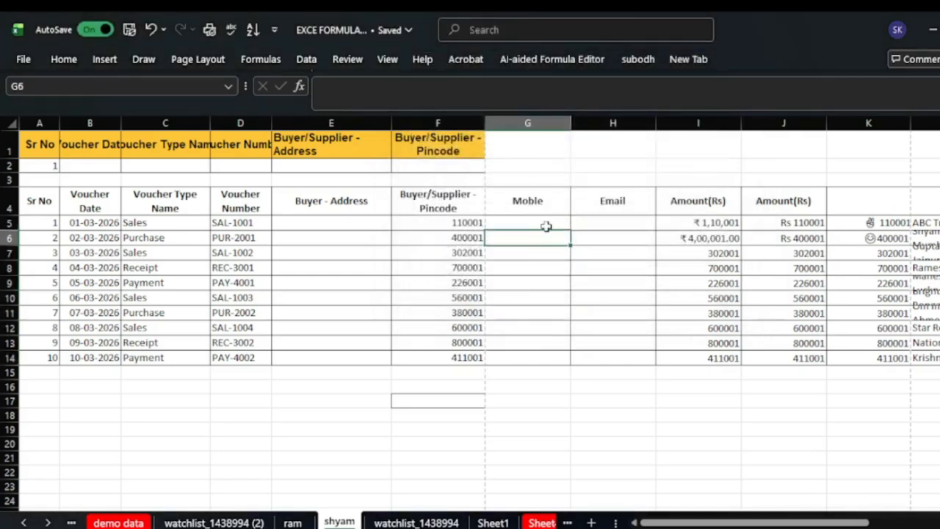
pyautogui.write('25')
pyautogui.press('Return')
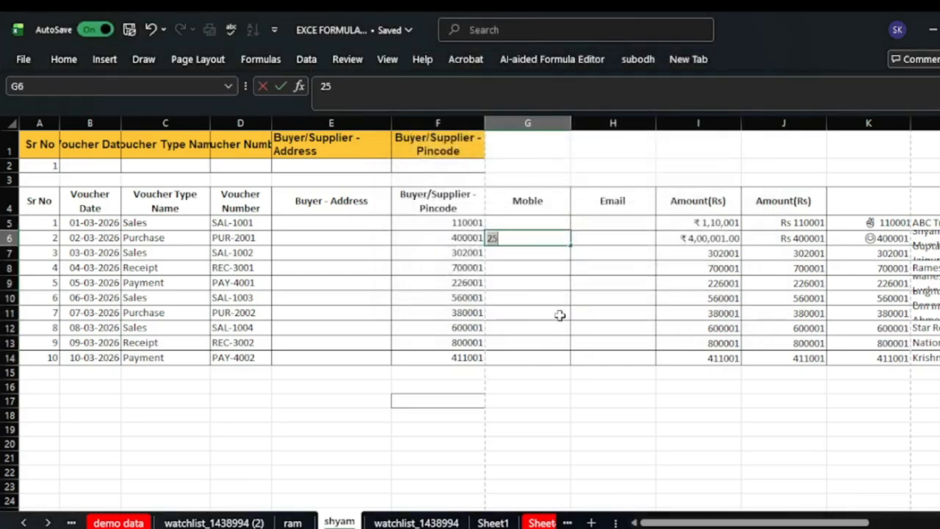
pyautogui.click(560, 316)
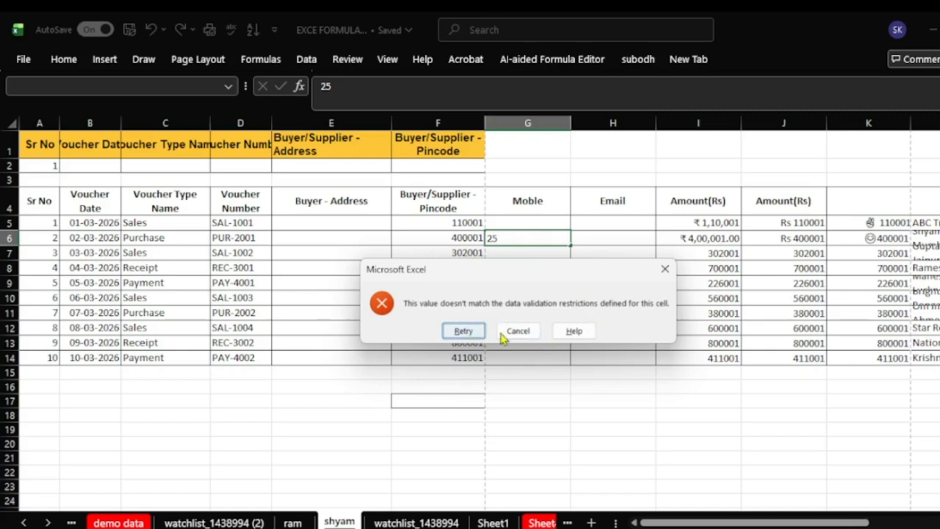
pyautogui.click(663, 268)
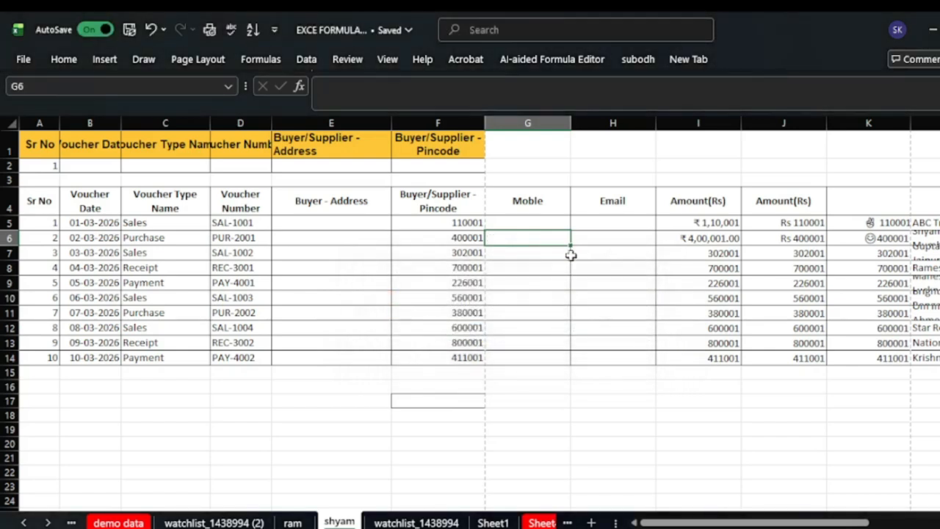
pyautogui.write('123465872269')
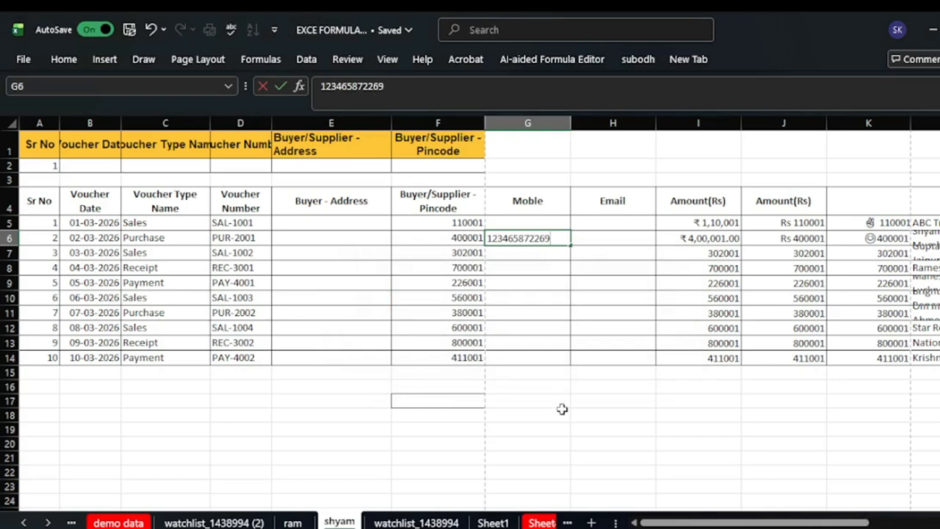
pyautogui.press('Return')
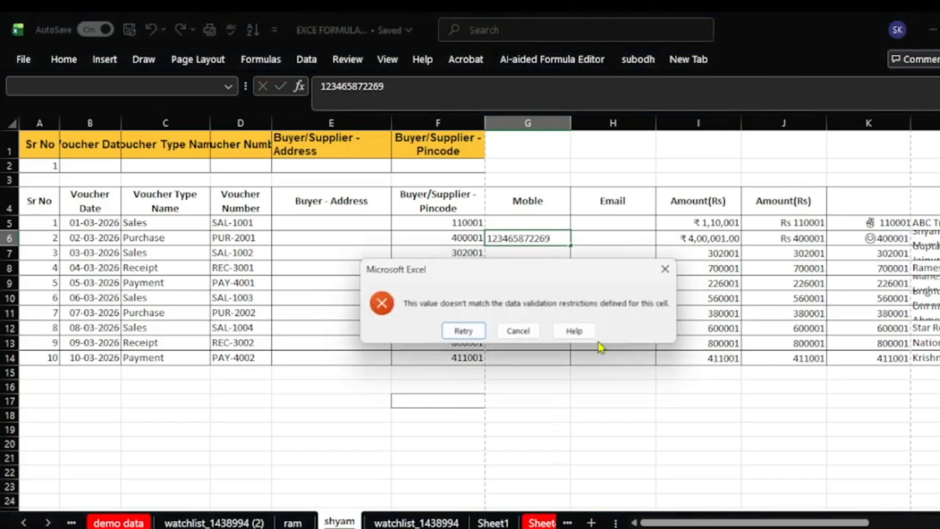
pyautogui.click(659, 269)
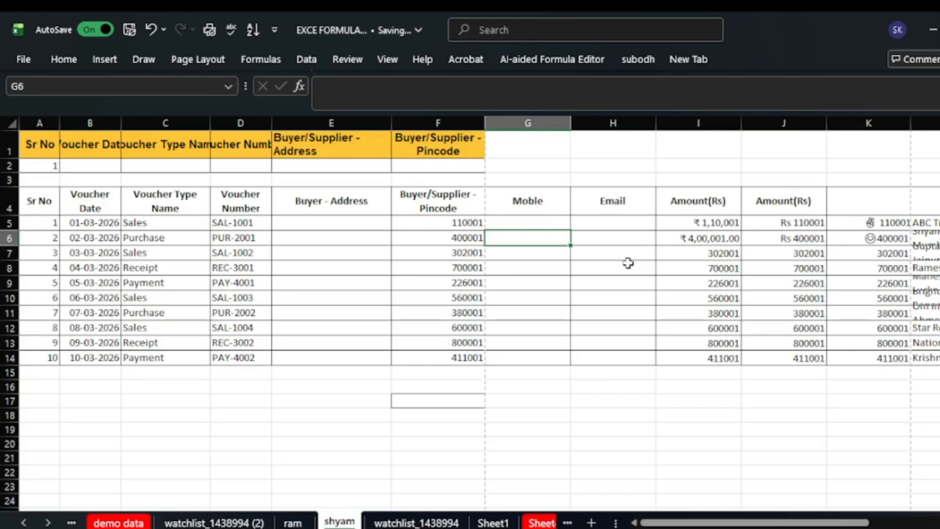
pyautogui.write('12345678')
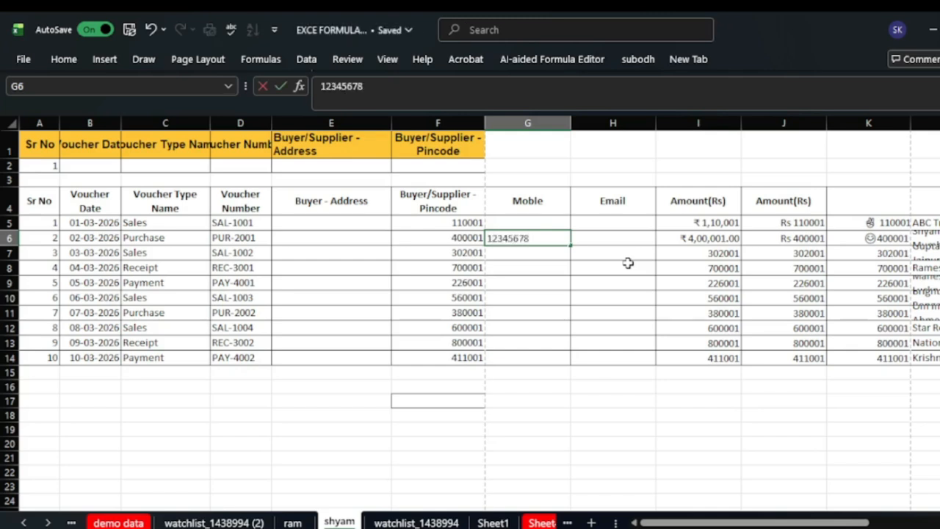
pyautogui.write('93')
pyautogui.click(617, 456)
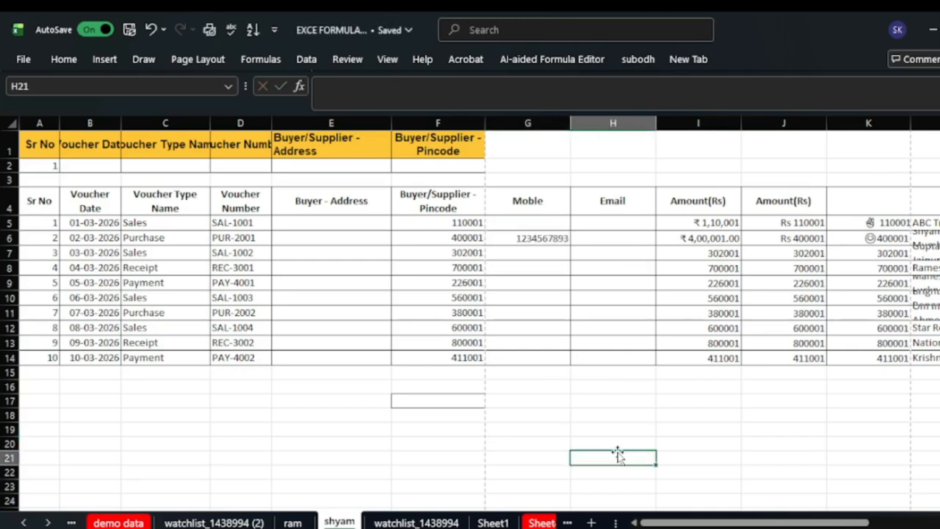
# - Move to cell G19, then bring the Chrome window with a new tab forward
pyautogui.click(539, 430)
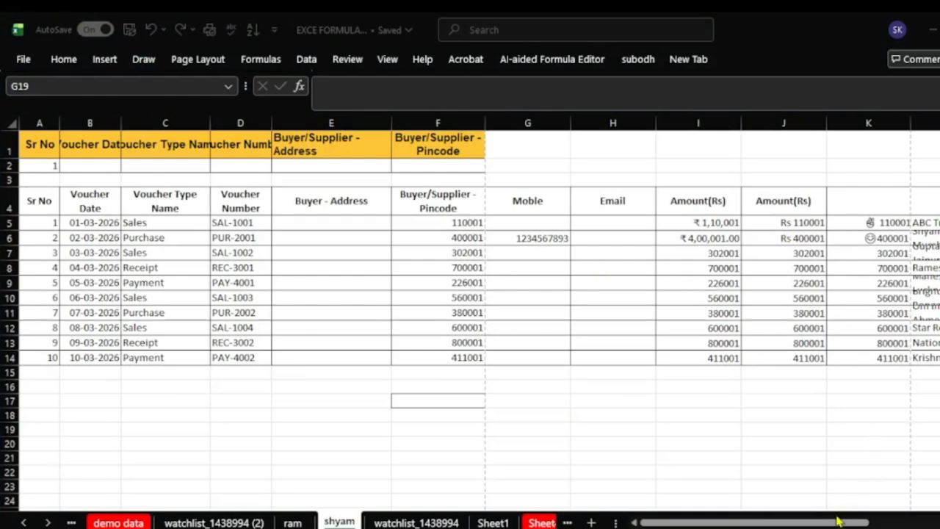
pyautogui.click(865, 523)
pyautogui.moveTo(866, 522); pyautogui.dragTo(936, 523)
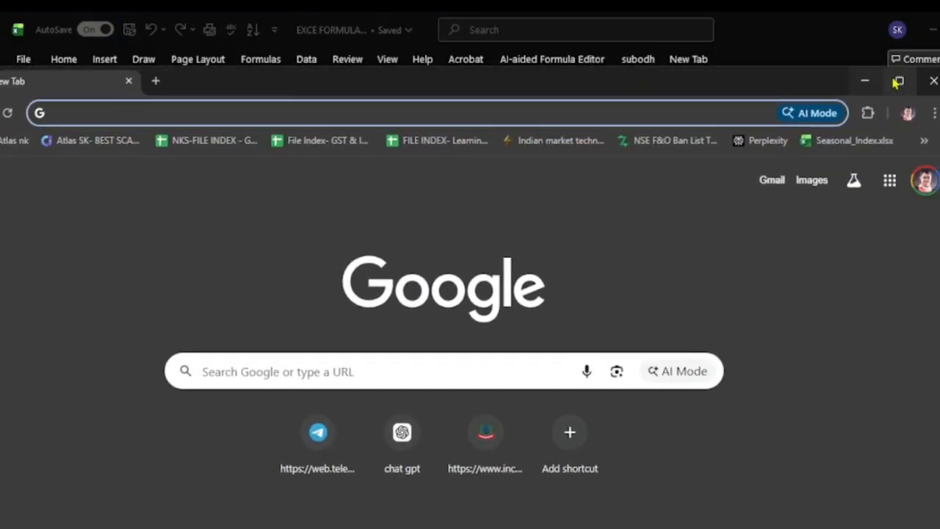
# - In ChatGPT, type 'Write a coad formula for my excel data validation for email'
pyautogui.click(897, 81)
pyautogui.click(471, 380)
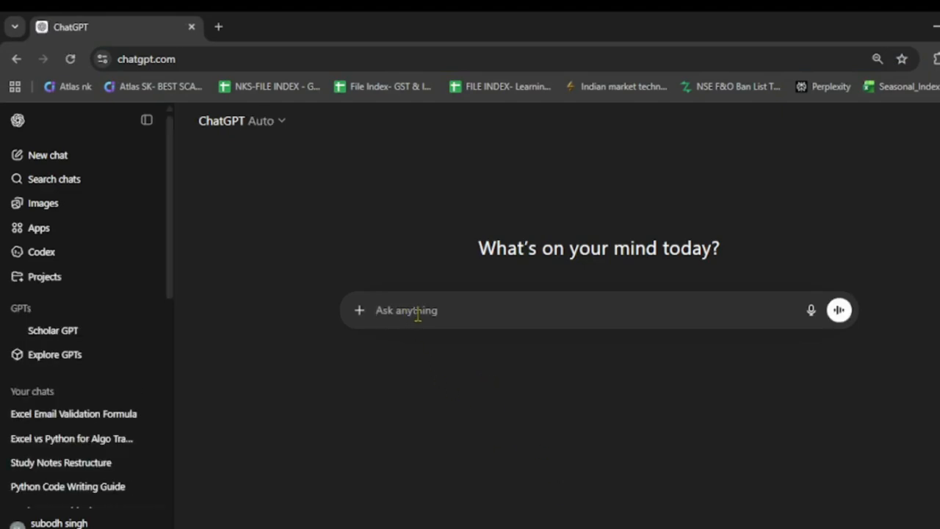
pyautogui.write('Write ')
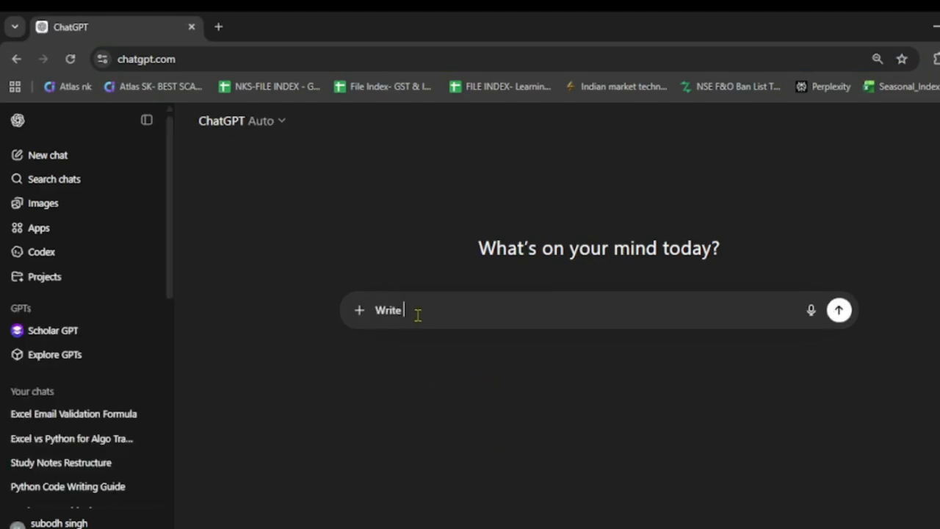
pyautogui.write('a coad')
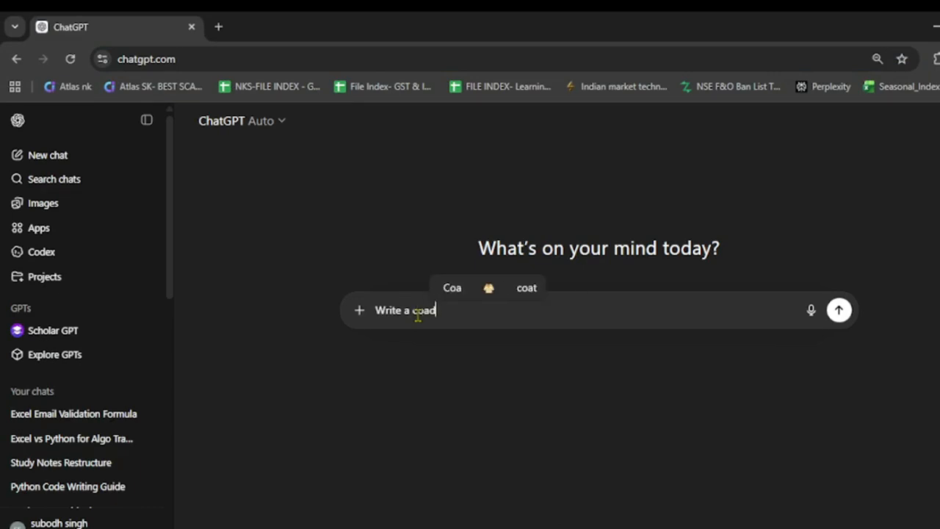
pyautogui.write(' fo')
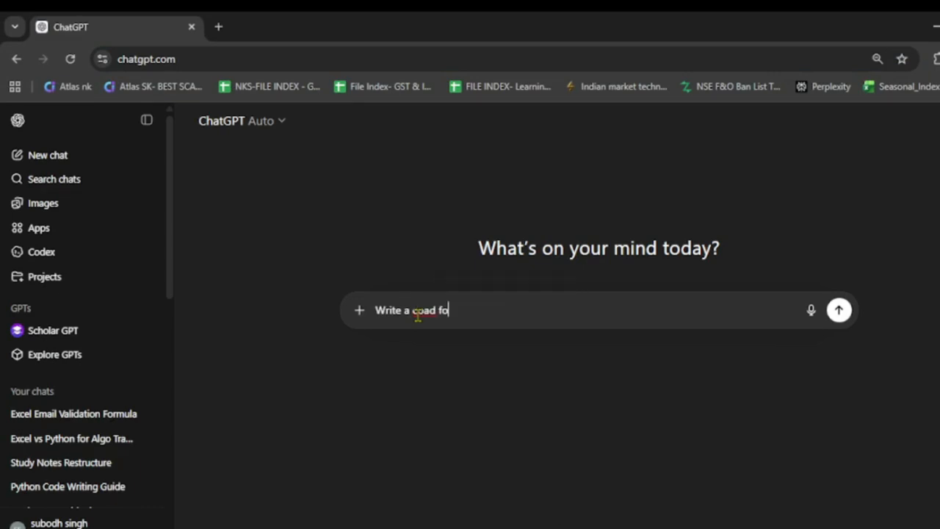
pyautogui.write('rmula fo')
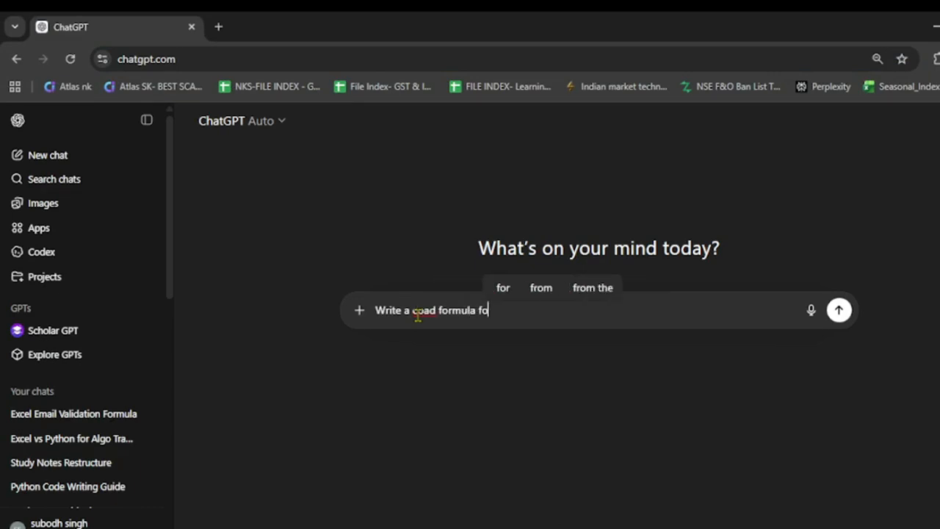
pyautogui.write('r my ec')
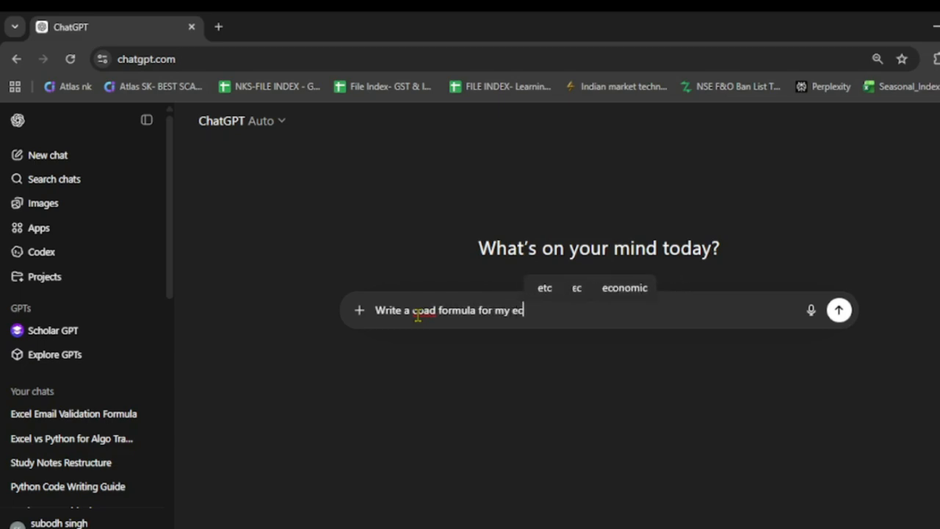
pyautogui.press('BackSpace')
pyautogui.write('xcel')
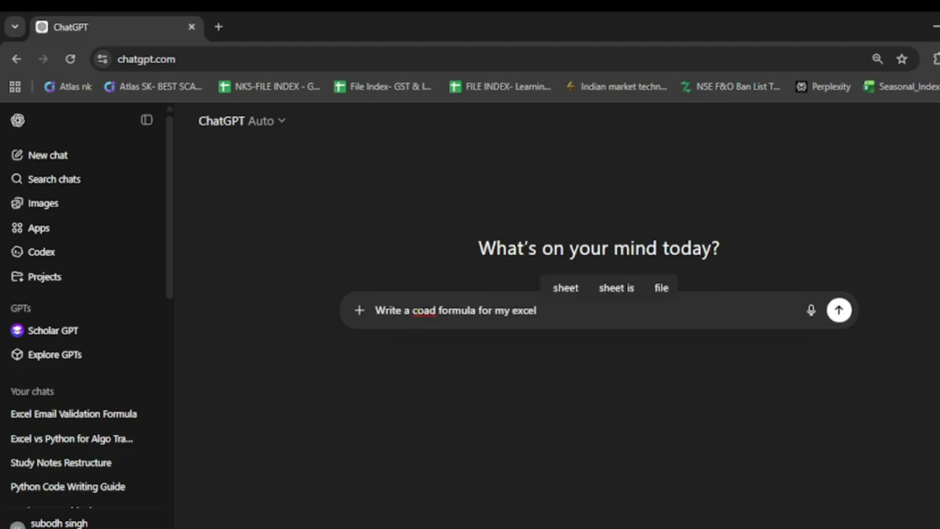
pyautogui.write(' data')
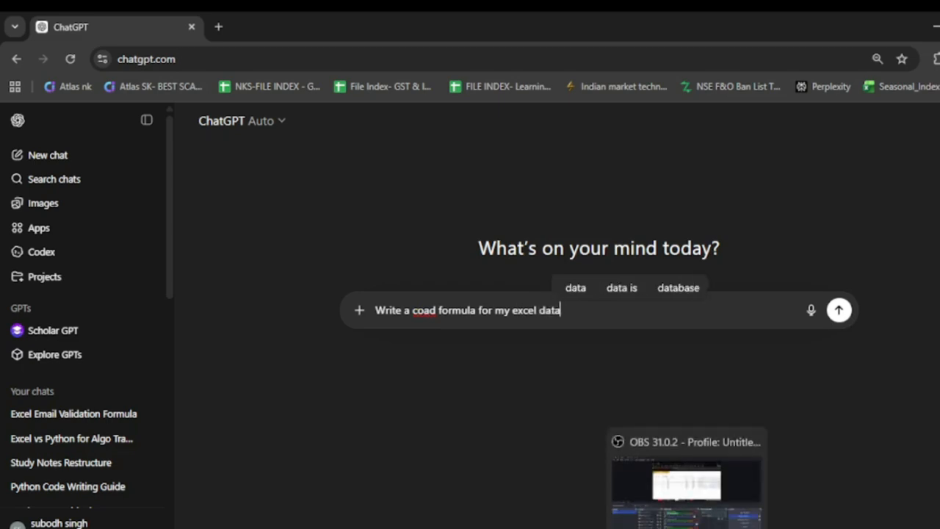
pyautogui.write(' valida')
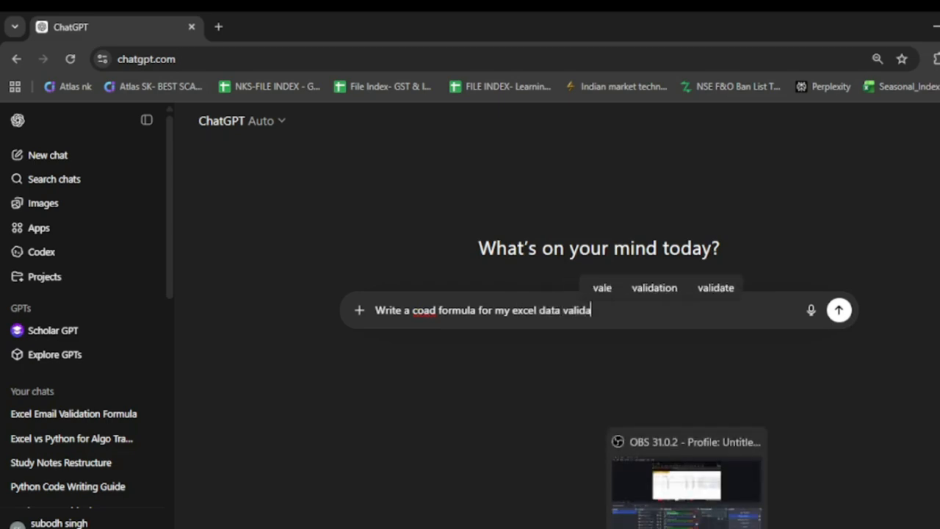
pyautogui.write('tion ')
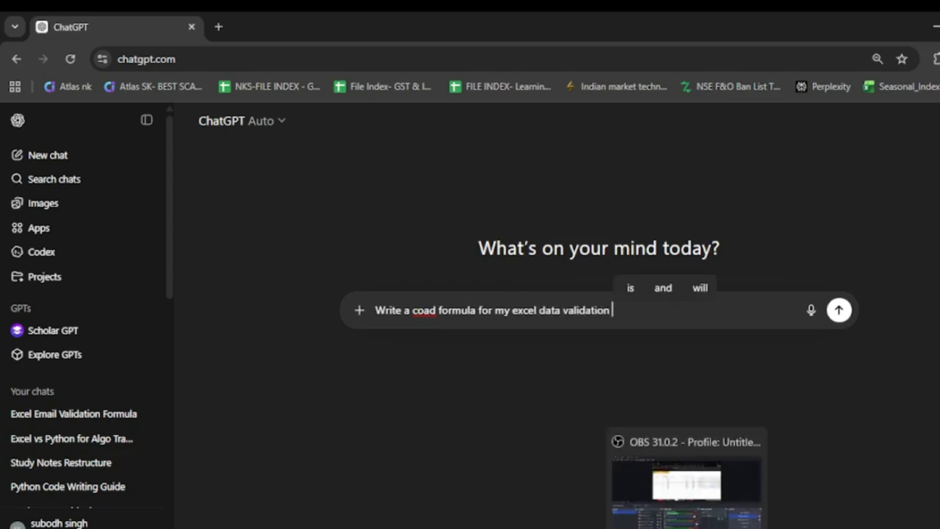
pyautogui.write('for e')
pyautogui.write('am')
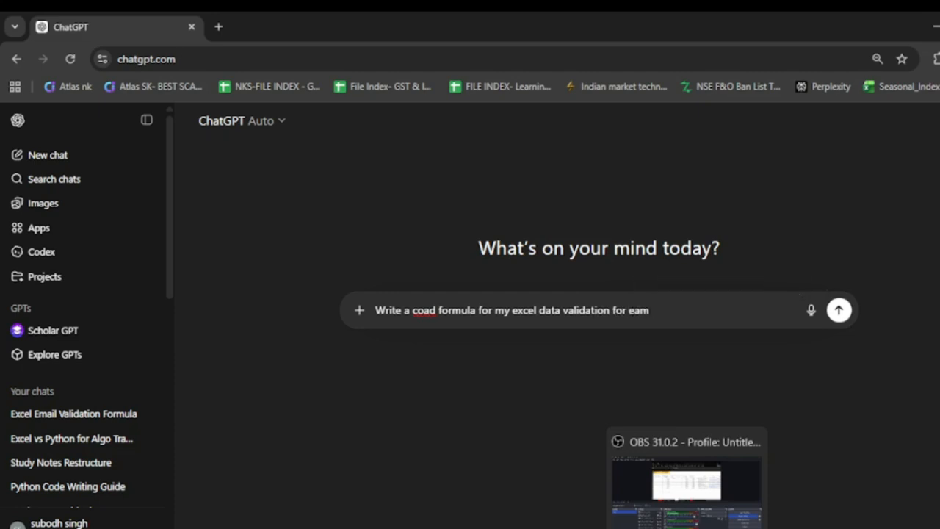
pyautogui.write('imail')
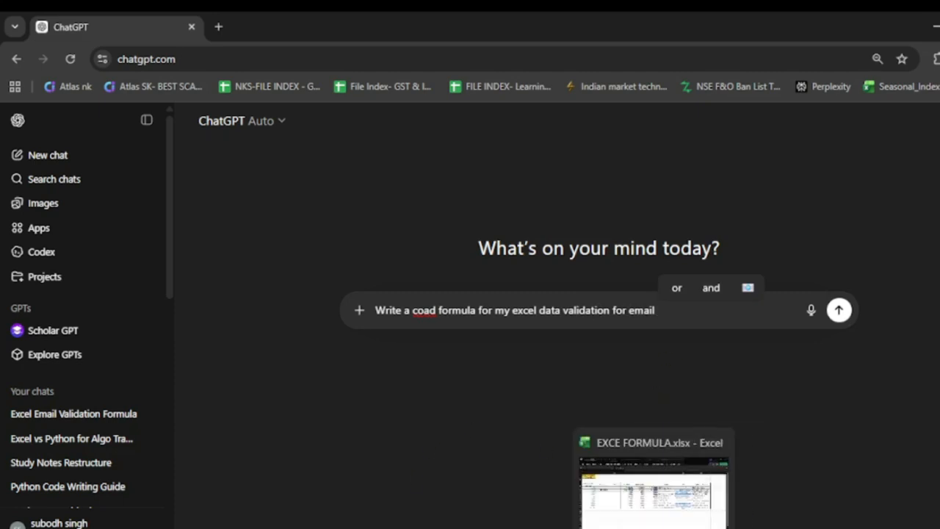
pyautogui.click(654, 527)
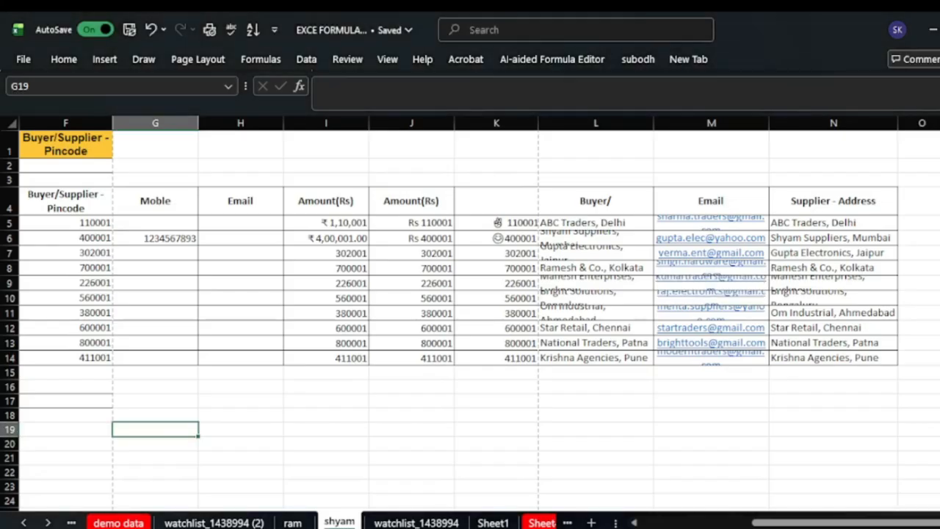
# - Select the Email cells H5 through H14, then go back to the ChatGPT chat
pyautogui.click(250, 224)
pyautogui.moveTo(249, 224); pyautogui.dragTo(253, 367)
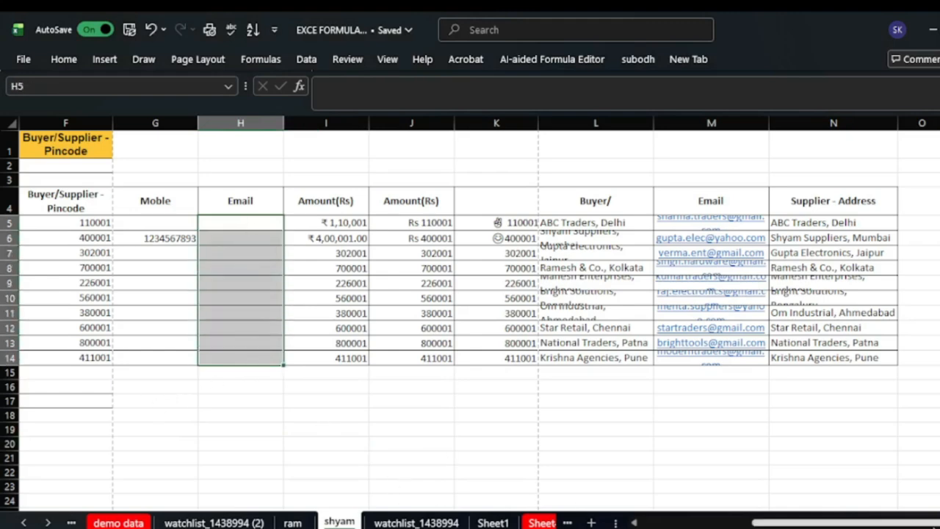
pyautogui.moveTo(925, 525); pyautogui.dragTo(811, 526)
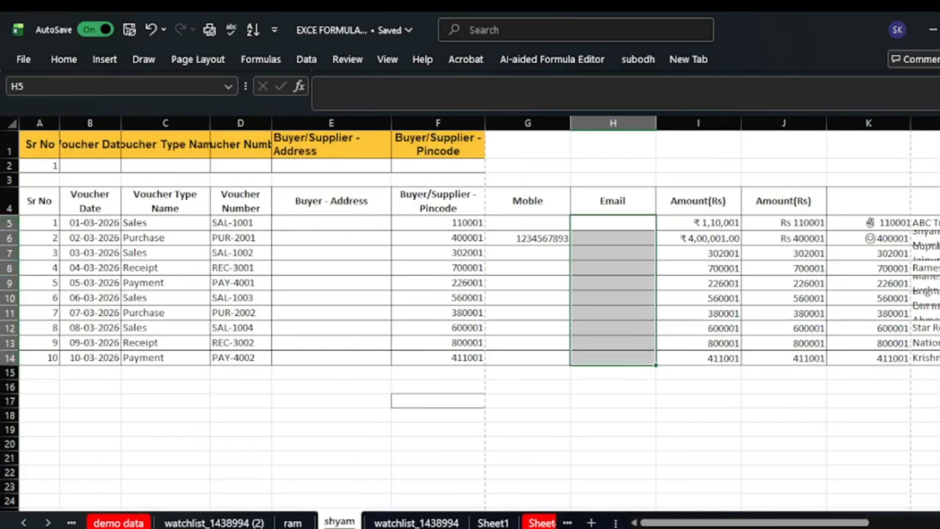
pyautogui.click(650, 523)
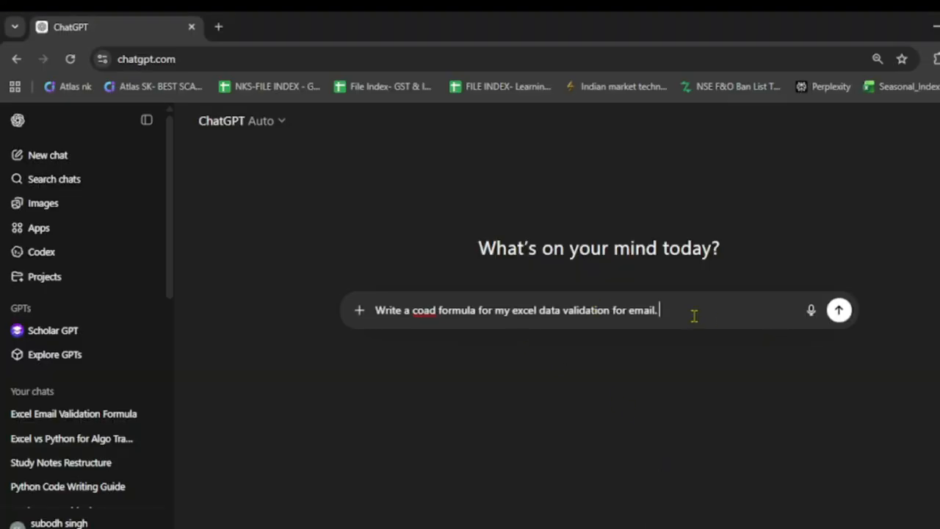
# - Add 'my range is h-5 toh-14' to the prompt, send it, and review the formula
pyautogui.write('my range is h')
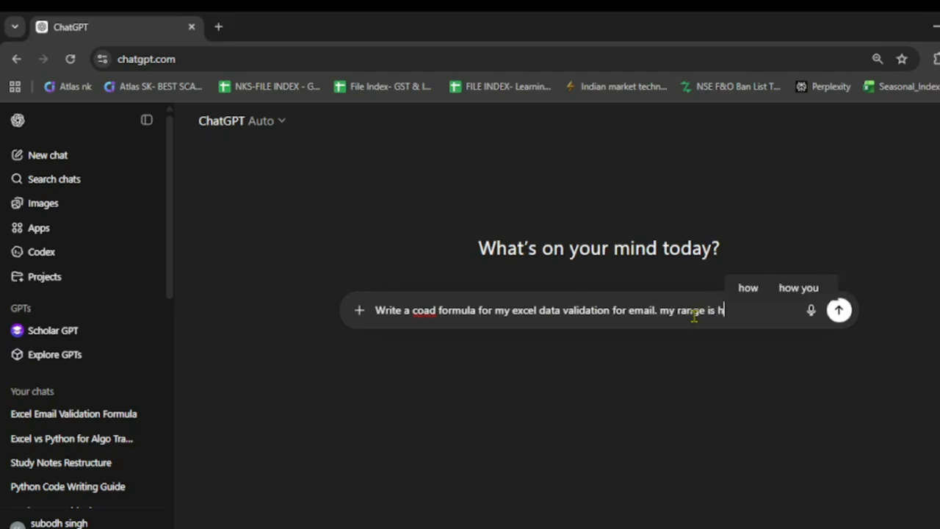
pyautogui.write('-')
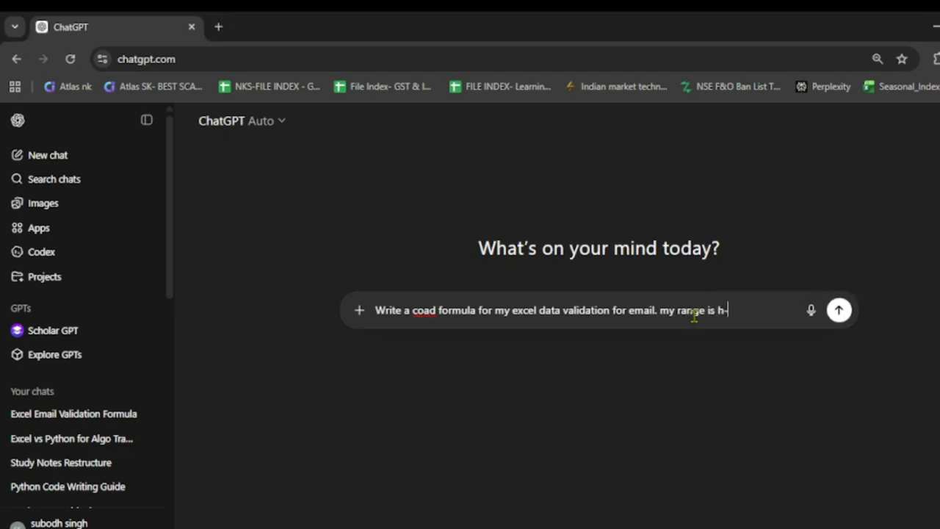
pyautogui.write('5 toh-14')
pyautogui.click(842, 313)
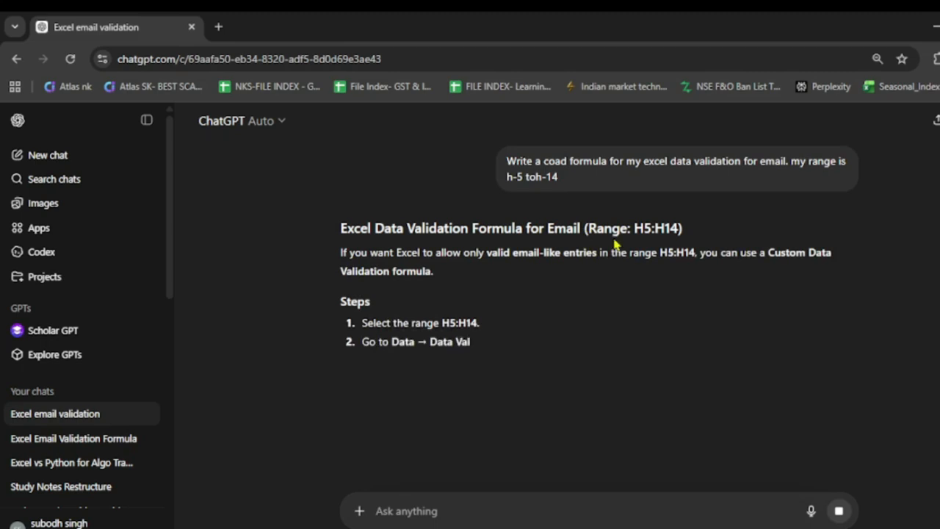
pyautogui.scroll(-1, 638, 323)
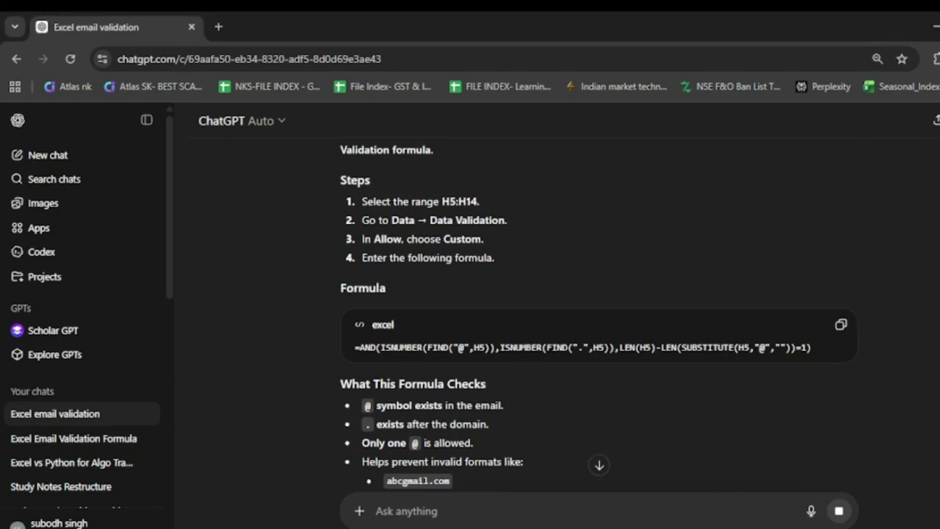
pyautogui.hotkey('alt', 'Tab')
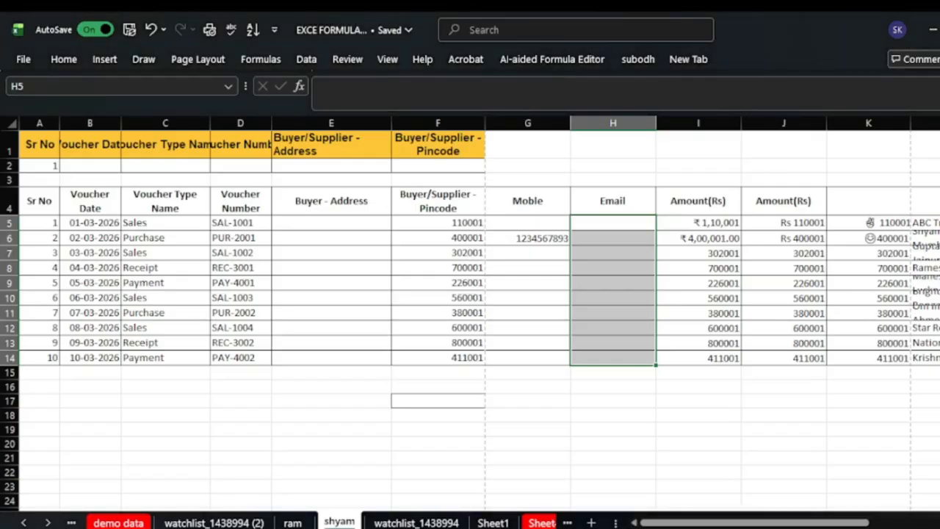
# - Give H5:H14 a Custom validation using the pasted AND(ISNUMBER(FIND("@",H5)),…) formula
pyautogui.click(306, 60)
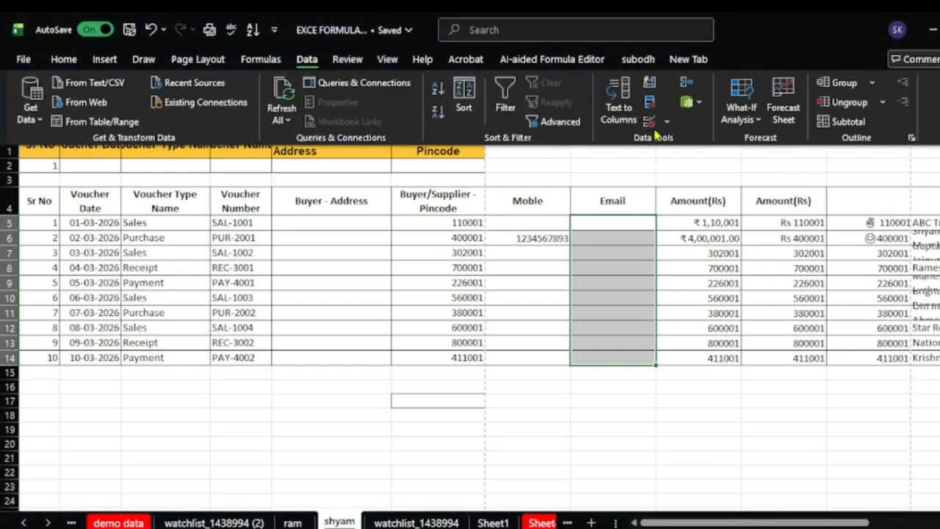
pyautogui.click(653, 126)
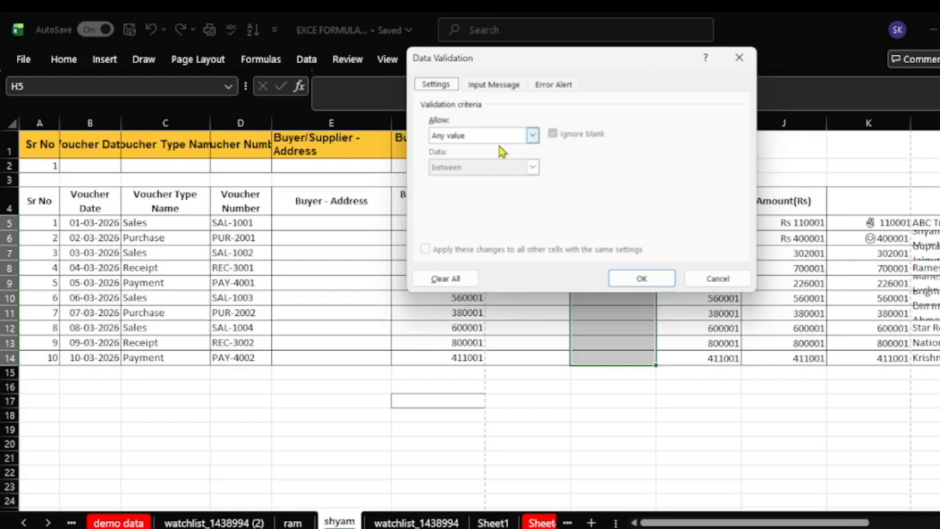
pyautogui.click(527, 139)
pyautogui.click(452, 220)
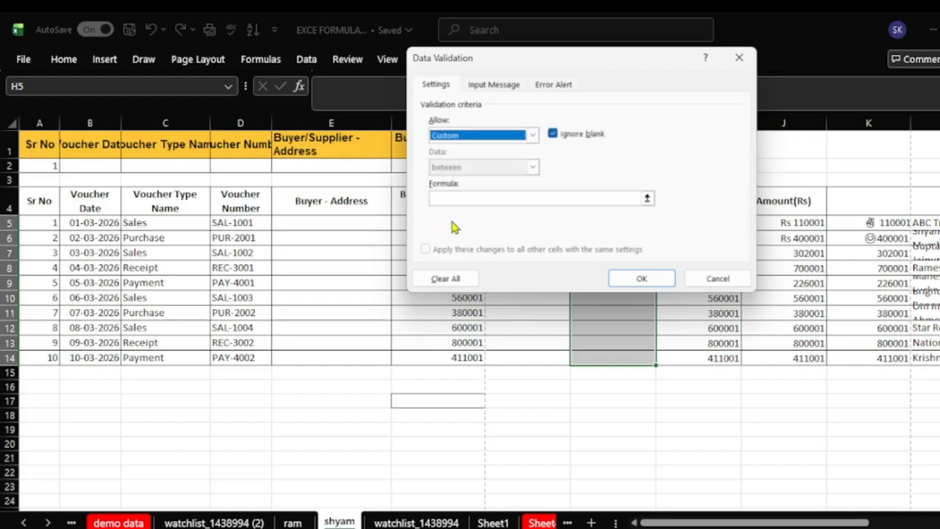
pyautogui.click(456, 199)
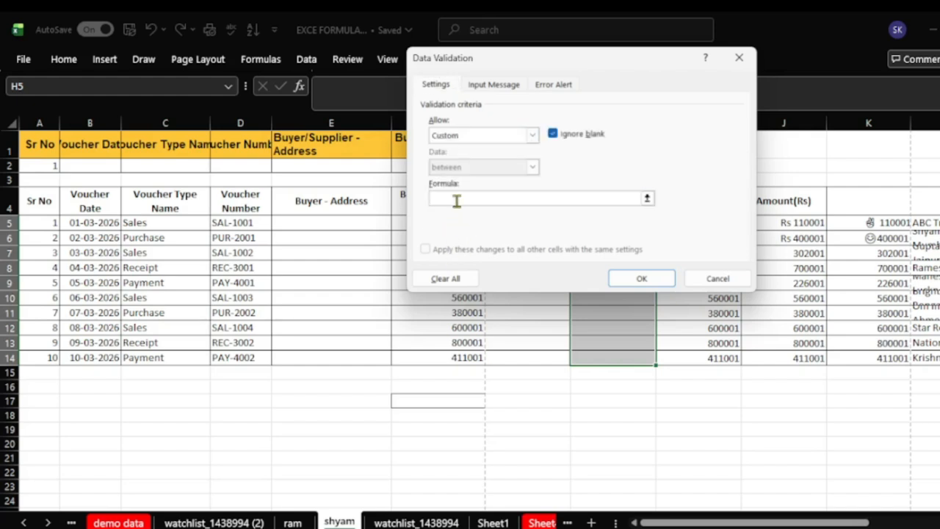
pyautogui.hotkey('ctrl', 'v')
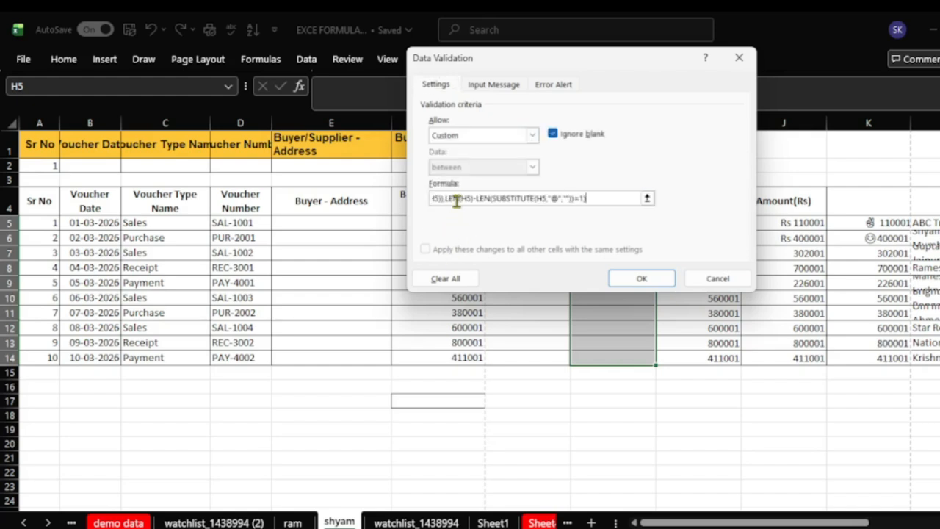
pyautogui.click(659, 284)
pyautogui.click(614, 237)
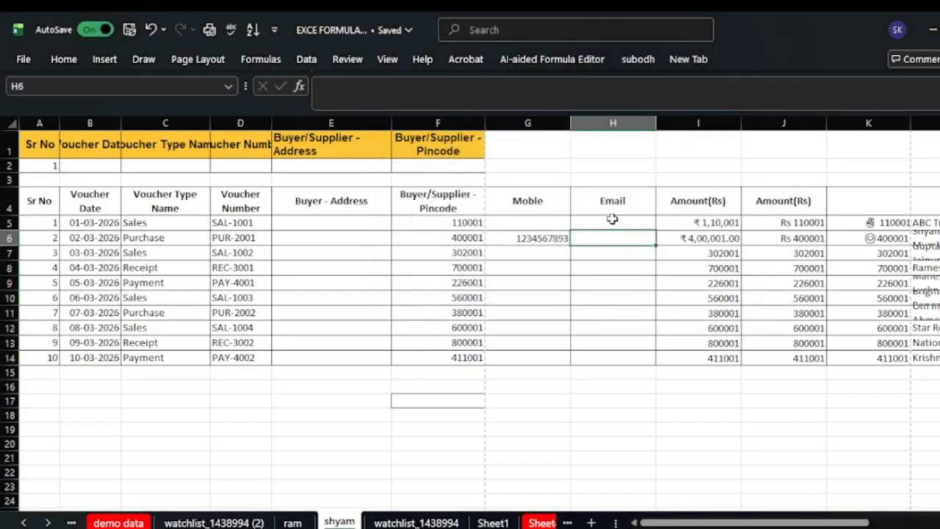
# - Test H5 with 'hdj' and an email containing a comma typo; both are rejected
pyautogui.click(616, 221)
pyautogui.write('hdjkj.')
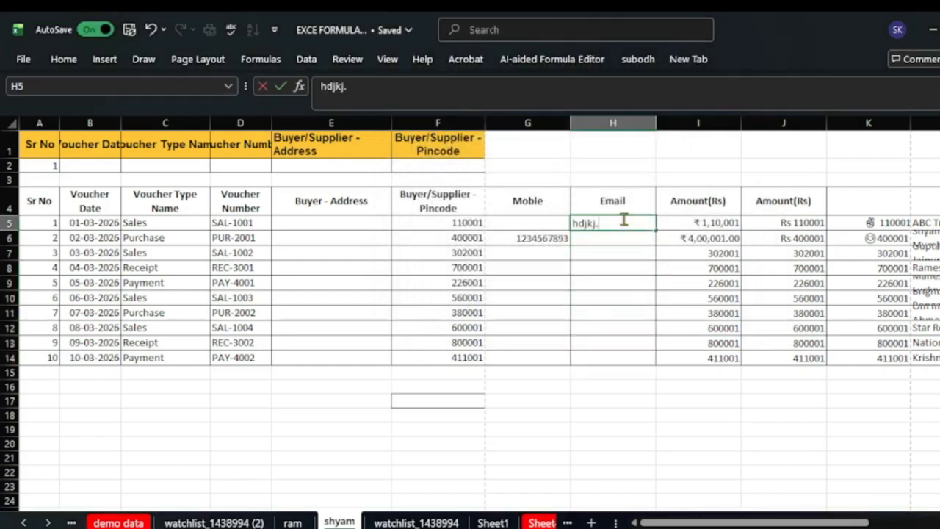
pyautogui.press('Return')
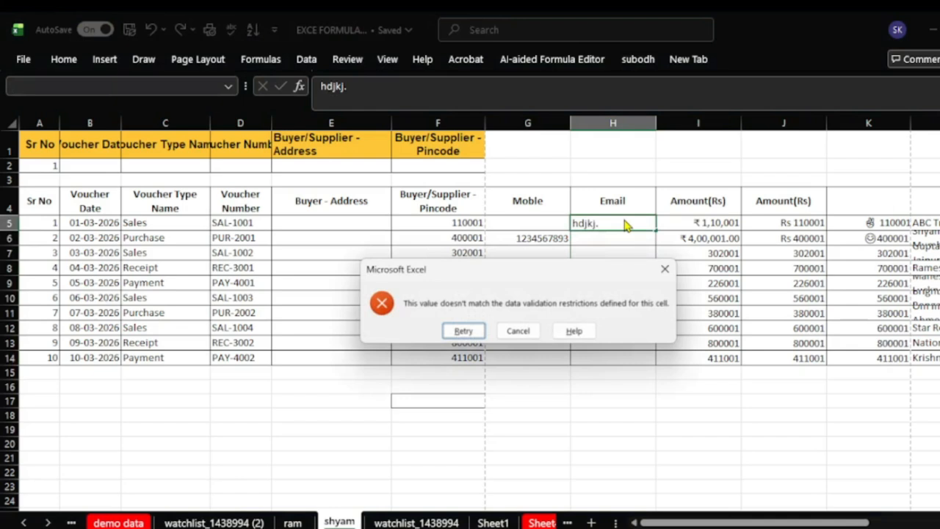
pyautogui.click(665, 270)
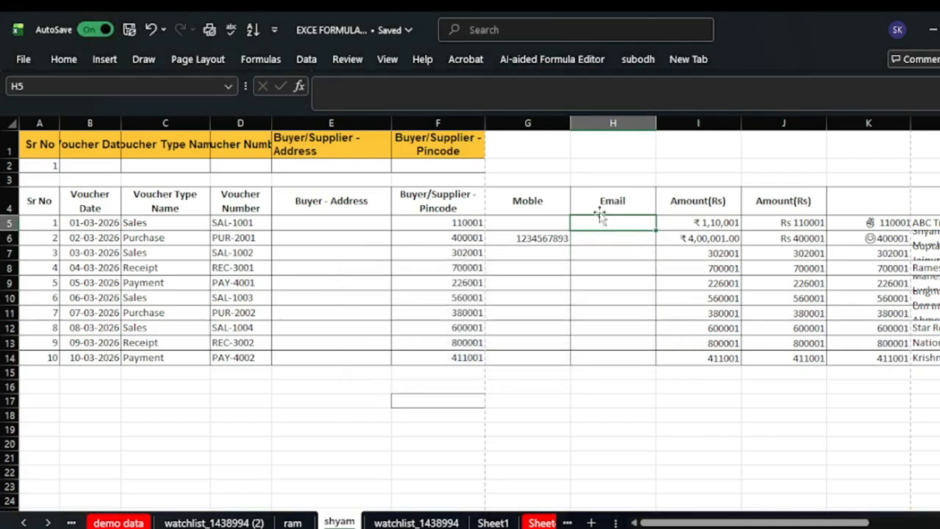
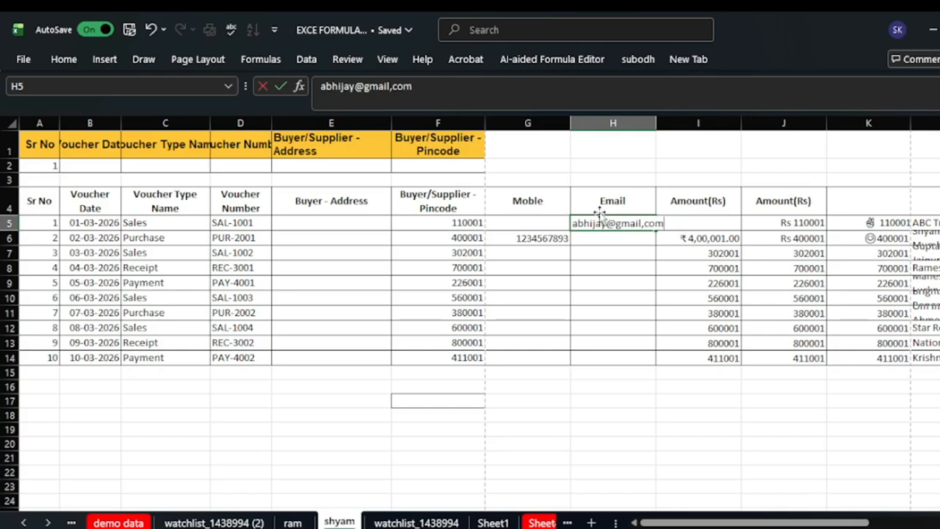
pyautogui.press('Return')
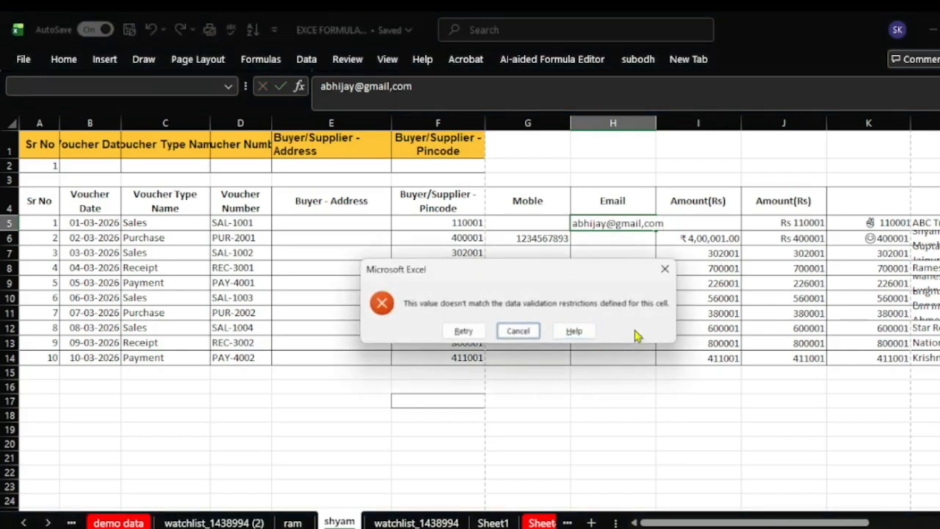
pyautogui.click(664, 269)
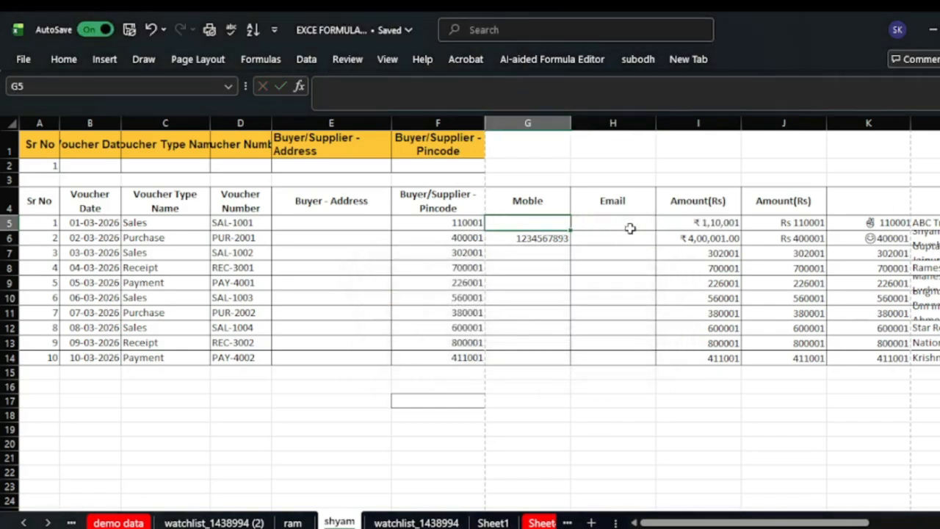
# - Widen column H slightly and enter a valid email address in H5
pyautogui.moveTo(656, 122); pyautogui.dragTo(673, 120)
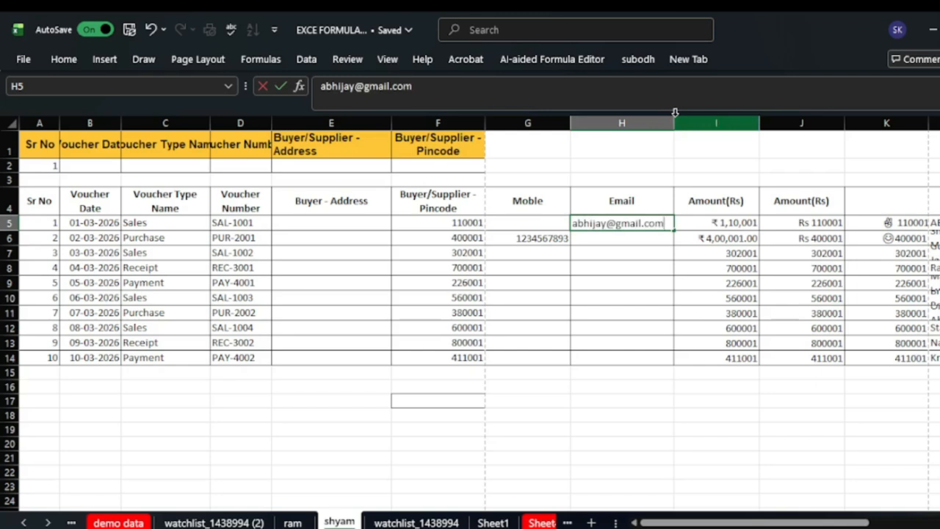
pyautogui.click(640, 429)
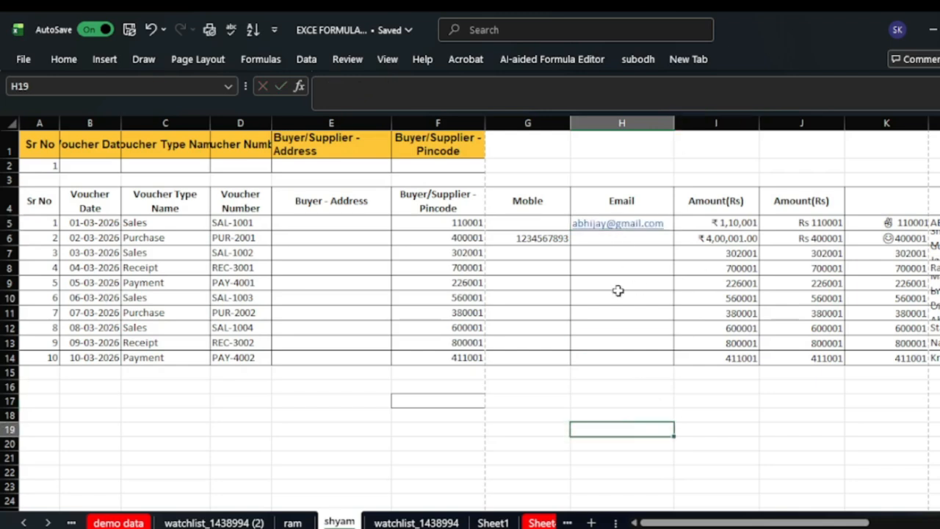
pyautogui.moveTo(734, 523); pyautogui.dragTo(697, 524)
# - Enter the test text 'hdjb' in Buyer - Address cell E5
pyautogui.click(343, 233)
pyautogui.hscroll(1, 342, 231)
pyautogui.click(298, 221)
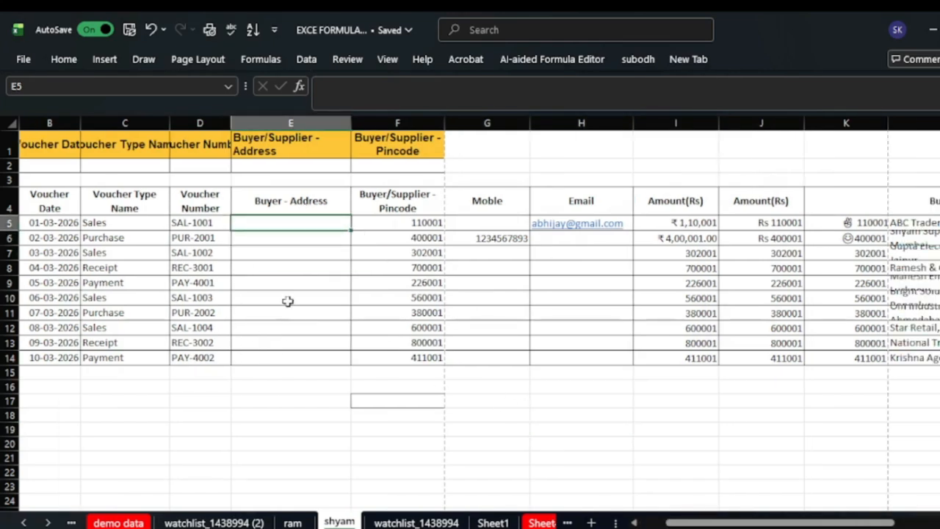
pyautogui.write('hdjbc')
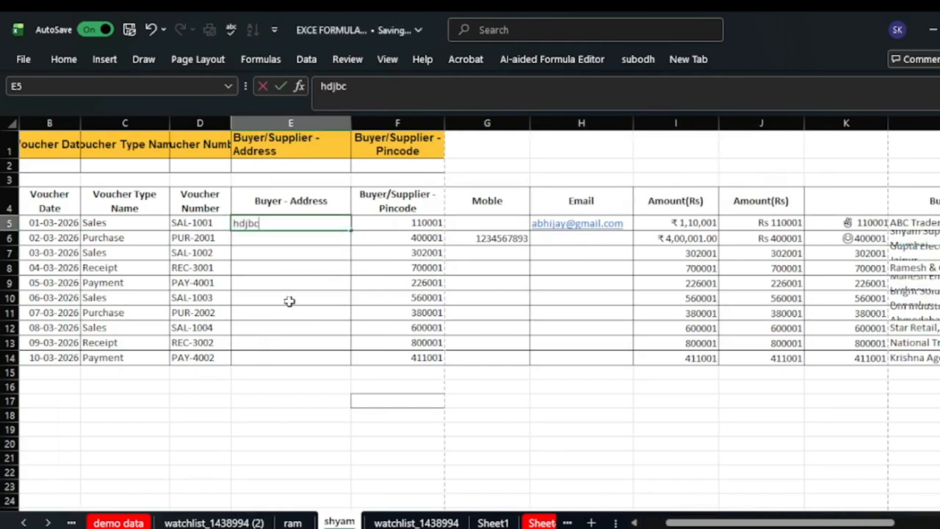
pyautogui.click(365, 443)
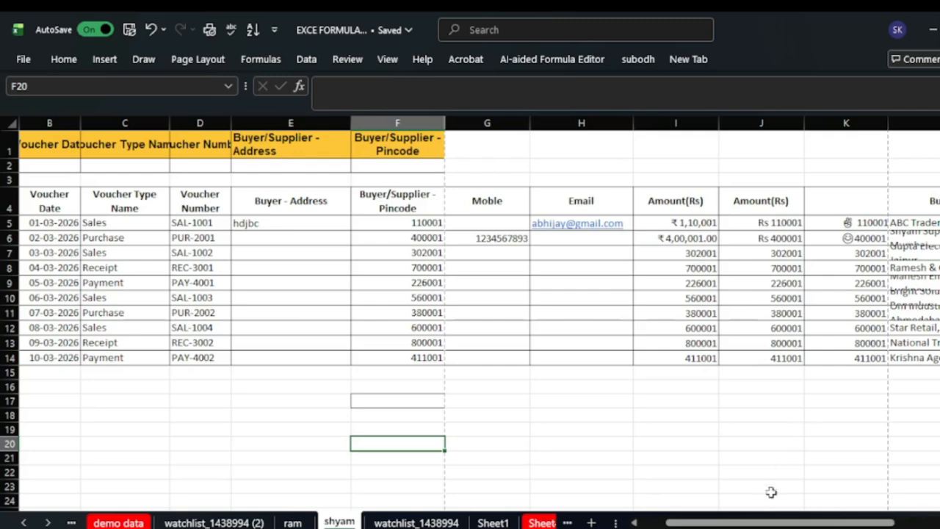
pyautogui.hscroll(3, 764, 523)
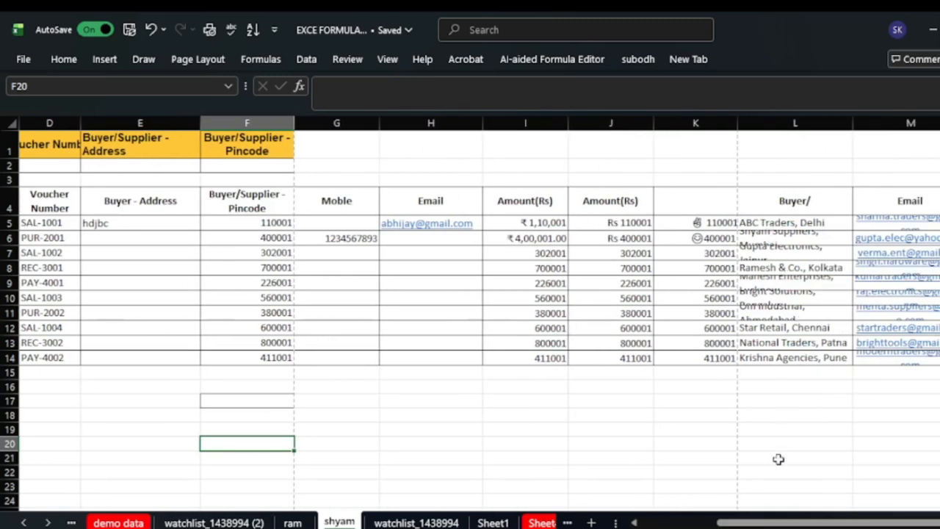
pyautogui.moveTo(770, 523); pyautogui.dragTo(687, 503)
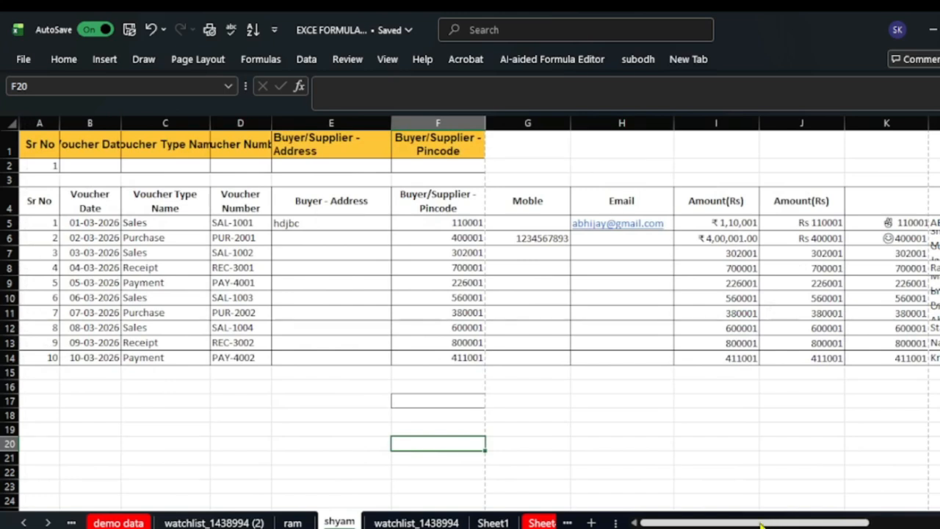
# - Clear the stray text from E5 and select the Buyer - Address cells E5:E14
pyautogui.click(292, 224)
pyautogui.press('BackSpace')
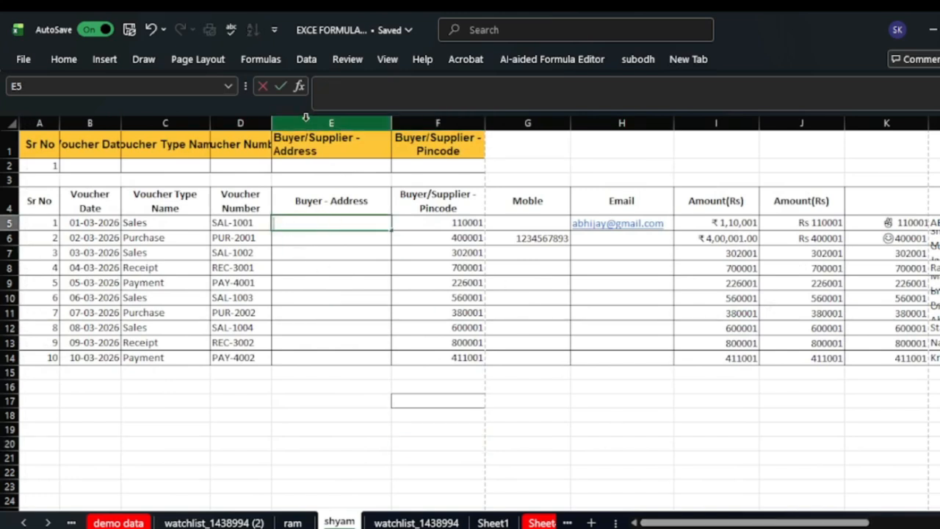
pyautogui.click(320, 240)
pyautogui.moveTo(320, 246); pyautogui.dragTo(323, 359)
pyautogui.click(315, 222)
# - Add a List validation to E5:E14 with source =$L$5:$L$14 for in-cell dropdowns
pyautogui.click(306, 61)
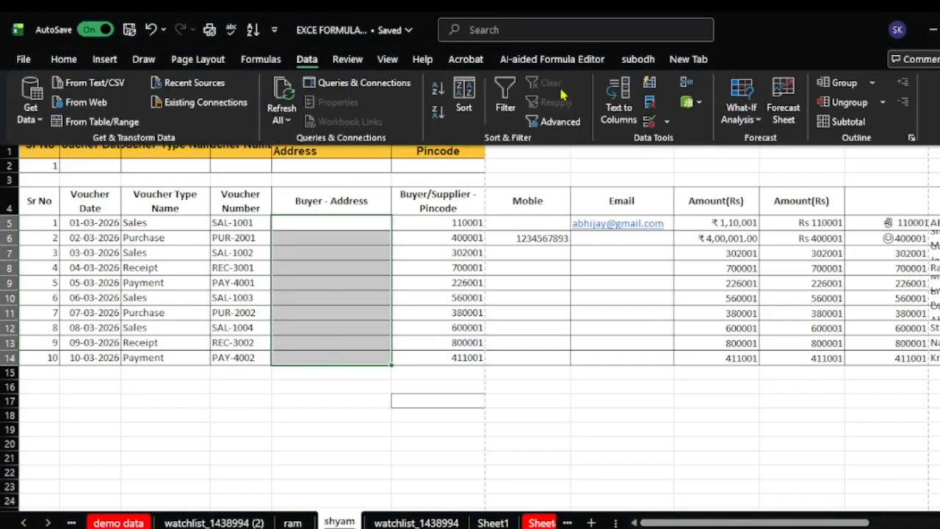
pyautogui.click(648, 124)
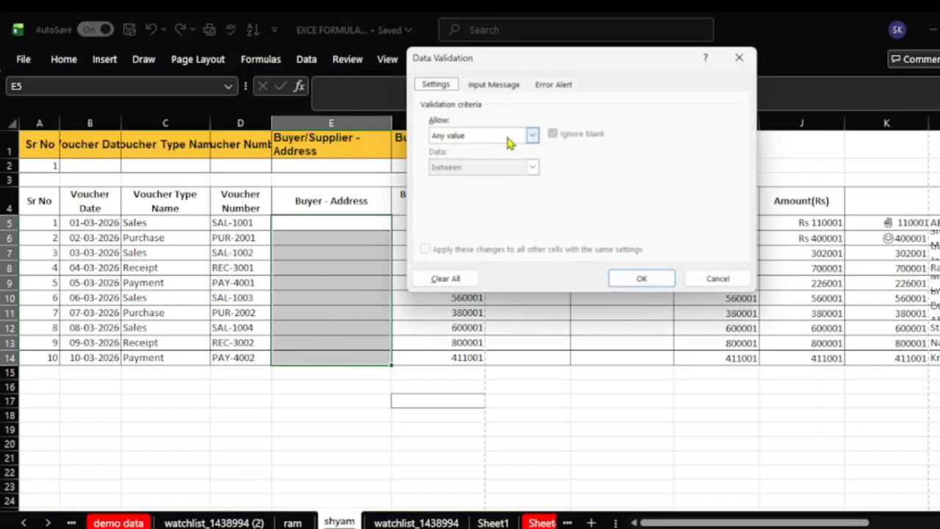
pyautogui.click(532, 136)
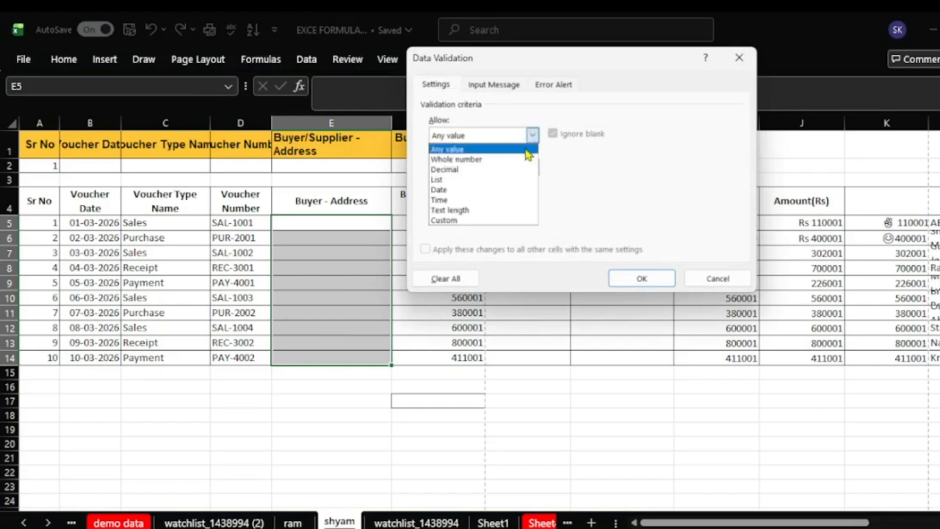
pyautogui.click(478, 186)
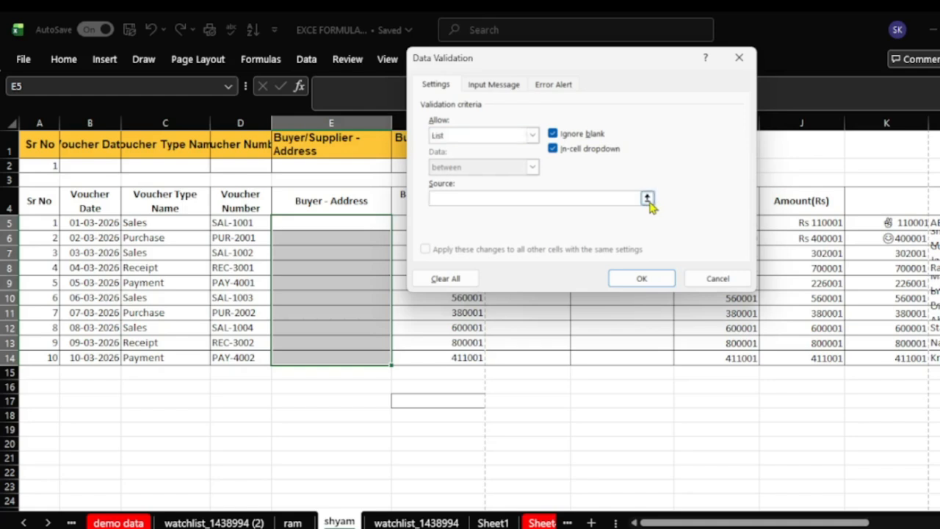
pyautogui.click(646, 198)
pyautogui.moveTo(934, 222); pyautogui.dragTo(934, 357)
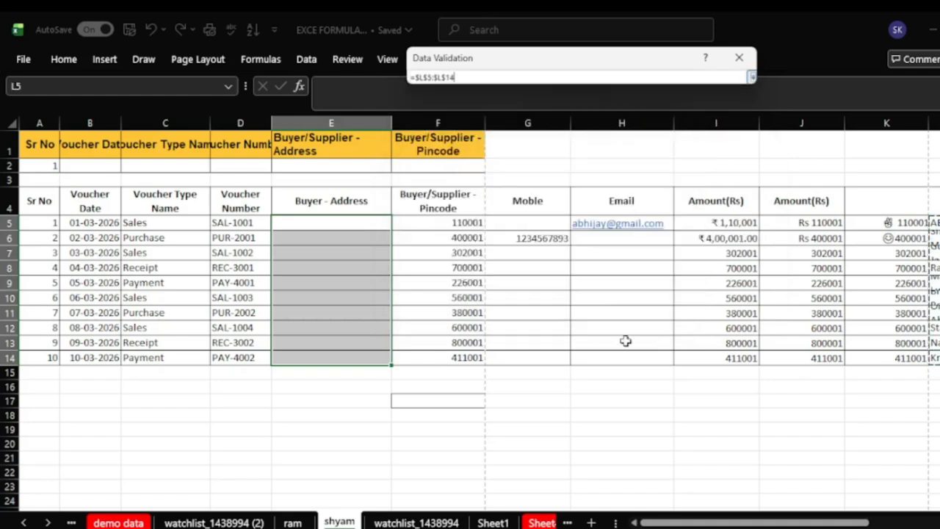
pyautogui.moveTo(651, 56); pyautogui.dragTo(629, 203)
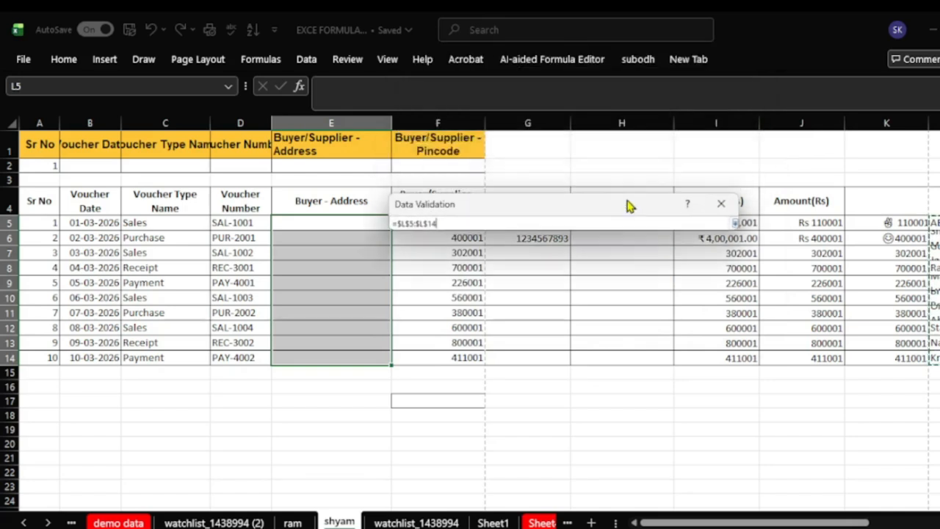
pyautogui.click(734, 224)
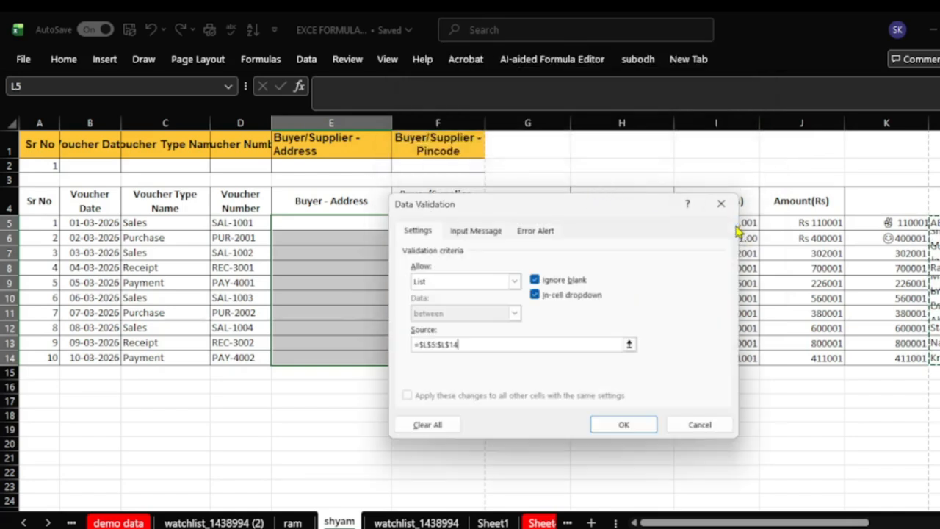
pyautogui.click(612, 427)
pyautogui.click(473, 442)
pyautogui.click(350, 260)
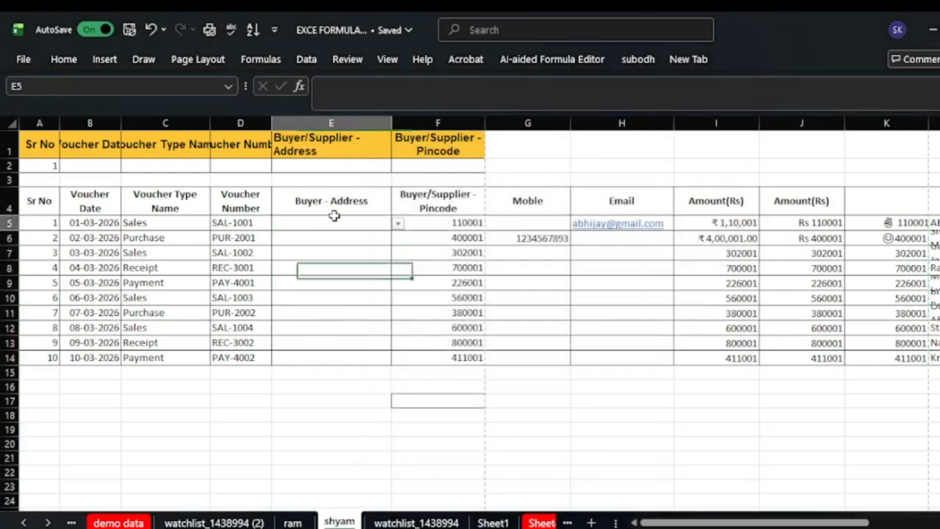
# - Enter 'hfkj' in E5 and dismiss the validation error that rejects it
pyautogui.click(345, 224)
pyautogui.write('hfkjx')
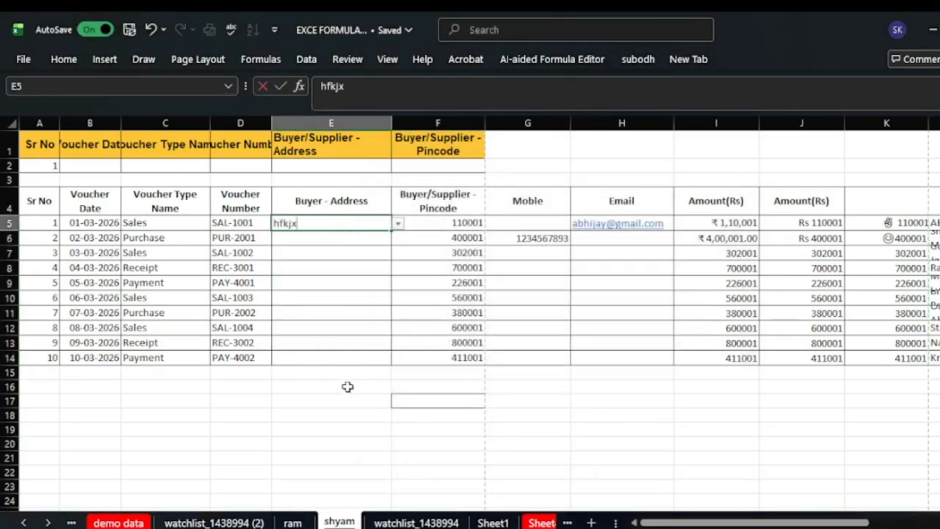
pyautogui.press('Return')
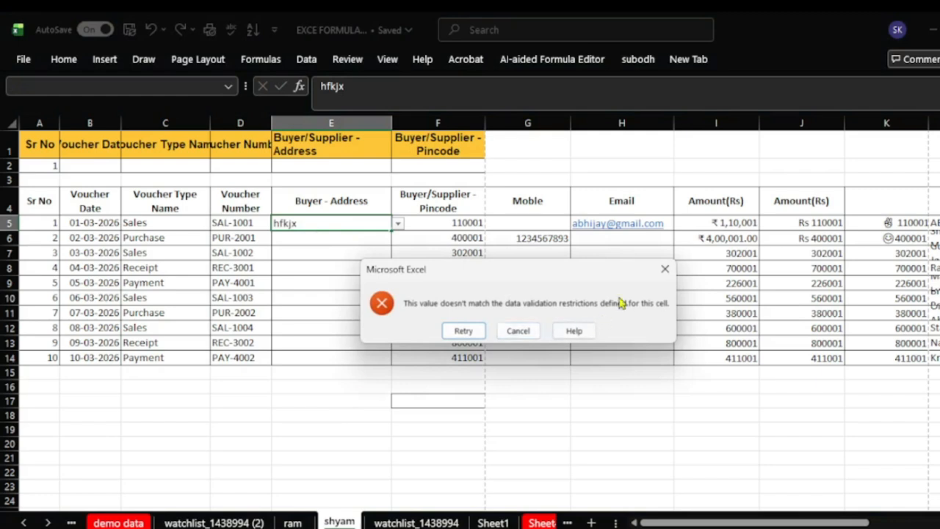
pyautogui.click(664, 269)
# - Choose ABC Traders, Delhi from E5's dropdown and compare it with the source in L5
pyautogui.click(397, 223)
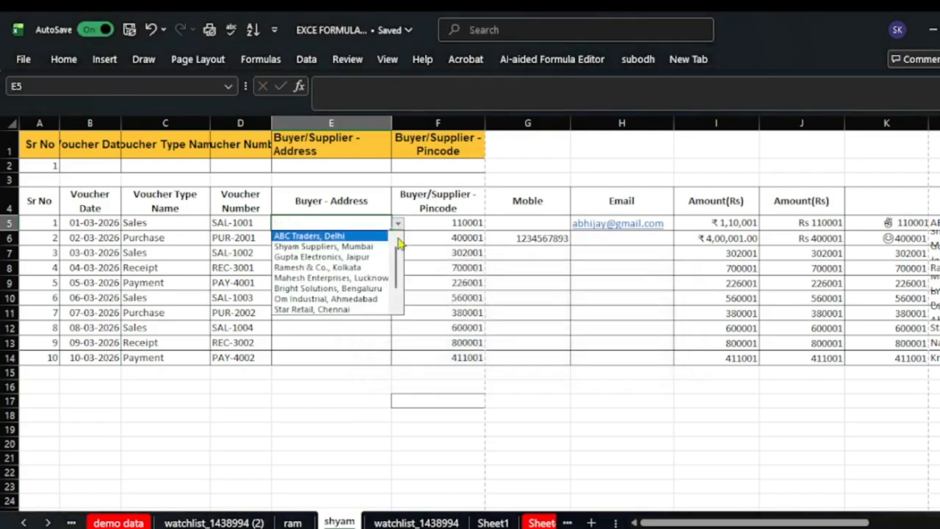
pyautogui.click(336, 235)
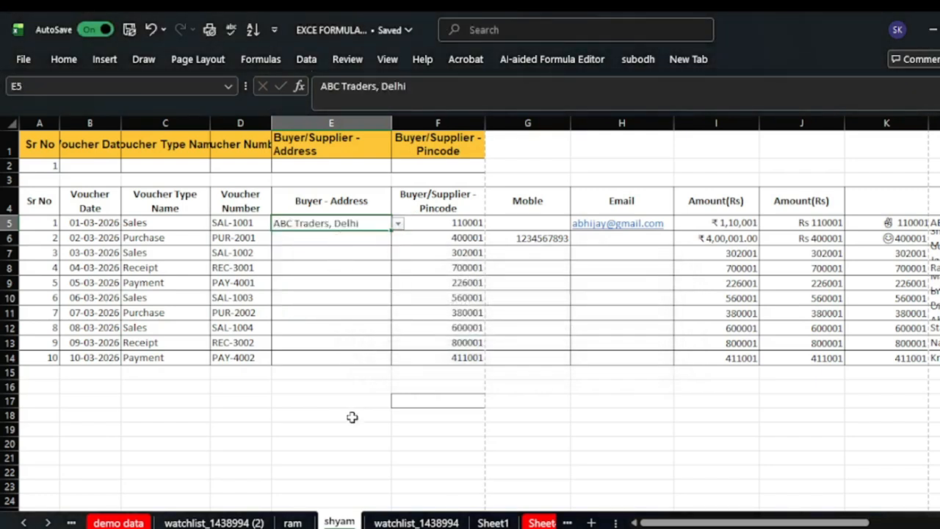
pyautogui.click(352, 417)
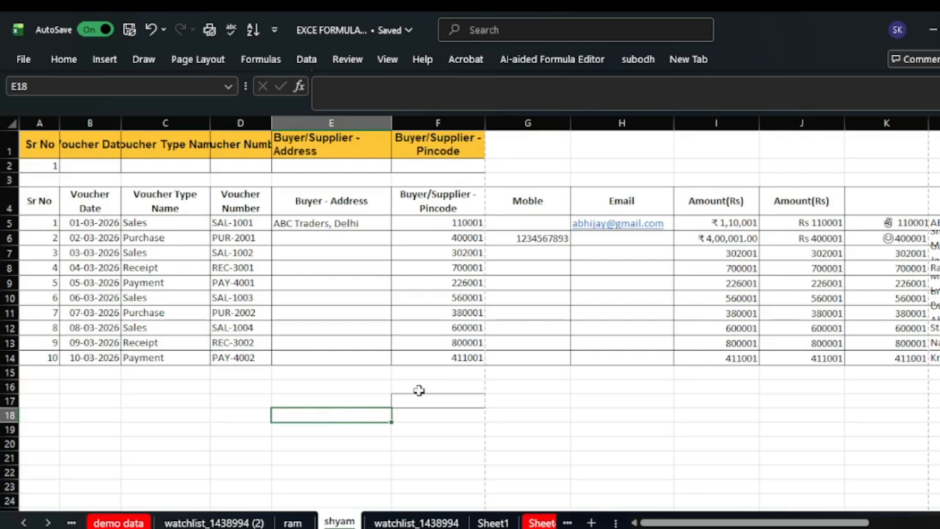
pyautogui.moveTo(759, 522); pyautogui.dragTo(713, 522)
pyautogui.click(934, 223)
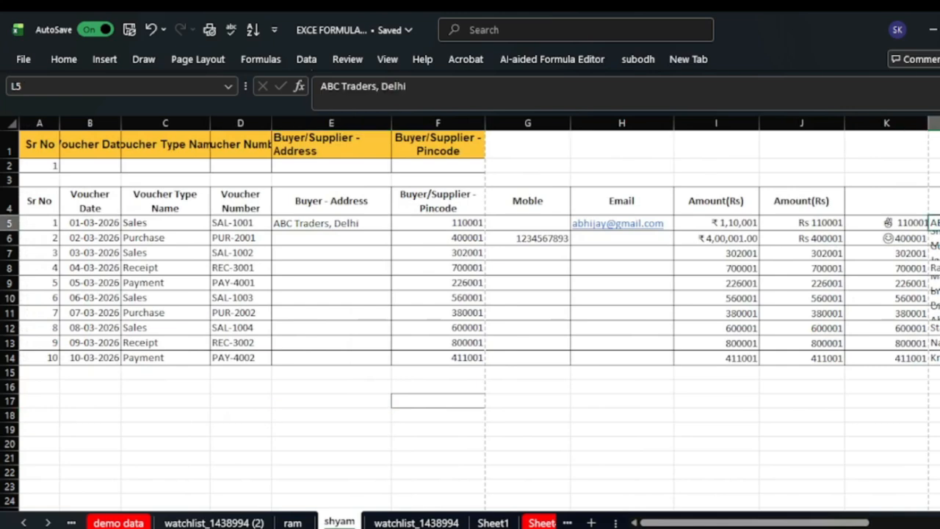
# - Clear E5, enter '24g', and dismiss the error that rejects it
pyautogui.click(340, 223)
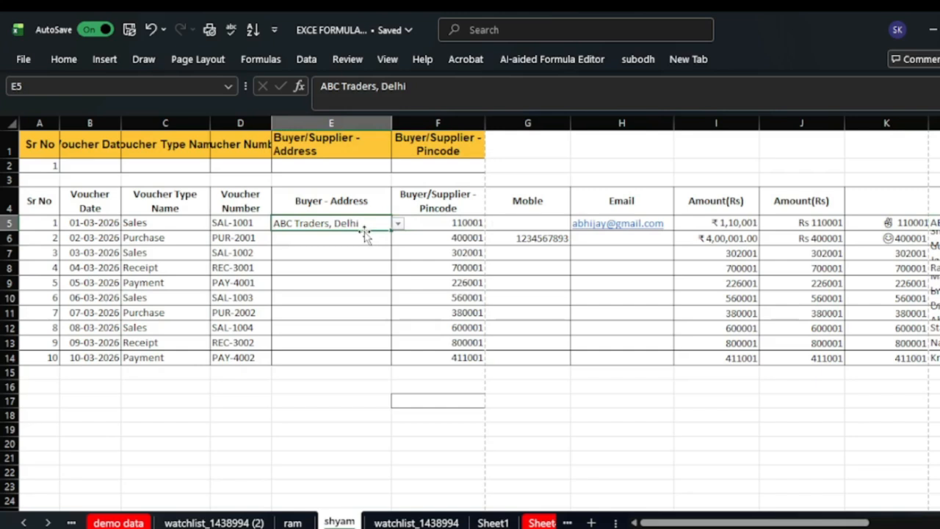
pyautogui.press('BackSpace')
pyautogui.write('2')
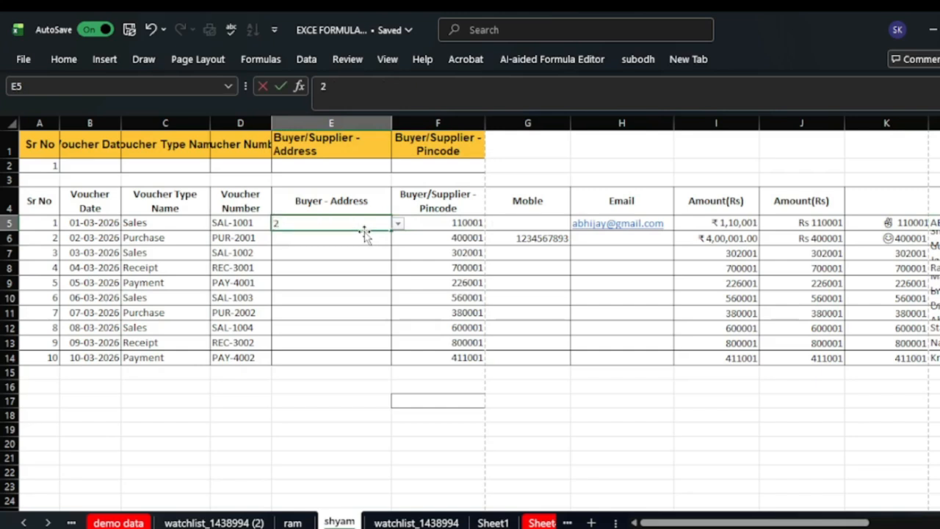
pyautogui.write('4g')
pyautogui.press('Return')
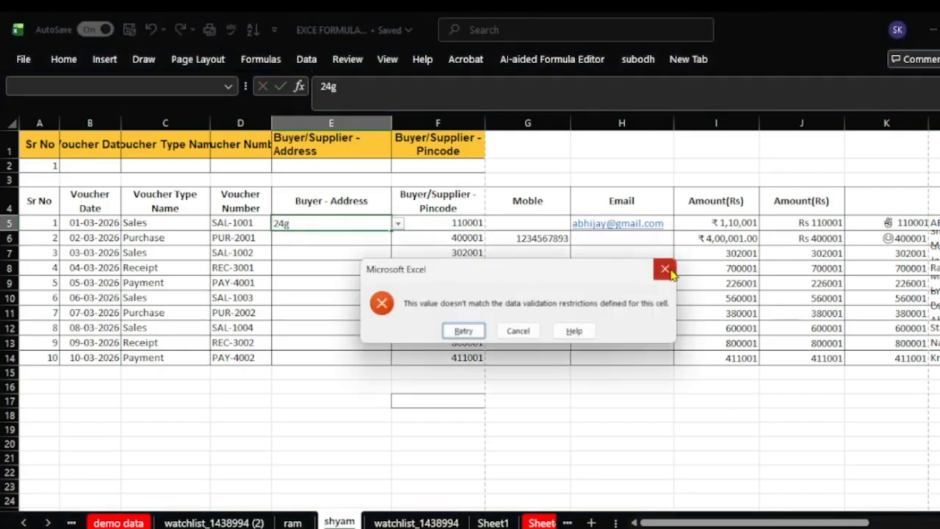
pyautogui.click(665, 269)
# - Choose Om Industrial, Ahmedabad from E5's dropdown list
pyautogui.click(397, 223)
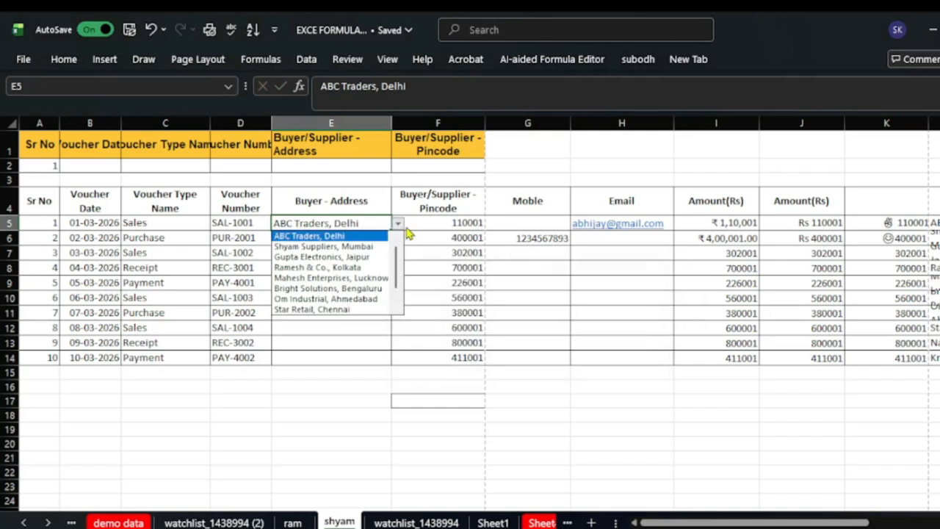
pyautogui.click(379, 300)
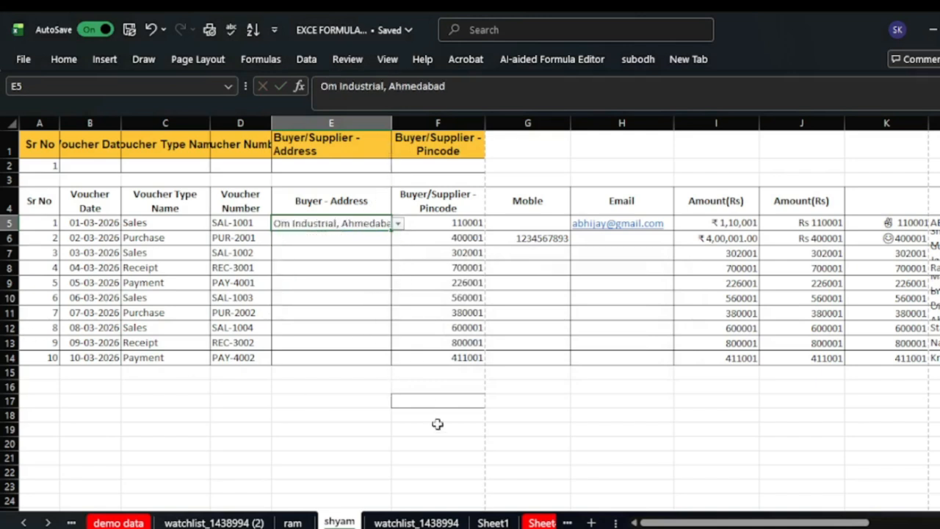
pyautogui.click(475, 468)
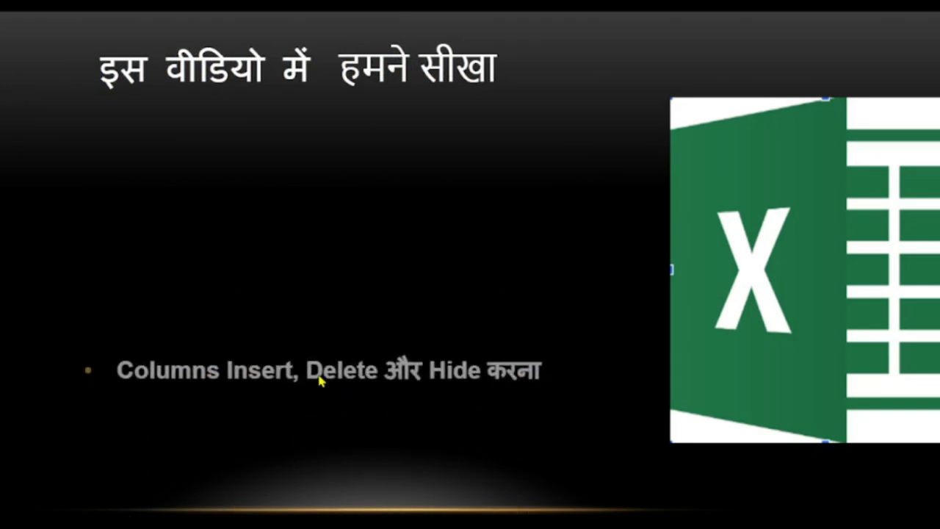